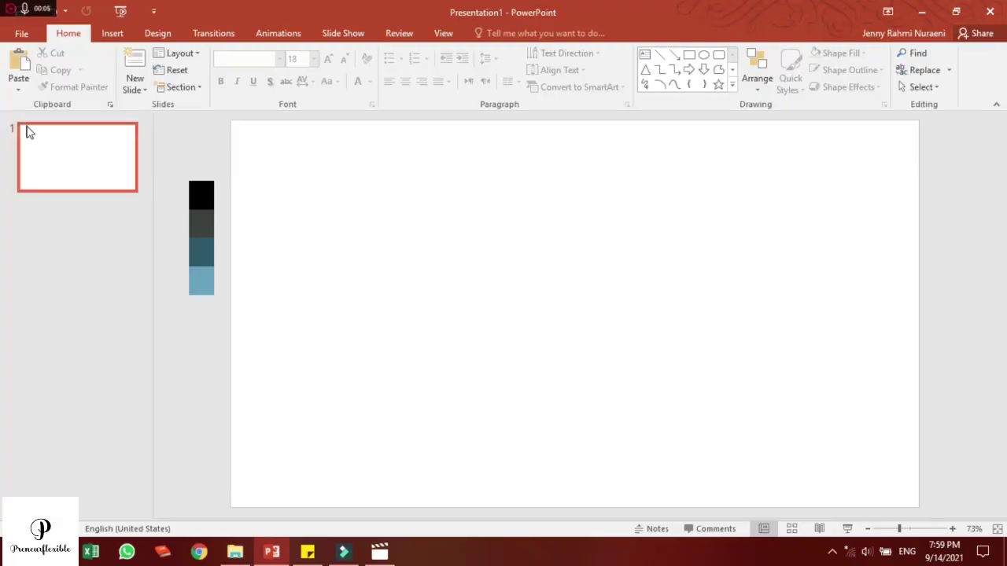
Make the slide background black by sampling it with the eyedropper
right_click(29, 128)
click(82, 356)
click(966, 298)
click(900, 456)
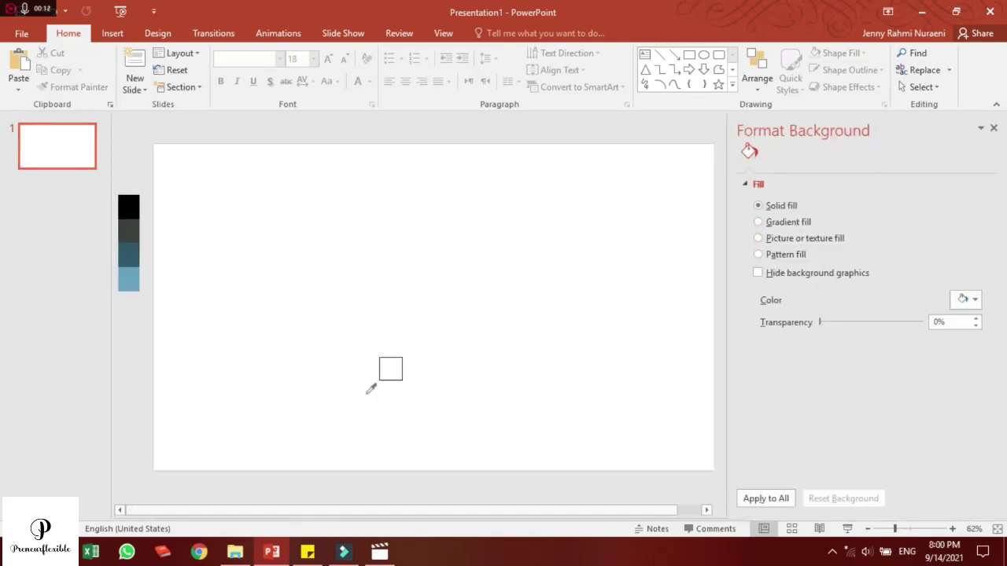
click(127, 209)
click(993, 128)
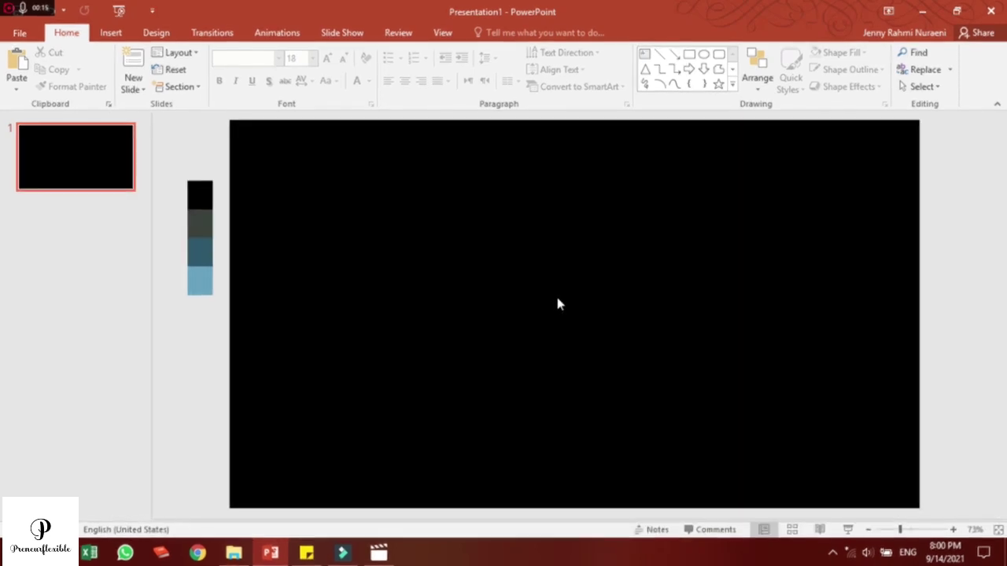
scroll(555, 305, down, 2)
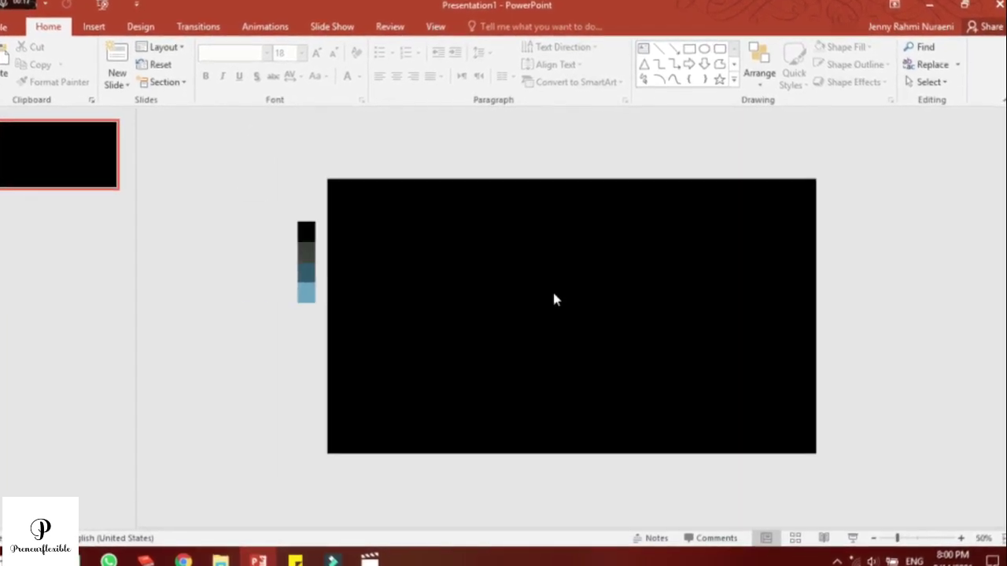
Draw an oval circle on the slide
click(81, 21)
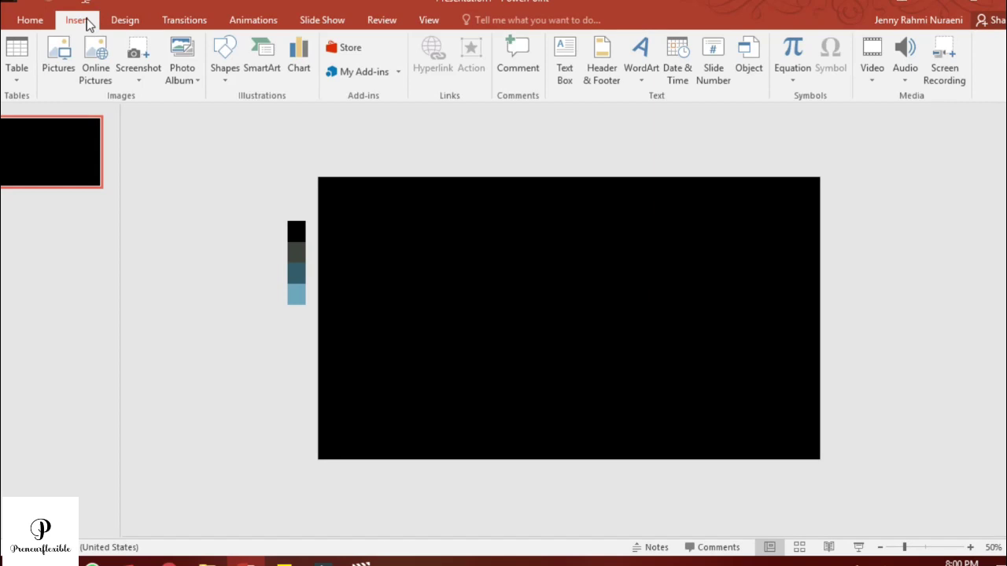
click(219, 66)
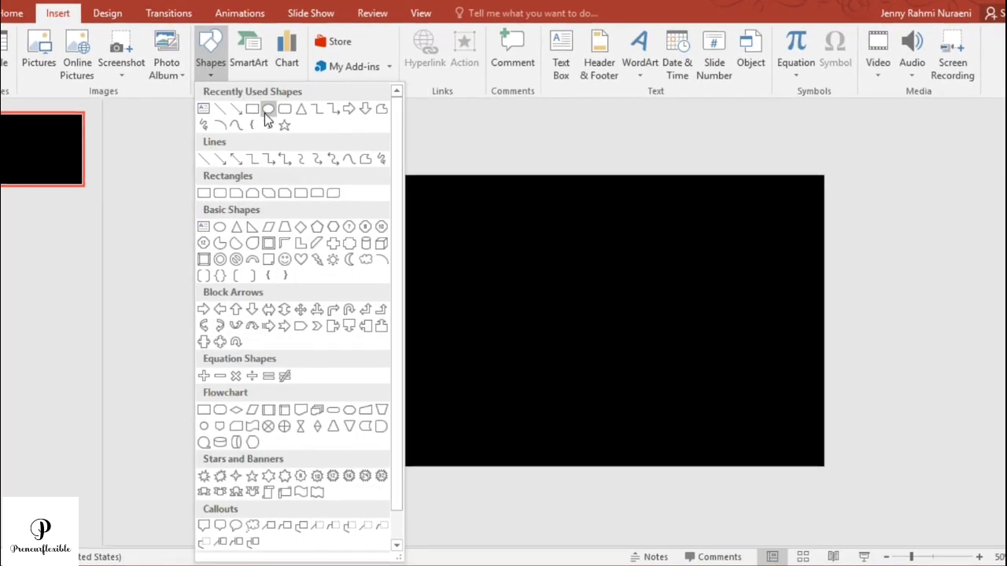
click(270, 110)
drag(479, 232, 490, 305)
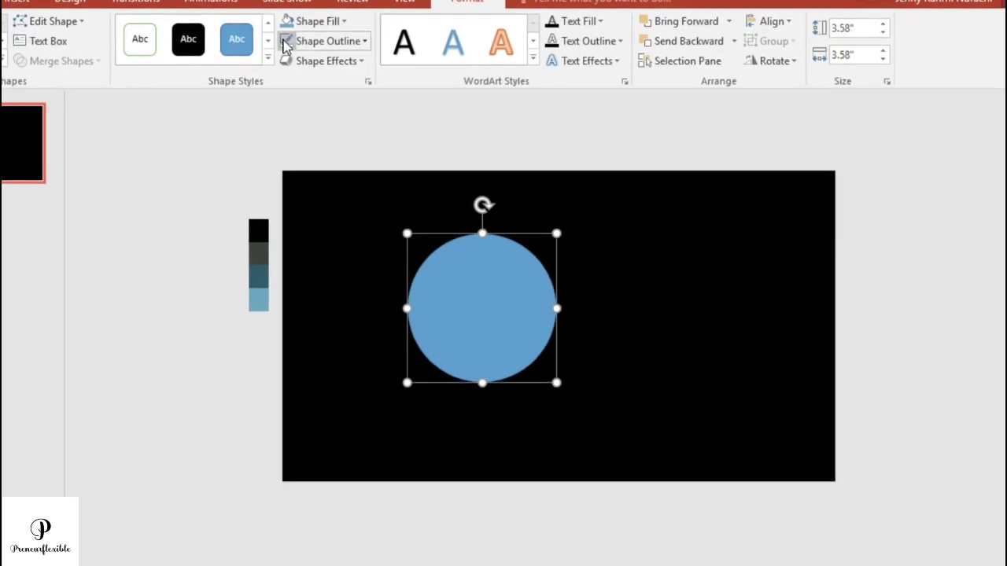
click(329, 44)
click(318, 226)
Size the circle 2.69 by 2.73 inches and move it to the slide centre
click(797, 66)
key(Delete)
key(Delete)
key(Delete)
key(Delete)
text(2.69)
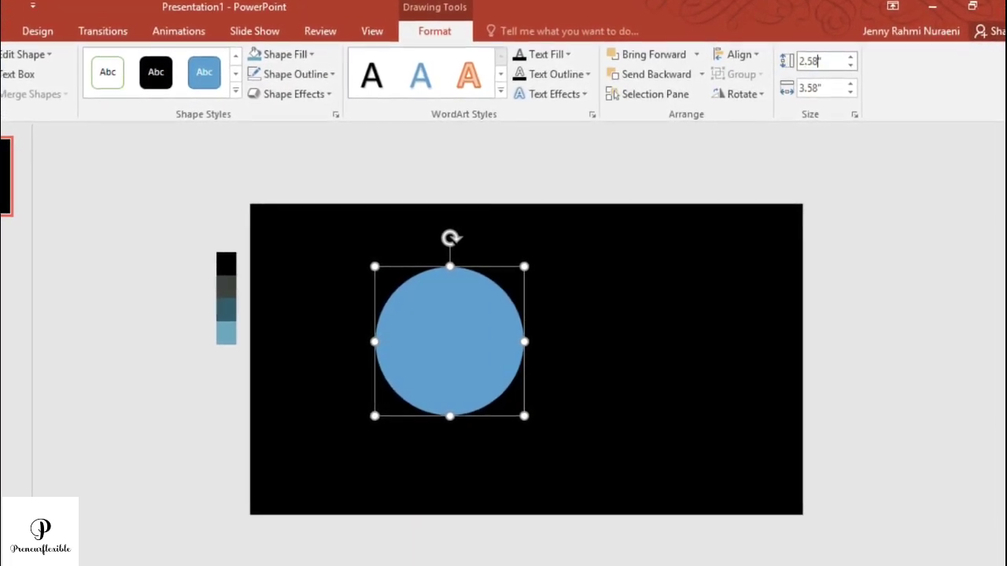
click(804, 88)
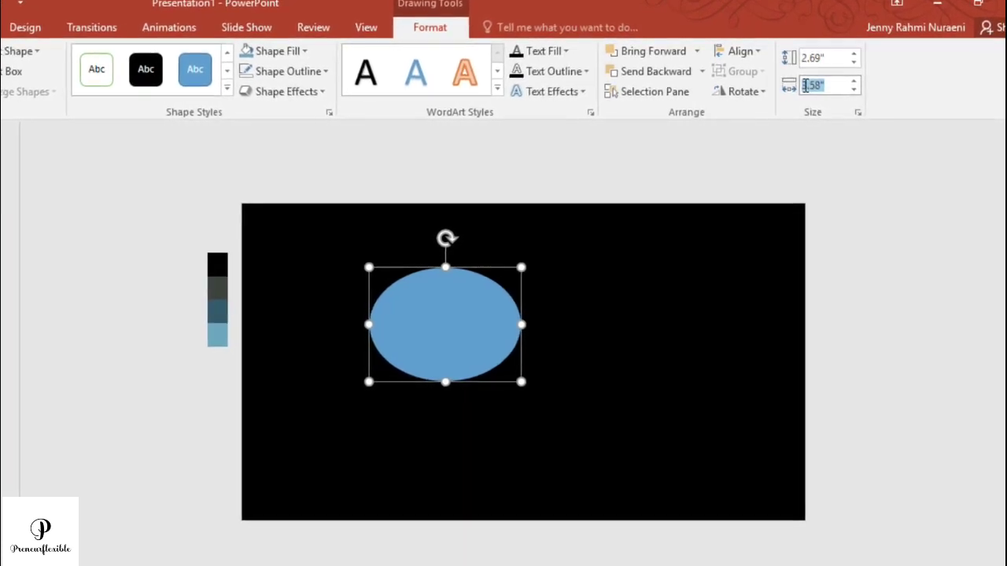
click(802, 87)
key(Delete)
text(2)
key(Delete)
key(Delete)
key(Delete)
text(.73)
key(Return)
key(Escape)
drag(435, 327, 512, 349)
Give the circle a grey eyedropper-sampled outline and no fill
click(269, 66)
click(234, 307)
click(197, 288)
click(279, 44)
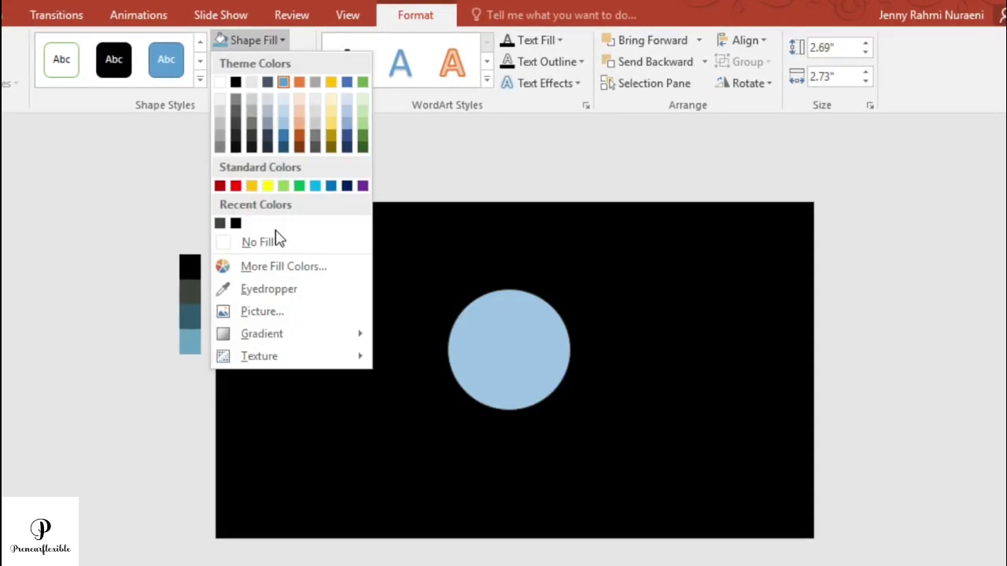
click(276, 236)
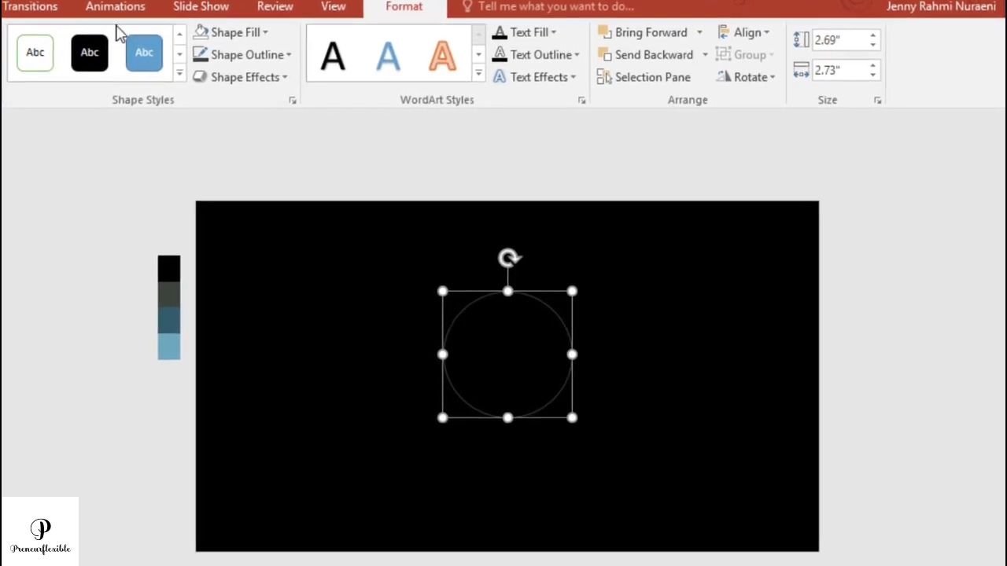
click(117, 9)
Apply the Wedge entrance effect to the circle
scroll(424, 59, down, 1)
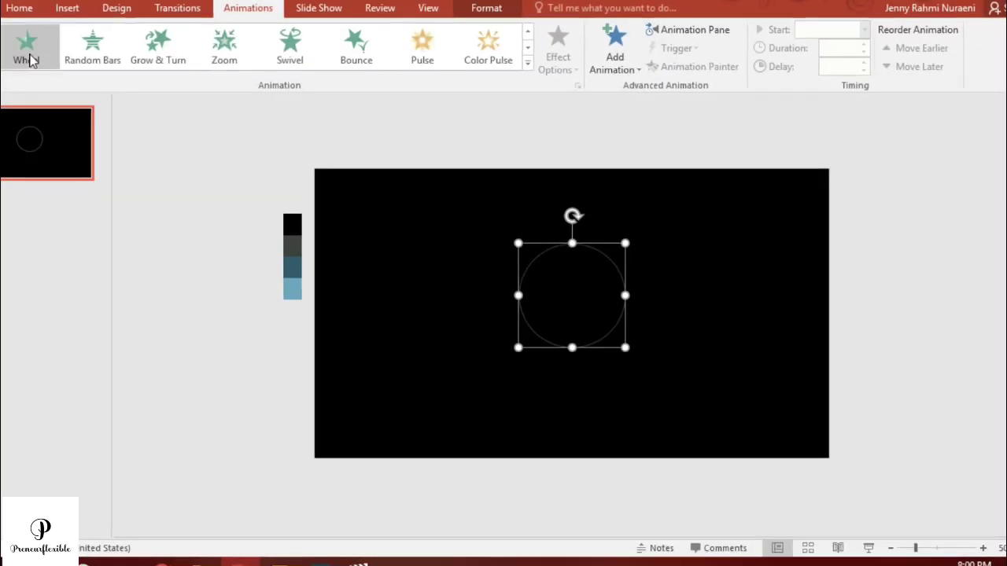
click(557, 59)
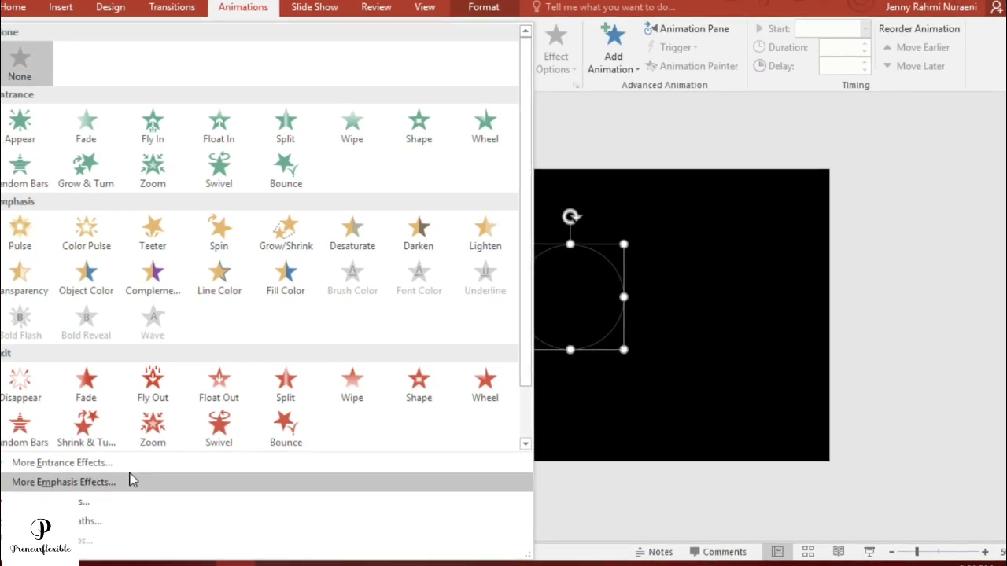
click(130, 480)
click(57, 465)
click(503, 238)
click(482, 429)
Set the Wedge to start With Previous, lasting 0.50 s after a 0.7 s delay
click(865, 27)
click(818, 61)
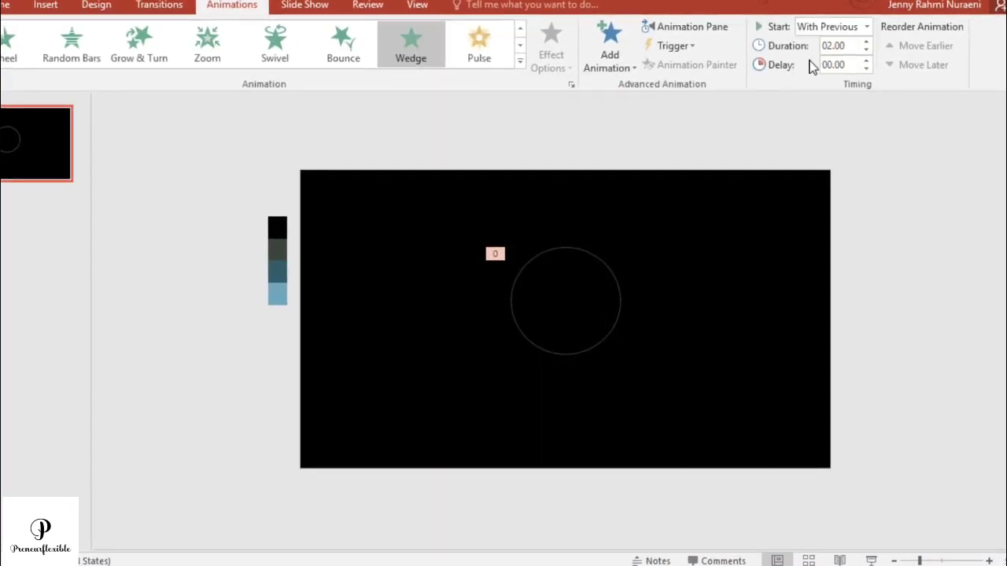
click(867, 49)
click(867, 49)
click(866, 39)
click(869, 60)
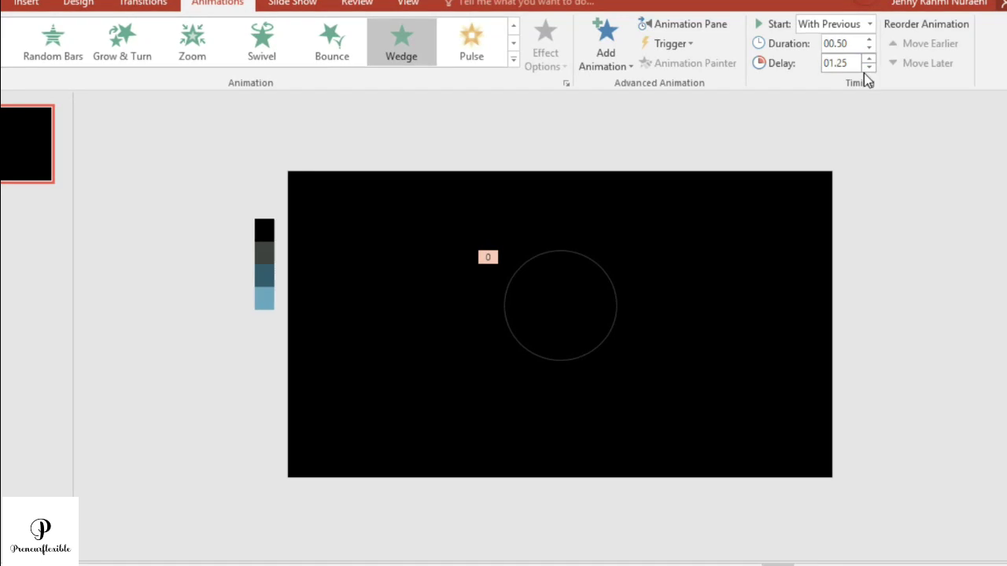
click(869, 59)
text(00.5)
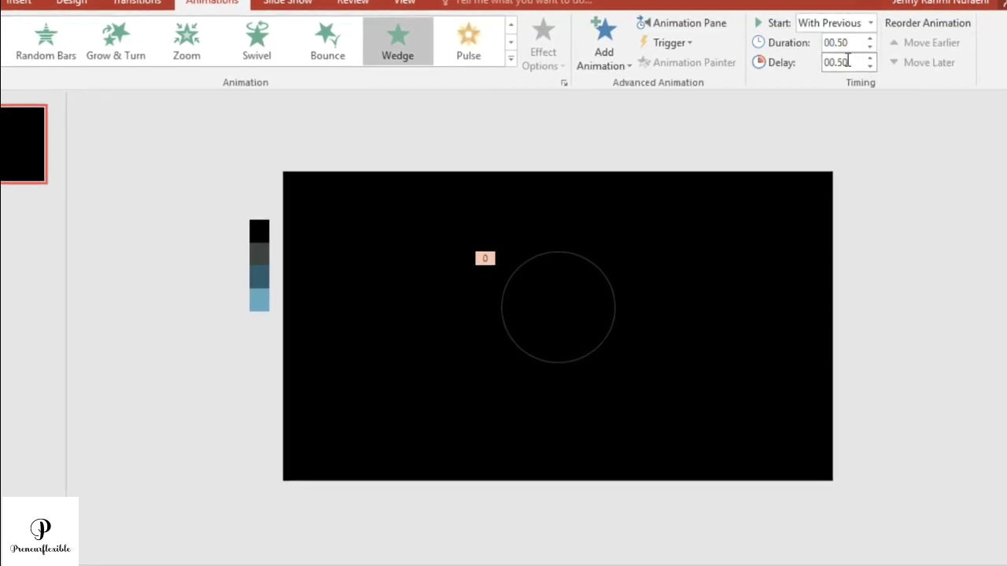
text(0.7)
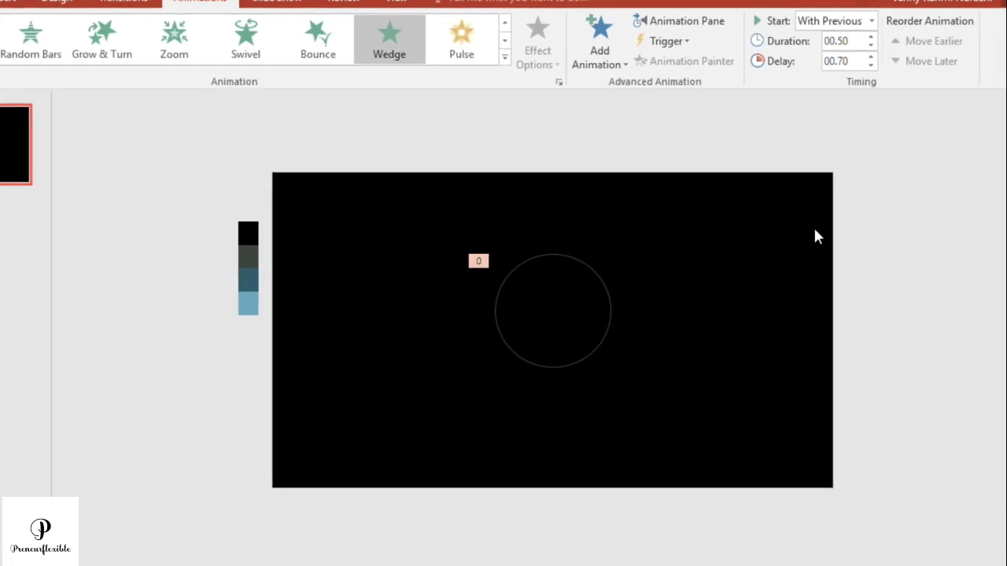
Assign the custom sound 1.wav to the circle's Wedge animation
click(633, 30)
click(992, 168)
click(899, 249)
click(551, 221)
scroll(489, 288, down, 5)
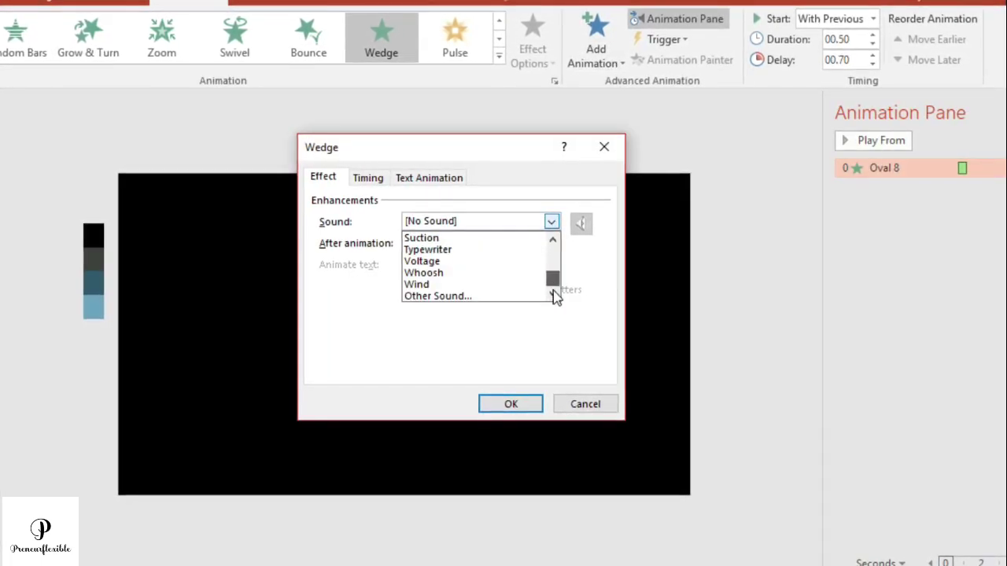
click(503, 296)
double_click(529, 269)
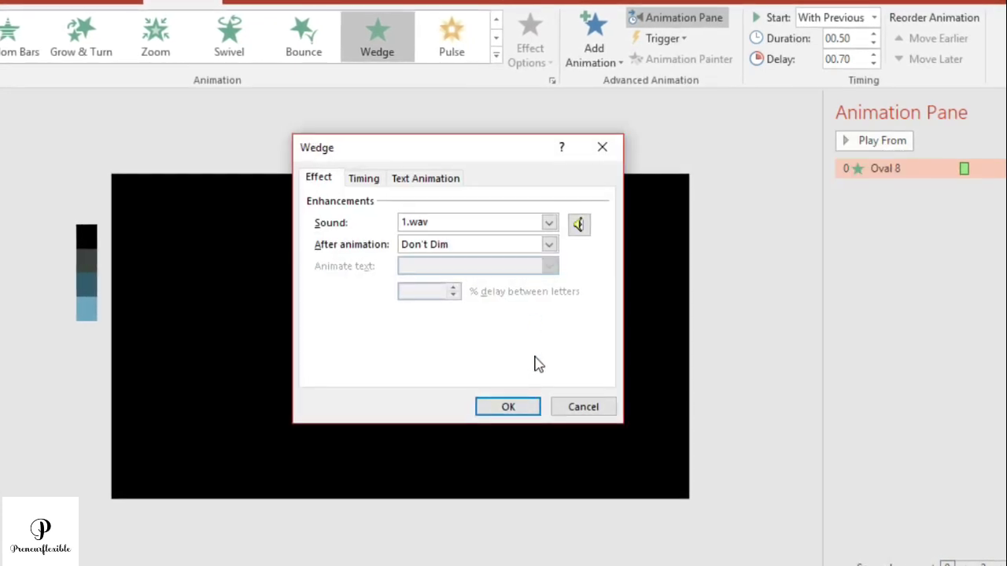
click(503, 405)
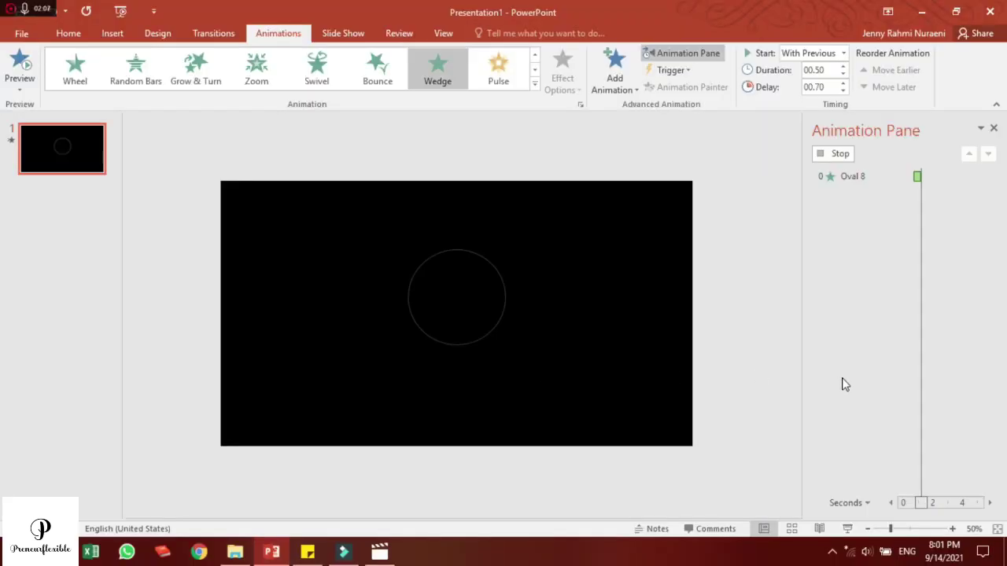
Select the circle copy and give it a blue eyedropper-sampled outline
click(994, 129)
click(232, 36)
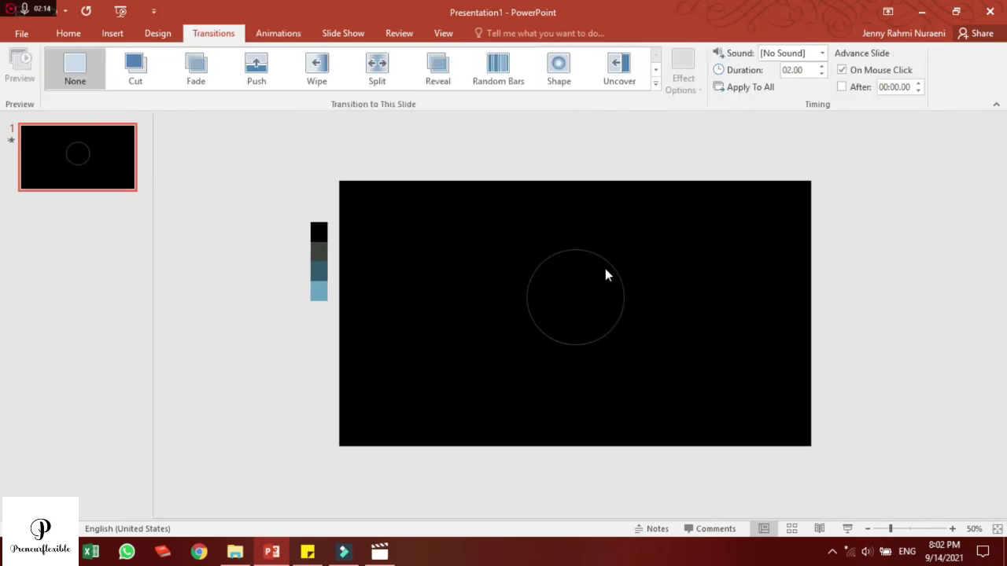
click(607, 265)
click(498, 32)
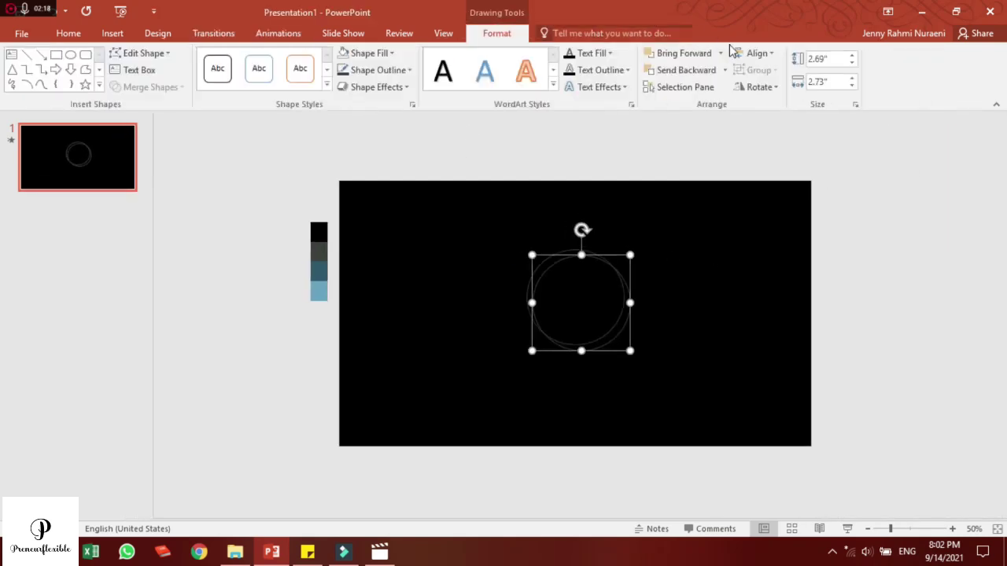
click(392, 56)
click(376, 246)
click(372, 77)
click(370, 265)
click(370, 57)
key(Escape)
Make the ring's outline 4½ pt and size it 3.02 by 3.08 inches
click(376, 70)
mouse_move(413, 293)
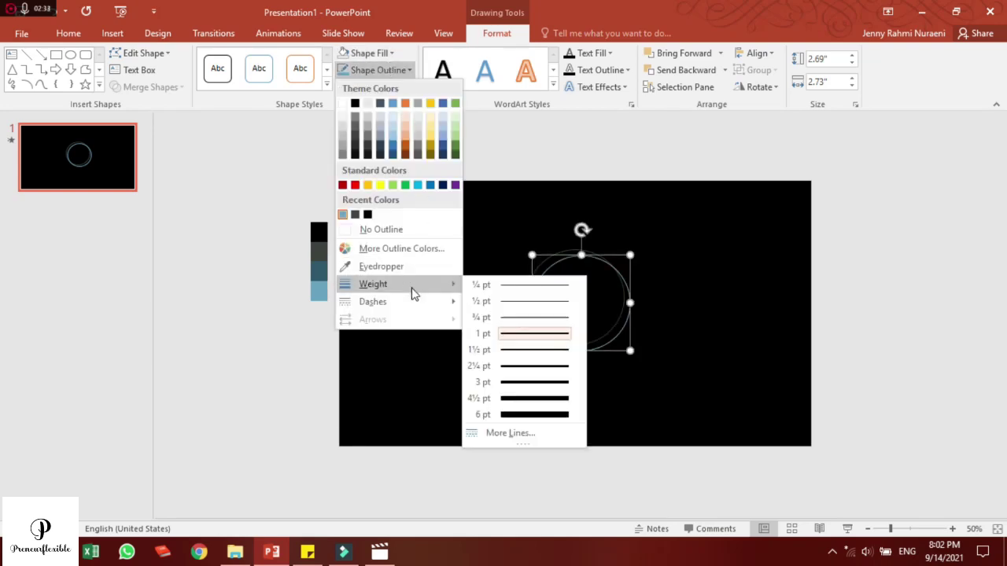
click(506, 397)
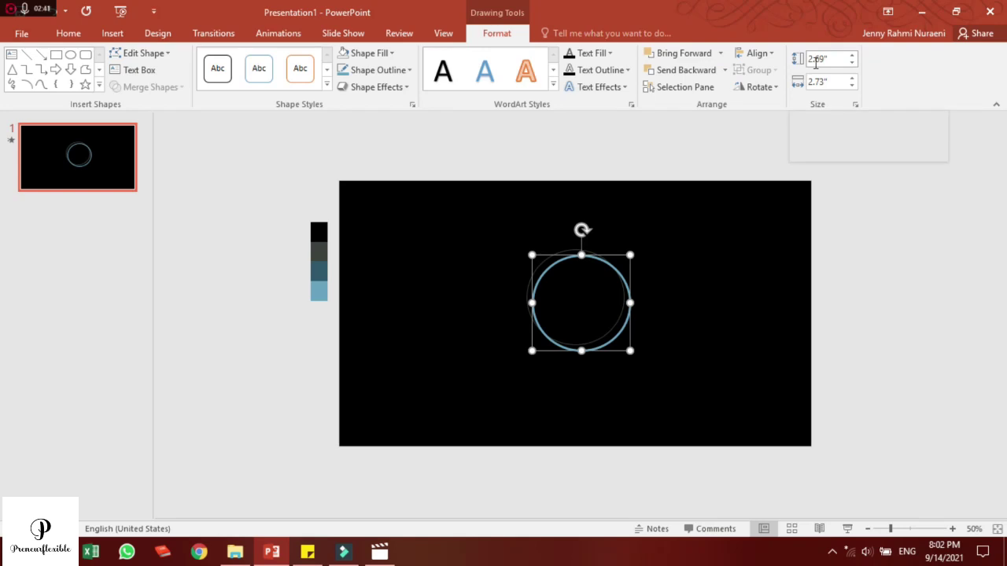
drag(826, 54, 813, 58)
key(Return)
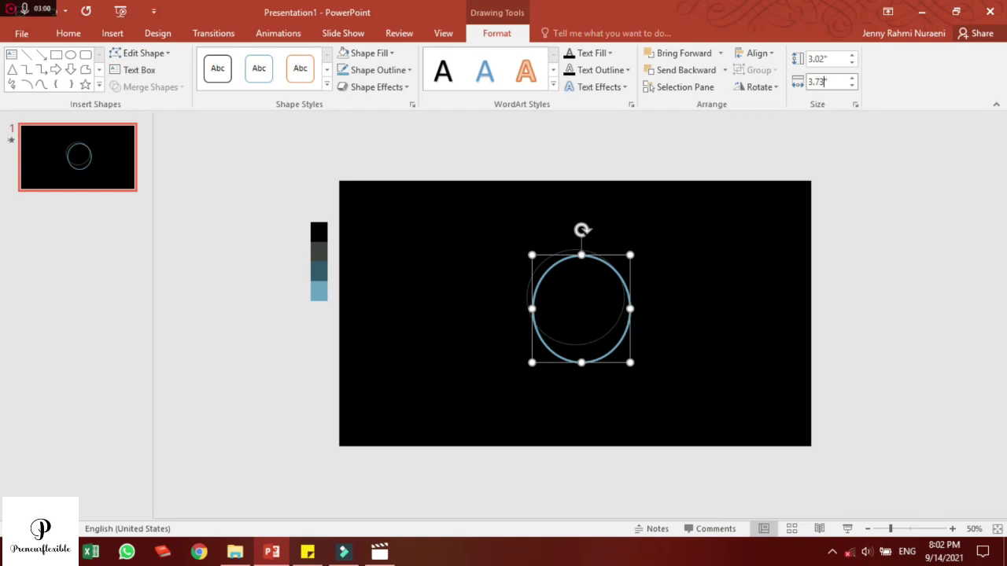
text(.08)
key(Return)
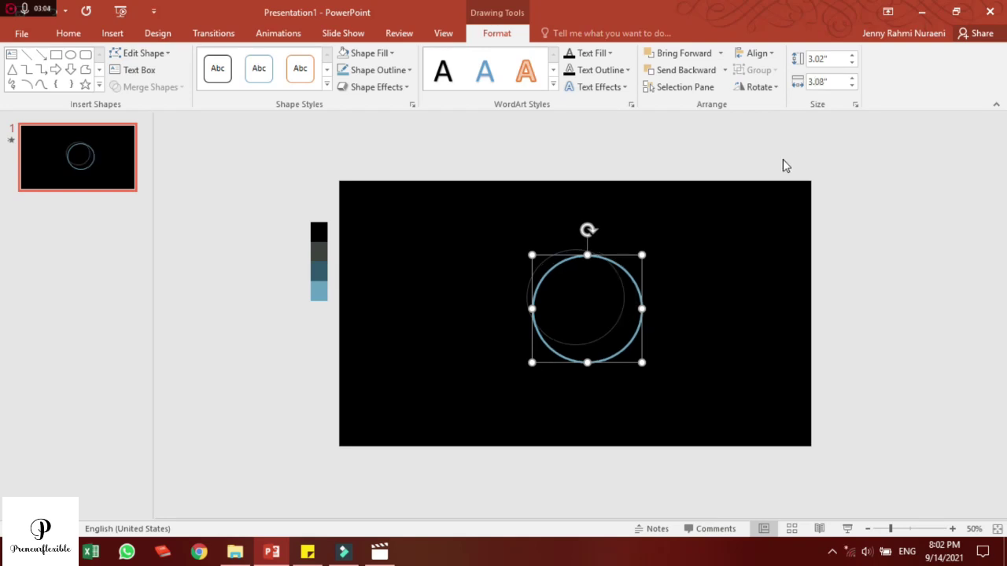
Centre the ring horizontally and position it around the thin circle
click(756, 53)
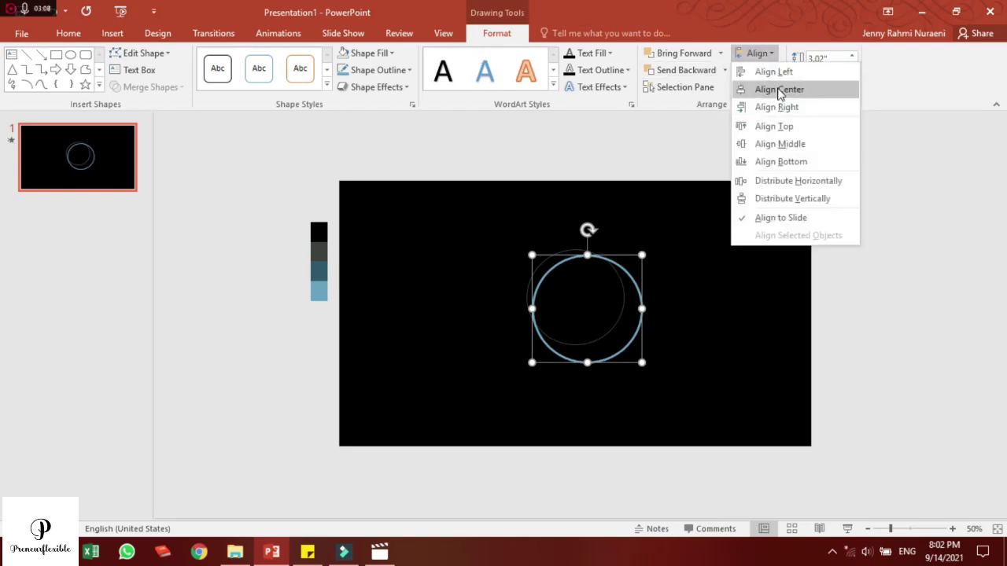
click(779, 89)
click(757, 53)
click(762, 126)
drag(576, 182, 576, 245)
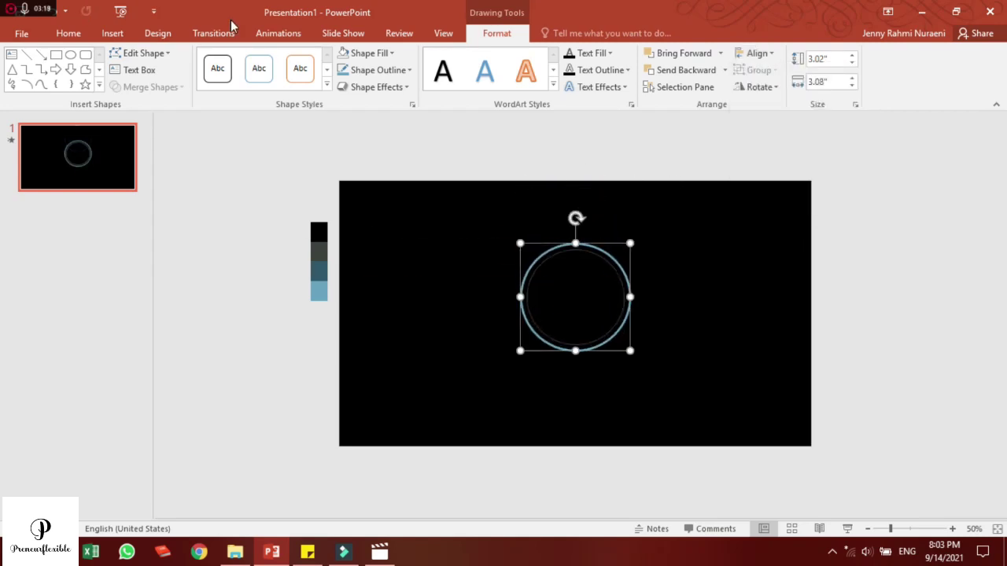
Apply the Wheel entrance animation to the blue ring
click(271, 33)
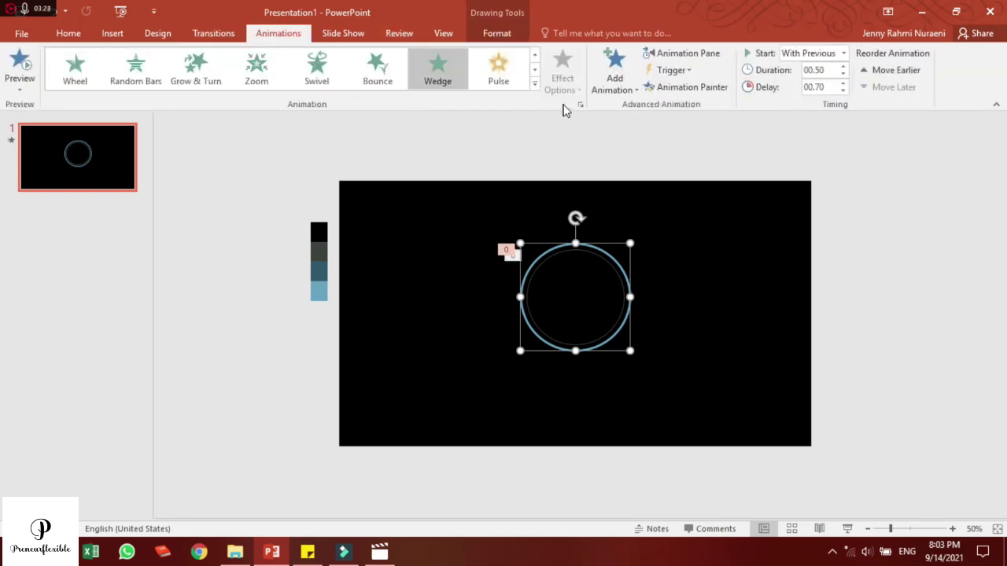
click(73, 78)
text(01.1)
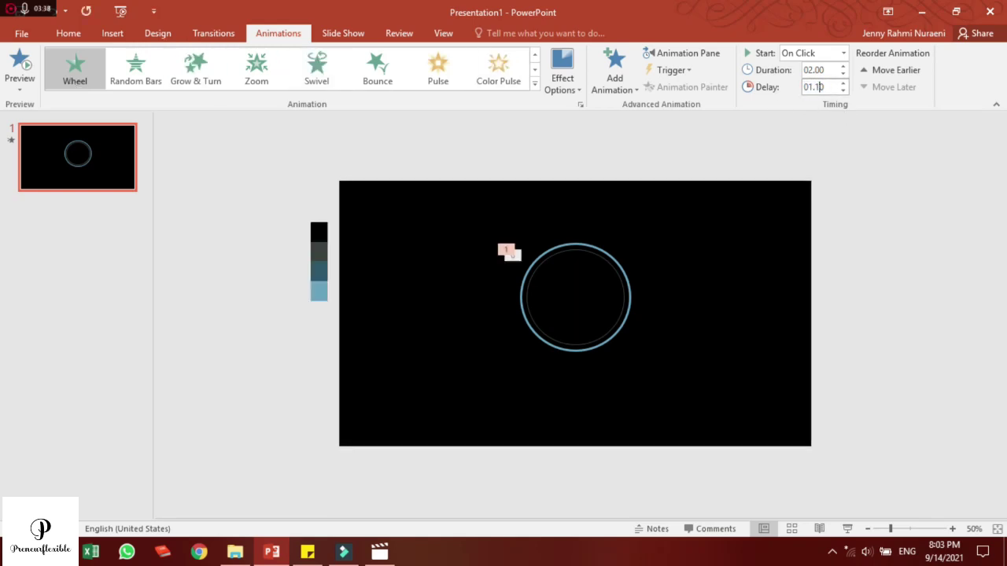
click(614, 74)
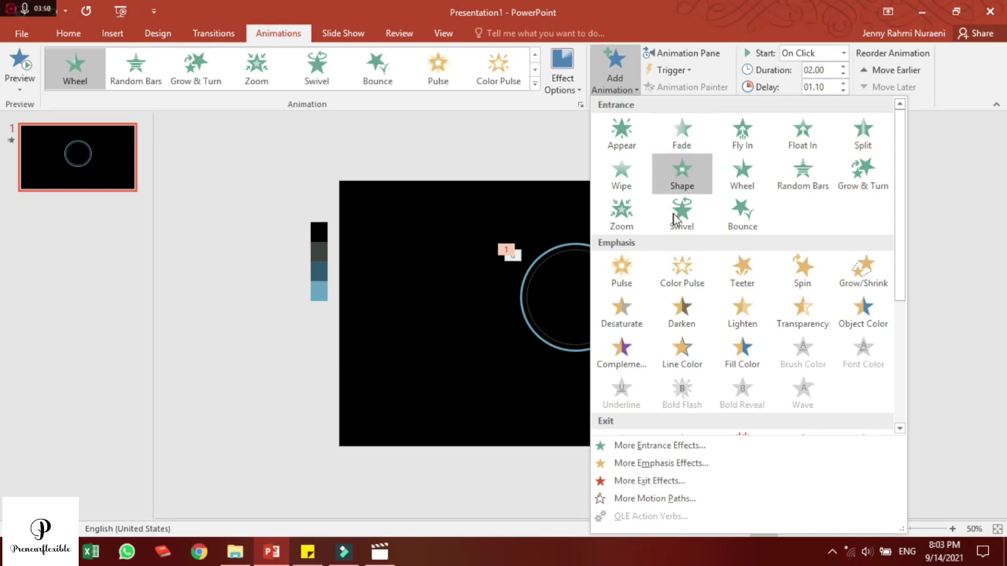
click(606, 481)
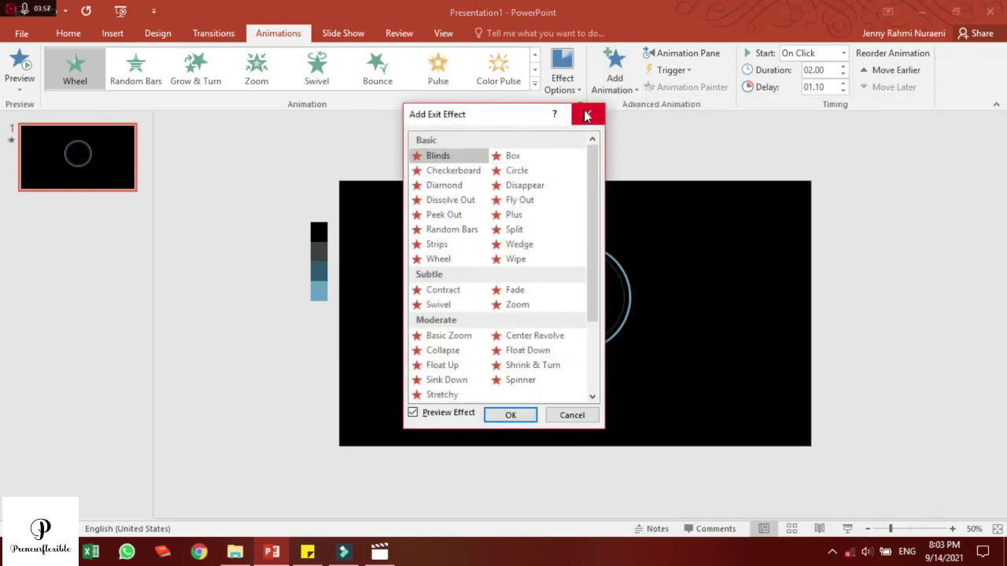
click(523, 291)
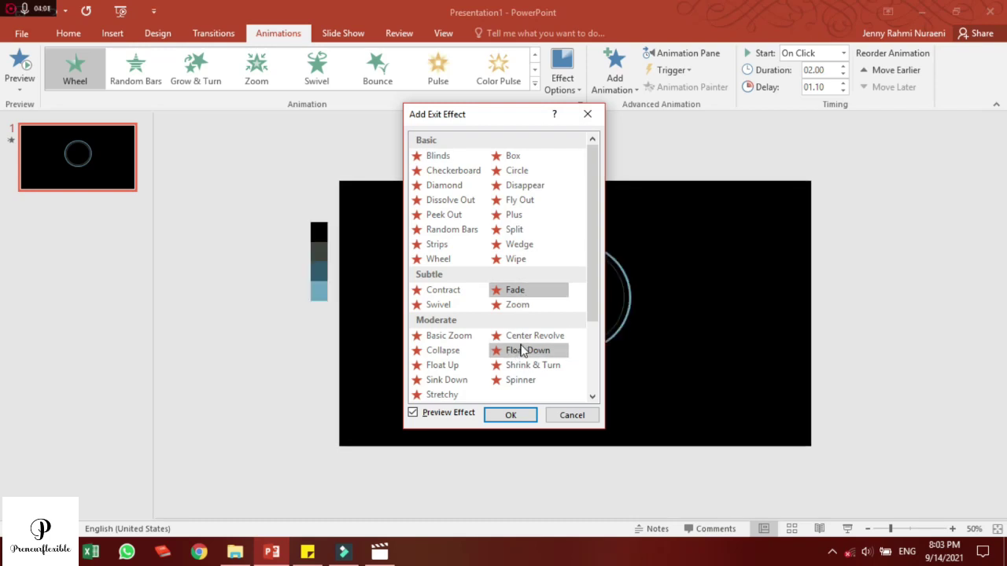
click(588, 115)
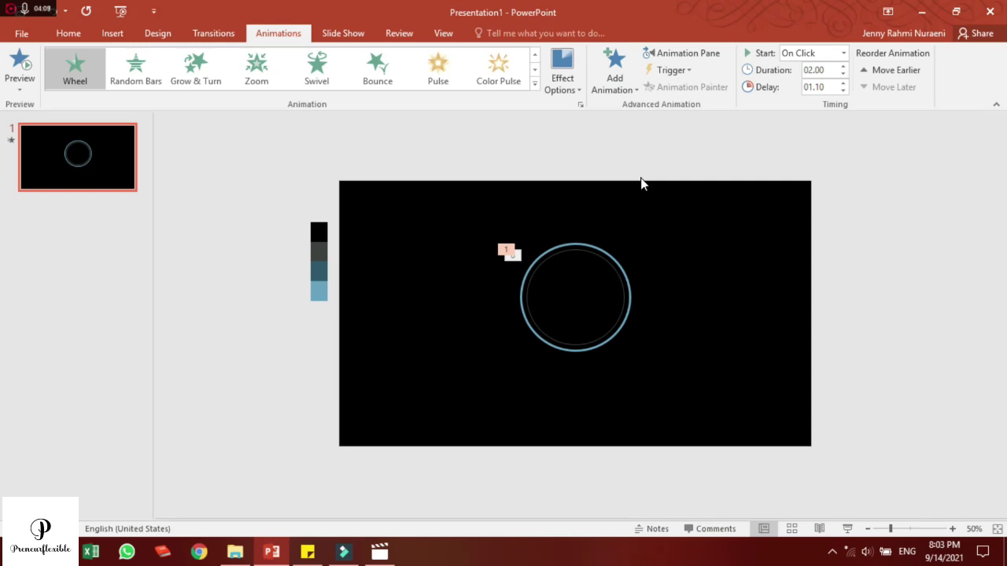
Add a Fade exit effect to the ring and show the Animation Pane
click(629, 298)
click(614, 71)
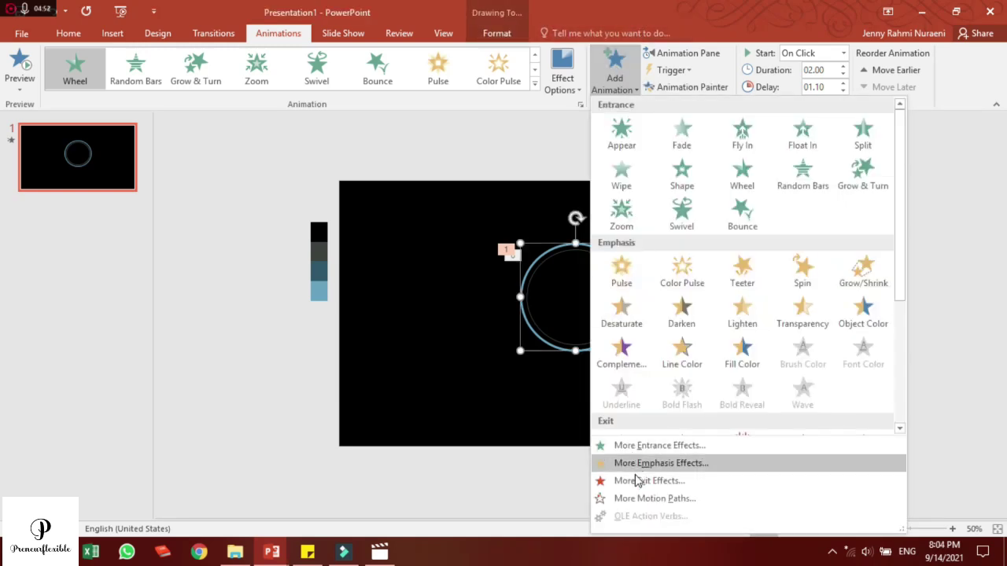
click(638, 481)
click(523, 288)
click(514, 413)
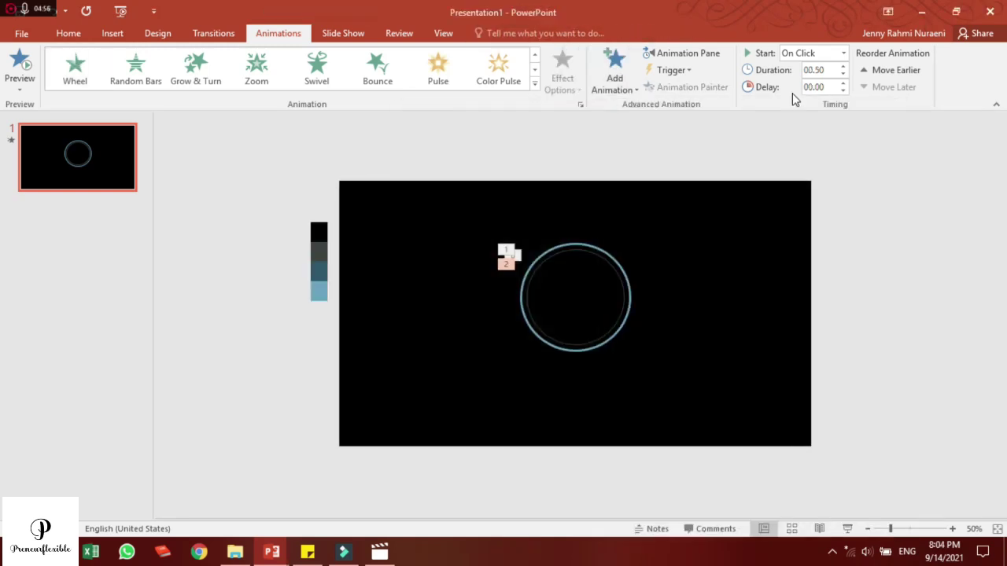
click(700, 54)
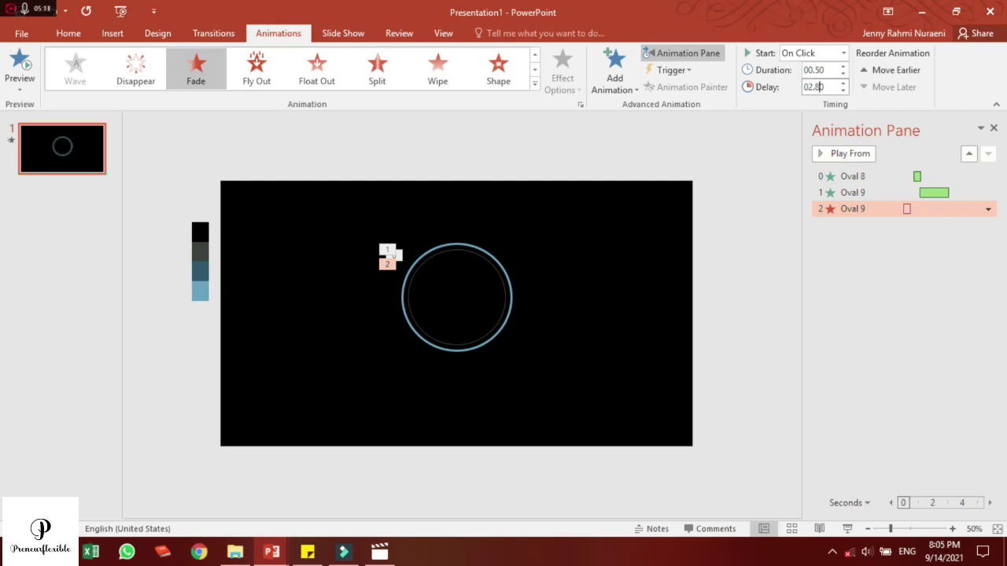
click(750, 210)
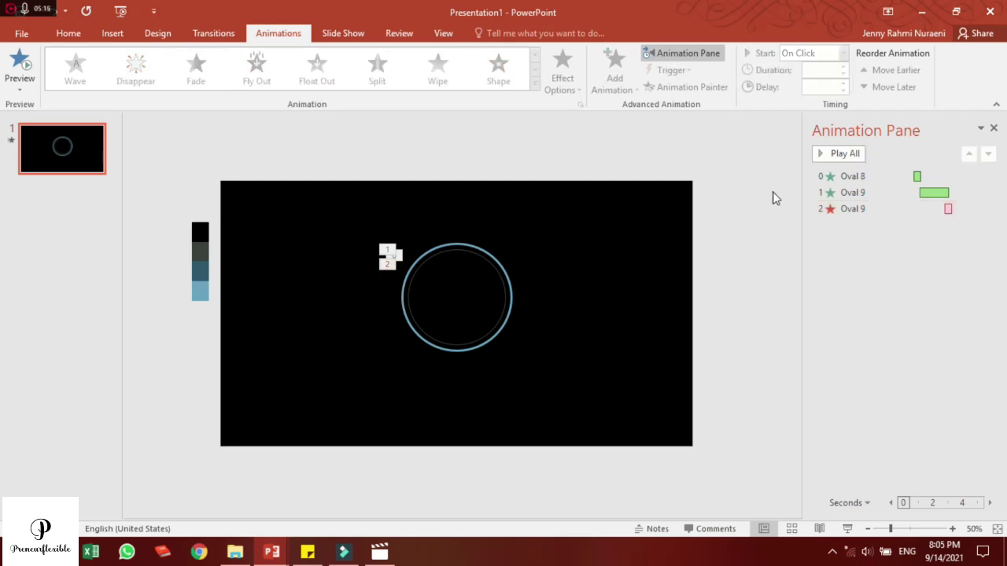
Set the label text to 24 pt with blue eyedropper-sampled fill and outline
click(70, 37)
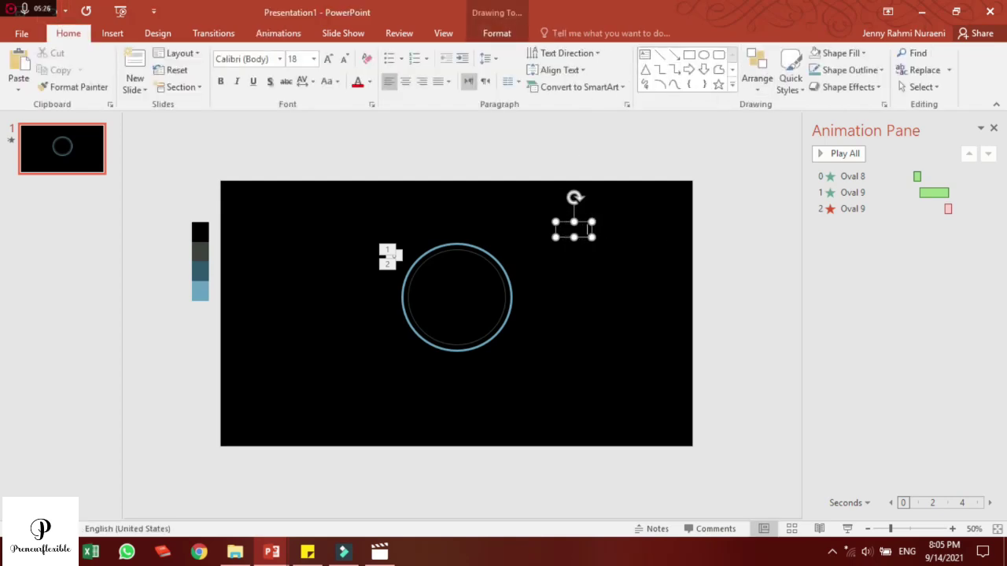
click(314, 59)
click(299, 217)
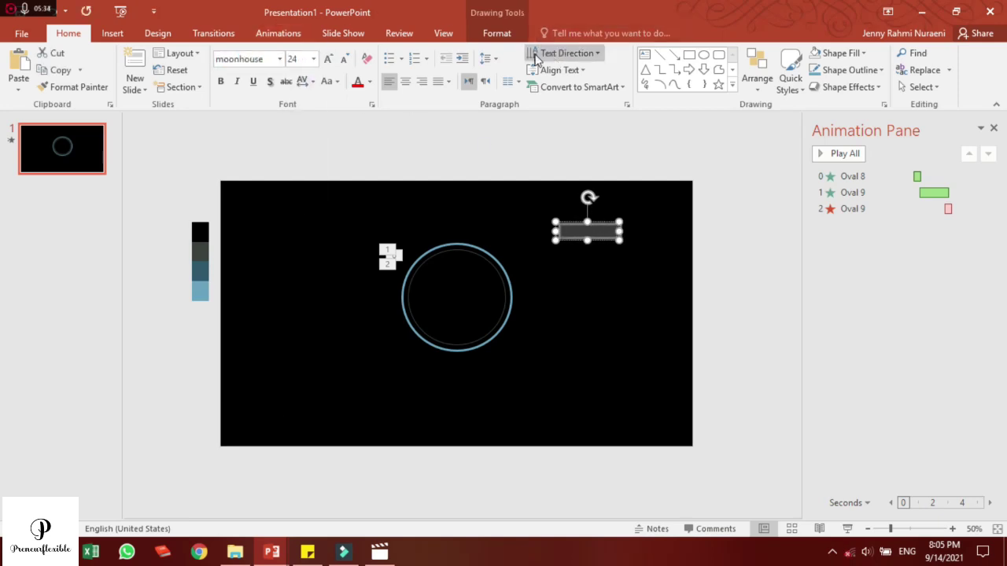
click(496, 33)
click(589, 53)
click(594, 249)
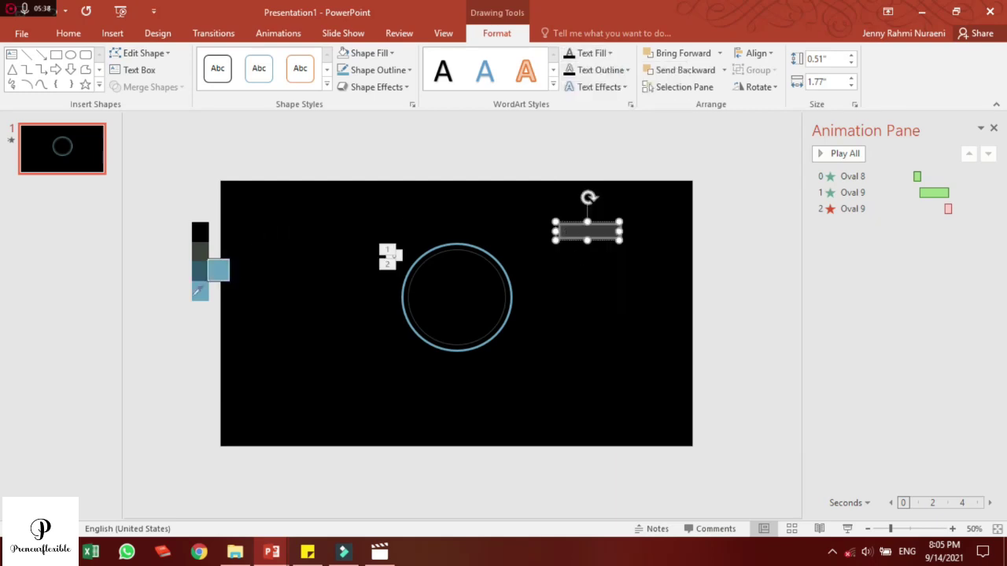
click(604, 71)
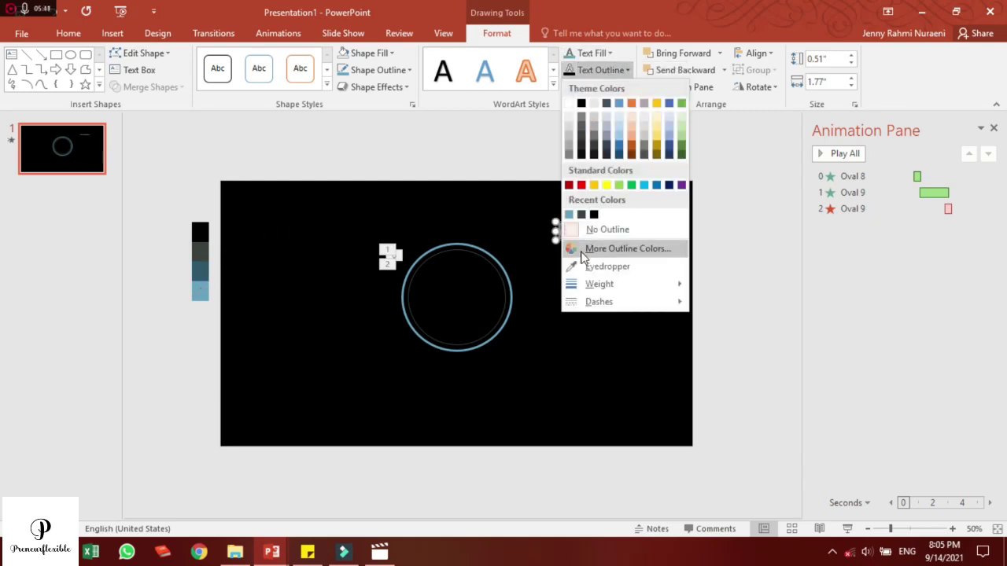
click(586, 265)
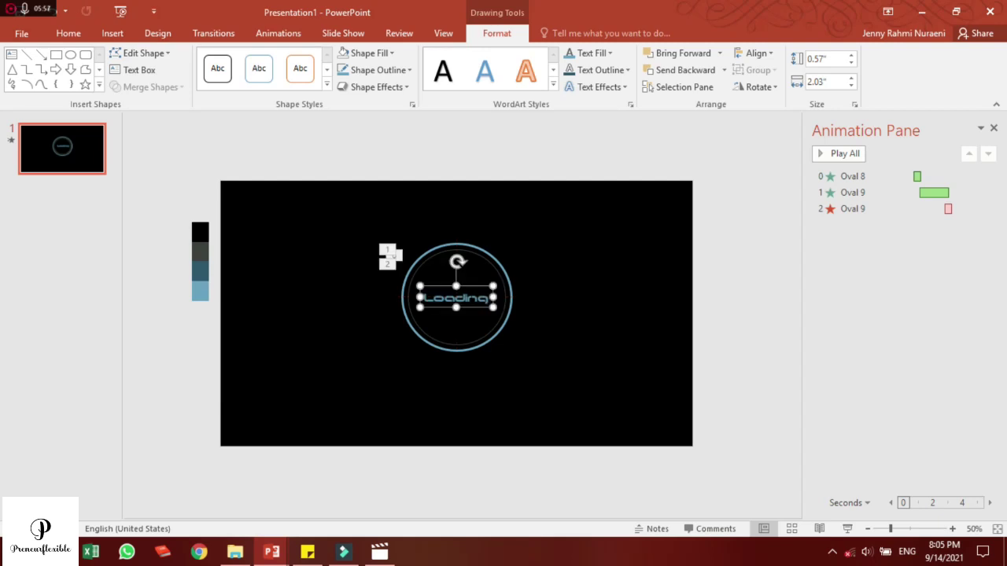
Change the label to uppercase LOADING at 24 pt and centre it in the ring
click(64, 37)
click(329, 81)
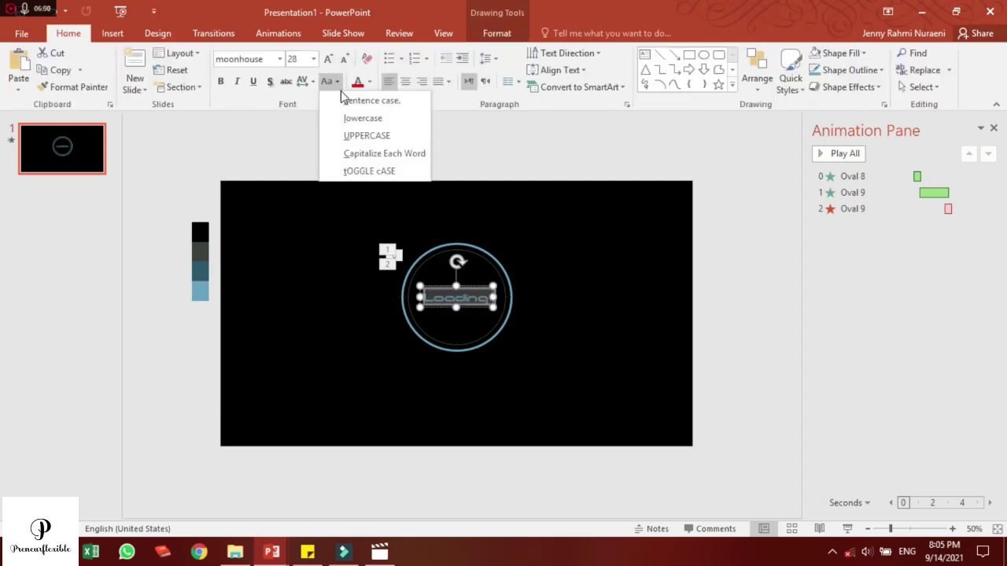
click(351, 134)
click(313, 59)
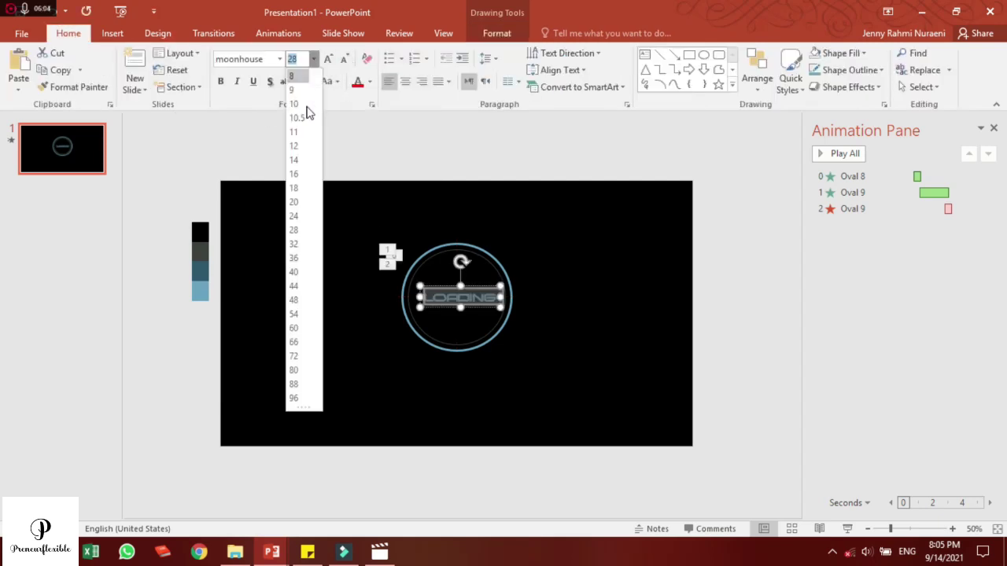
click(298, 161)
click(561, 295)
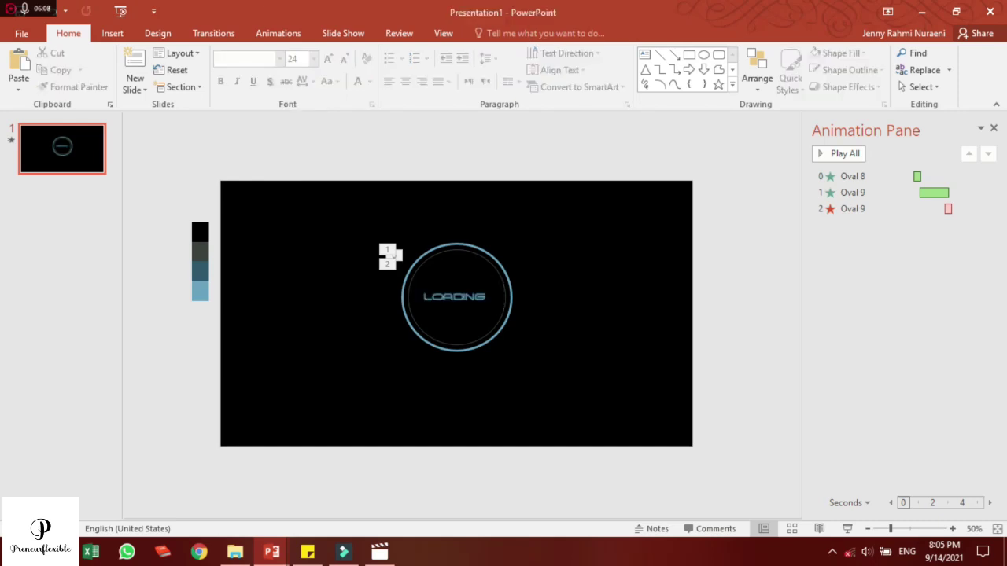
click(455, 296)
drag(455, 296, 454, 301)
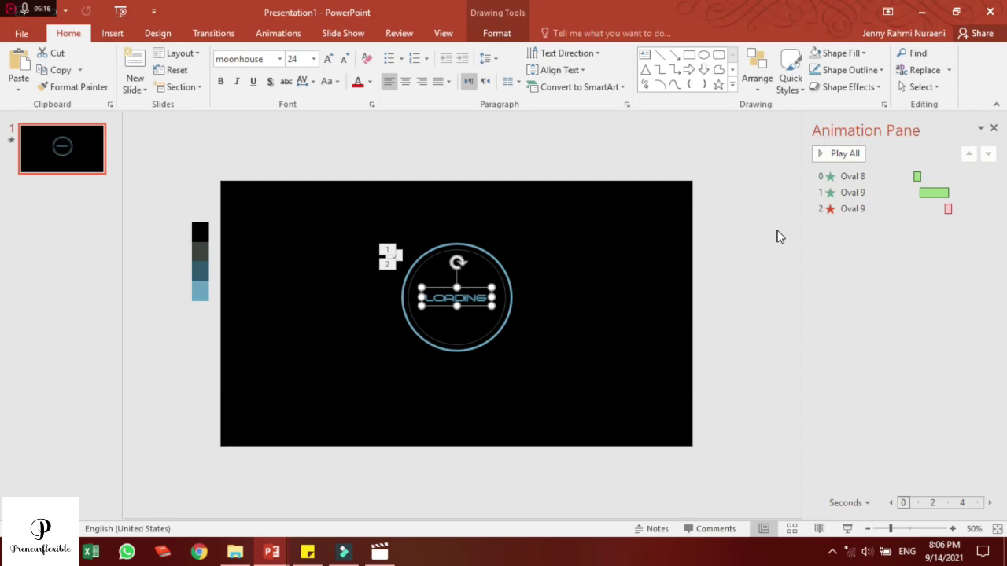
Give LOADING an Appear entrance that animates the text by letter
click(213, 33)
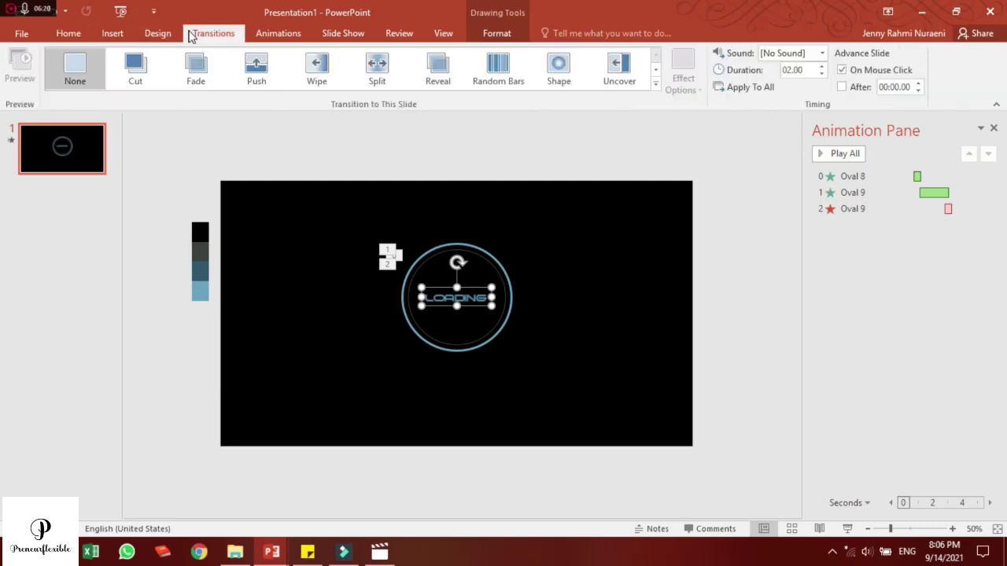
click(279, 33)
click(150, 61)
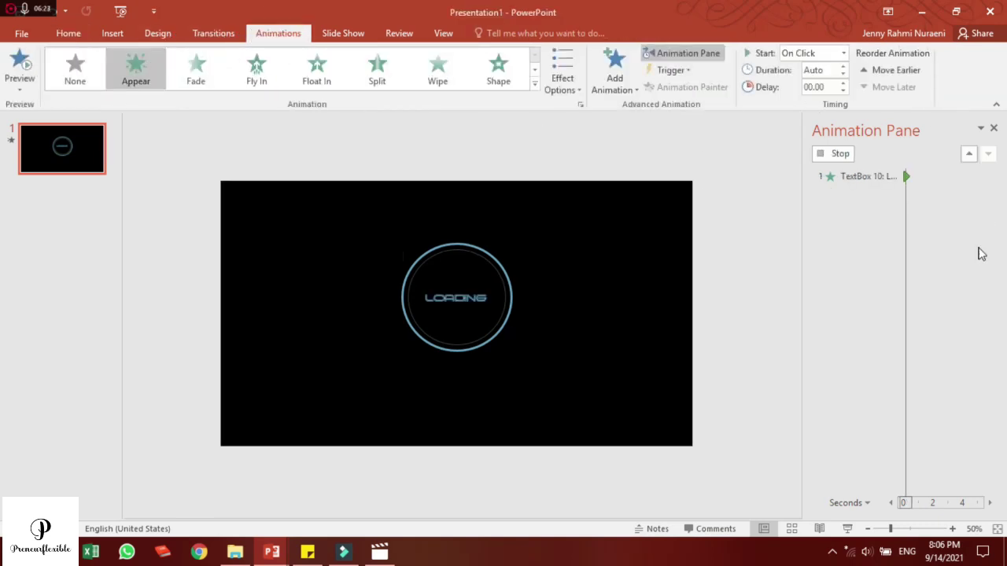
click(987, 226)
click(928, 295)
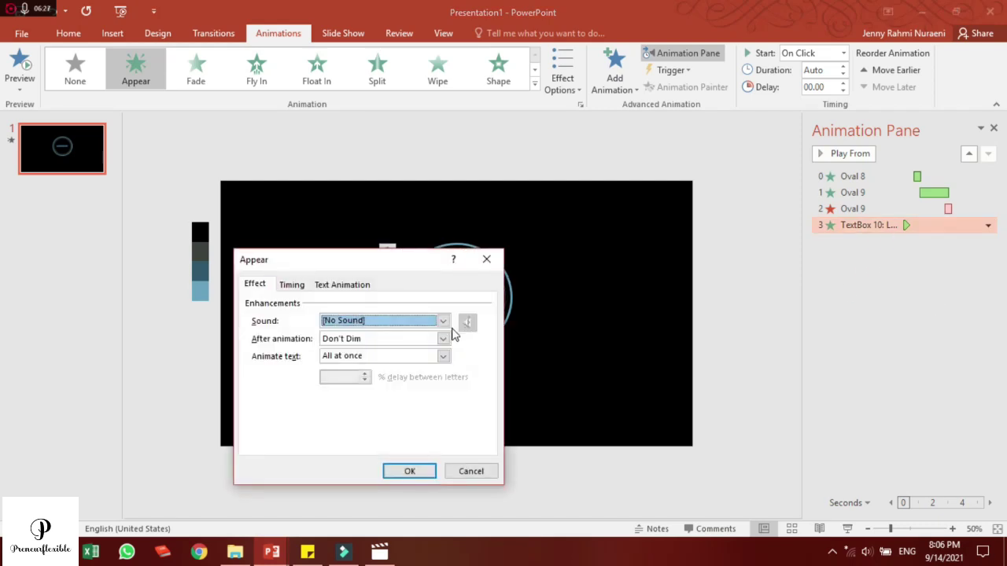
click(404, 358)
click(357, 393)
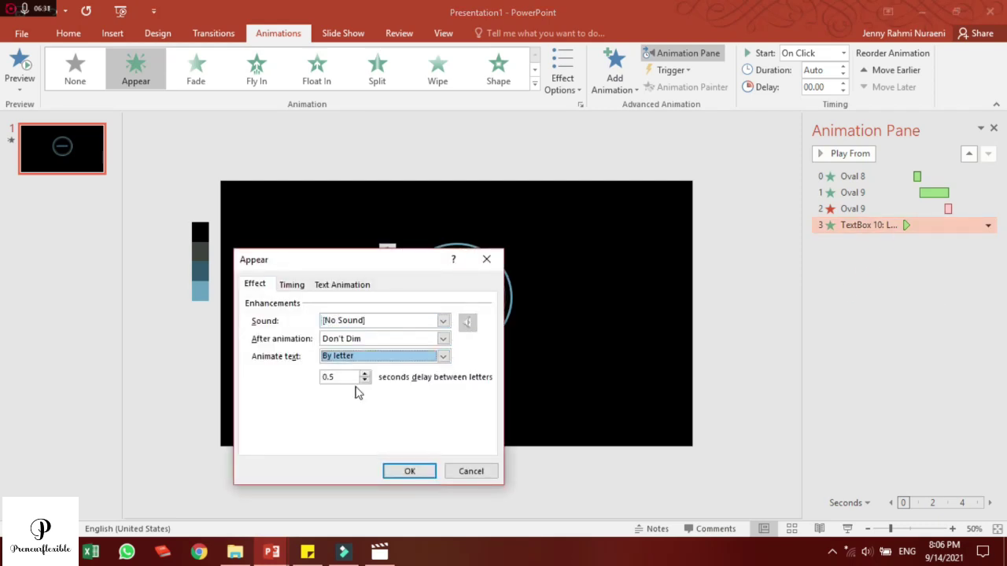
click(409, 471)
Set the LOADING, Wheel and ring-exit animations to start With Previous
click(844, 53)
click(810, 79)
click(845, 213)
click(853, 193)
click(843, 53)
click(810, 83)
click(872, 208)
click(843, 52)
click(810, 83)
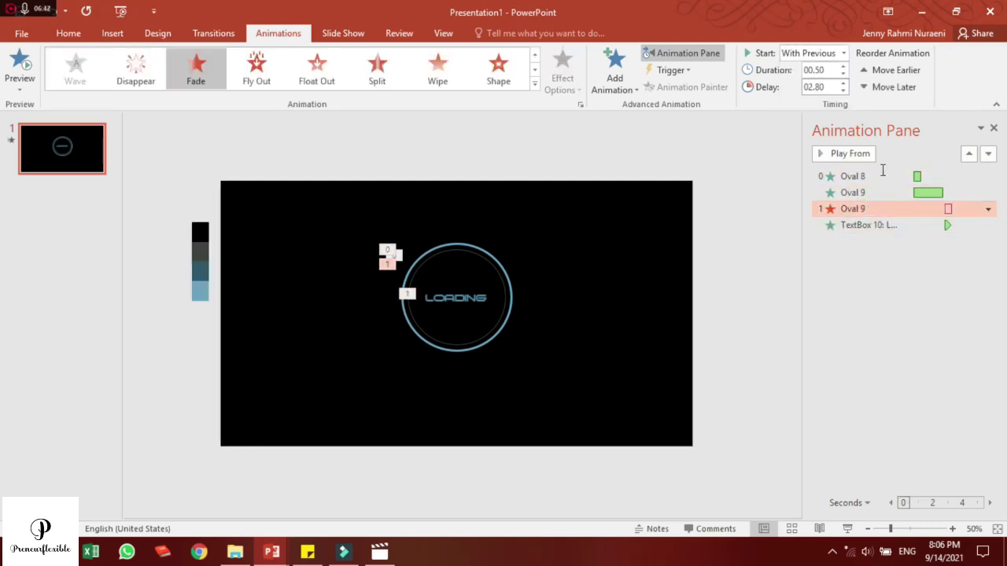
Adjust the Wheel animation's delay and set the ring exit's delay to 02.80
click(852, 193)
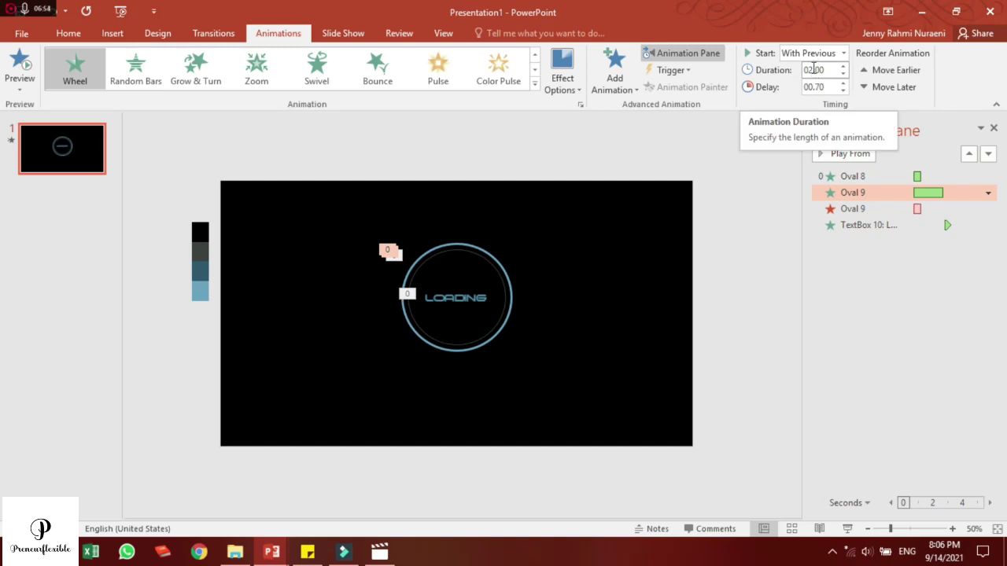
double_click(814, 87)
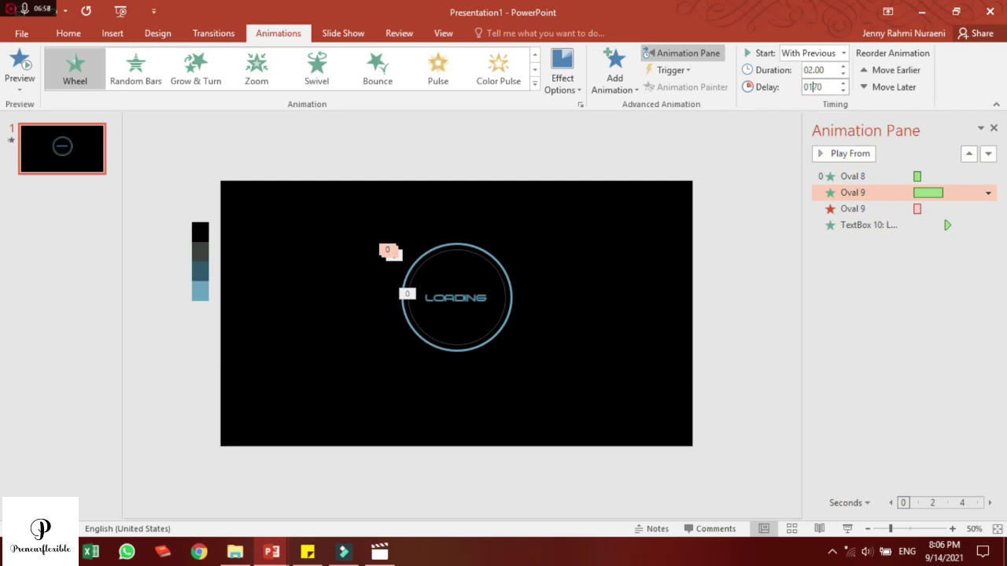
text(01.1)
click(896, 209)
double_click(810, 87)
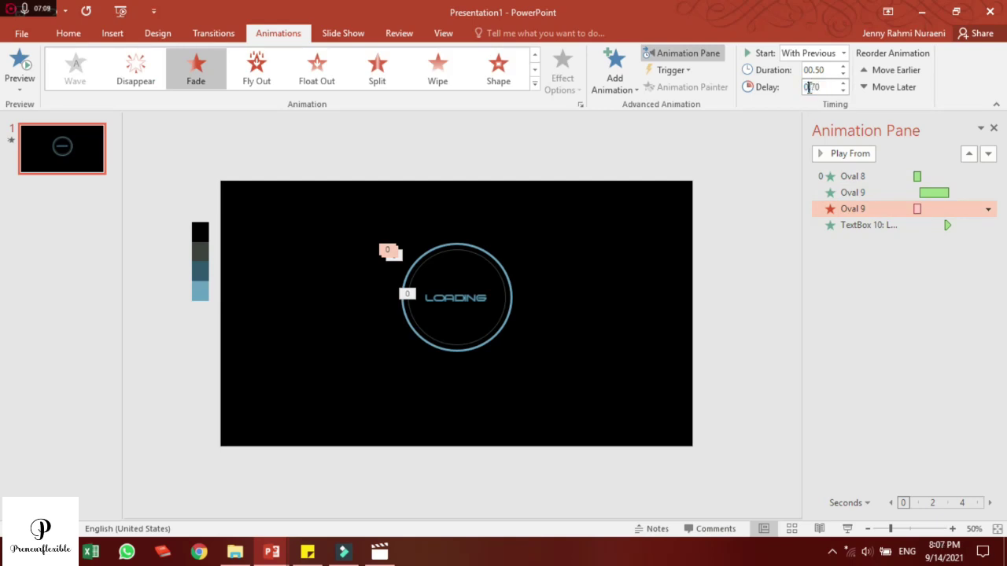
text(02.8)
key(Return)
click(879, 235)
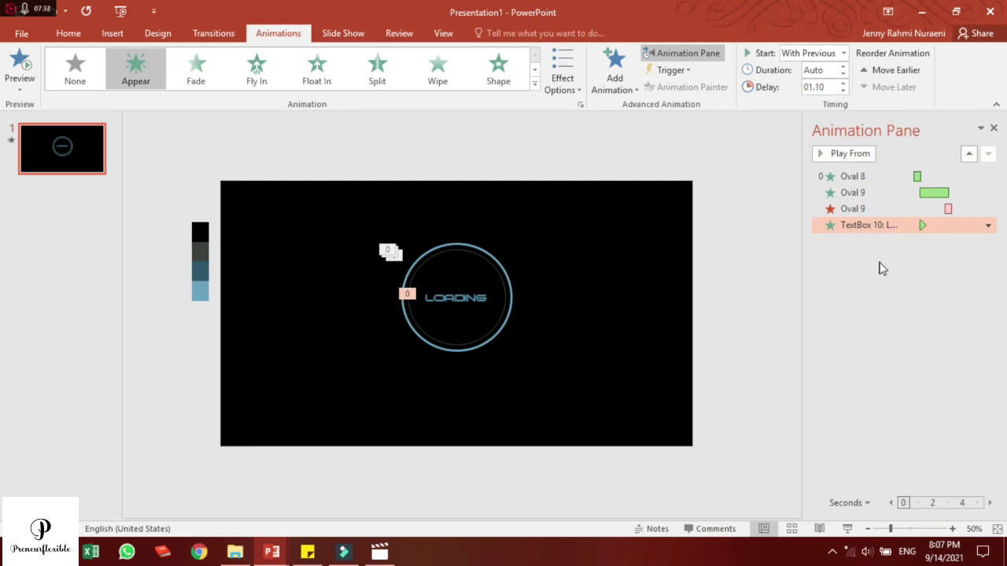
Add a Fade exit effect to the LOADING label
click(615, 85)
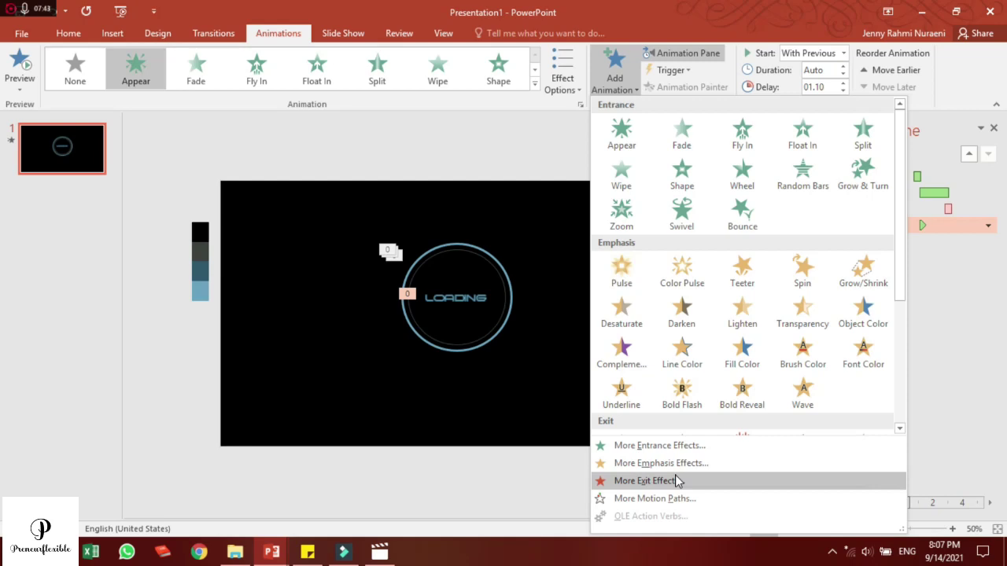
click(677, 480)
click(512, 290)
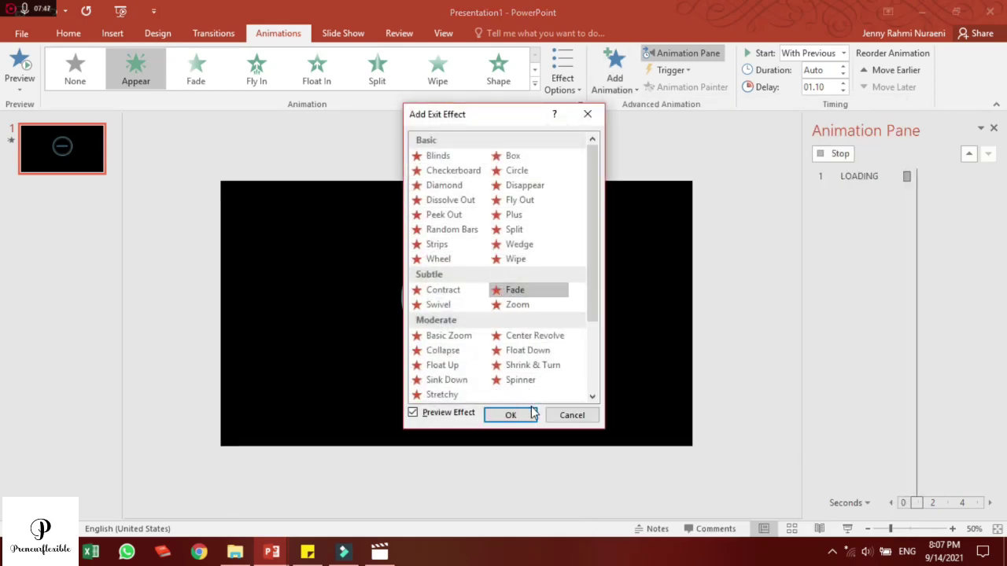
click(532, 413)
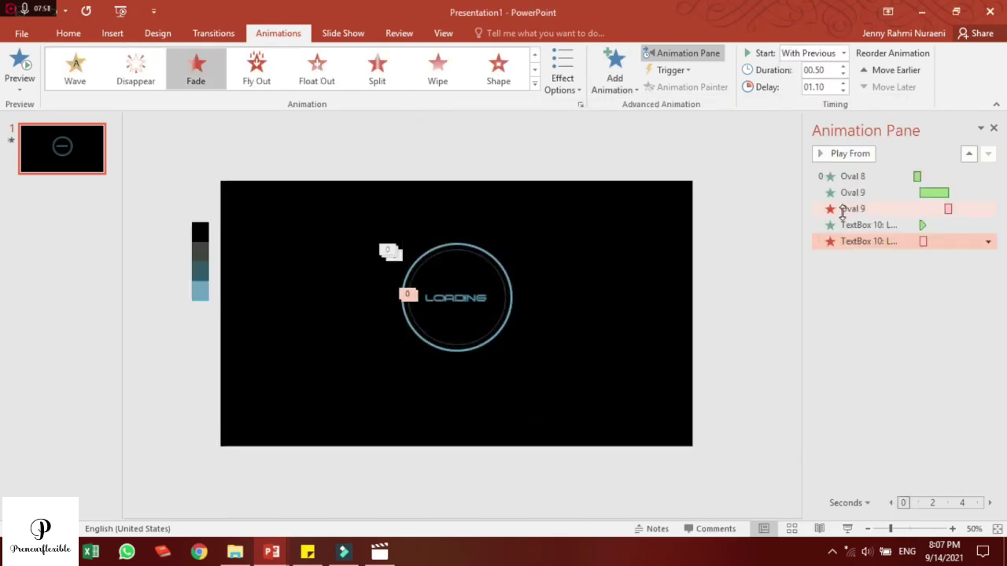
Set the LOADING exit fade's delay to 02.60 seconds
double_click(813, 87)
click(814, 88)
key(BackSpace)
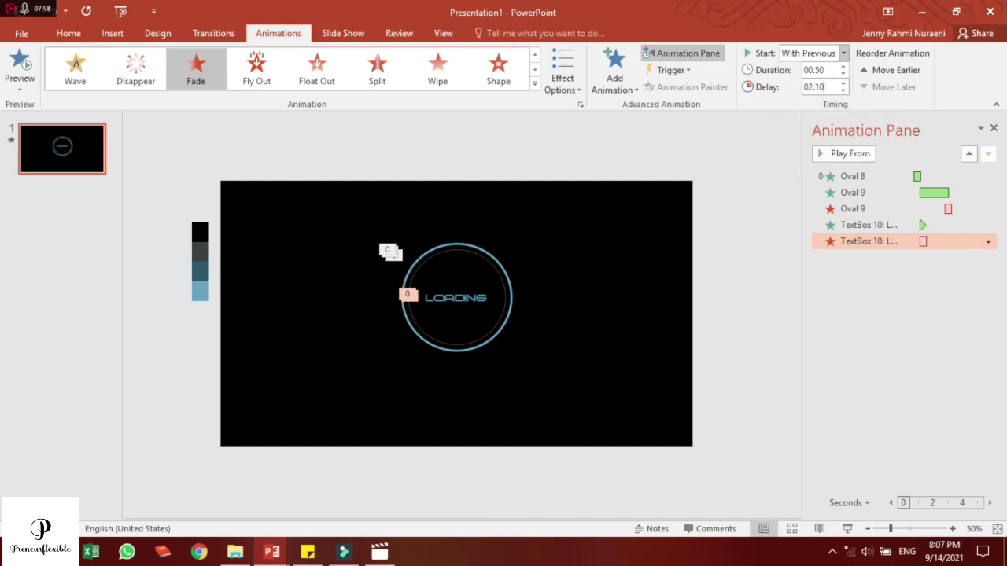
key(Return)
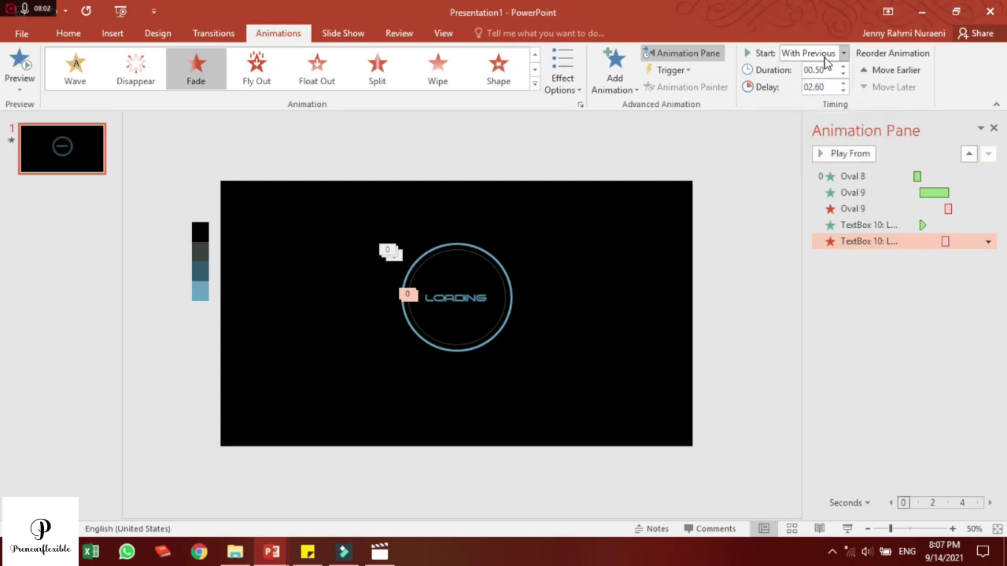
click(925, 288)
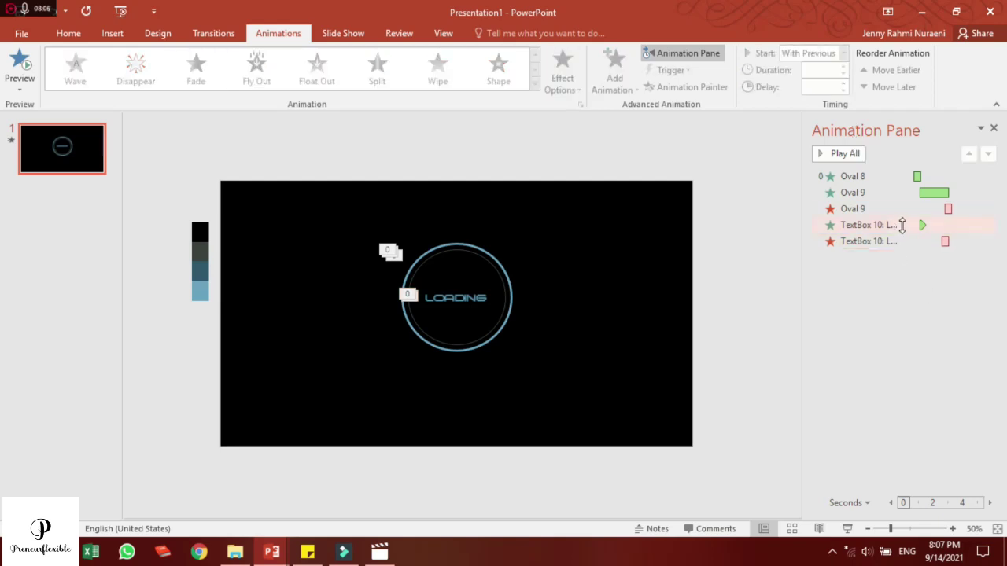
click(902, 225)
click(118, 36)
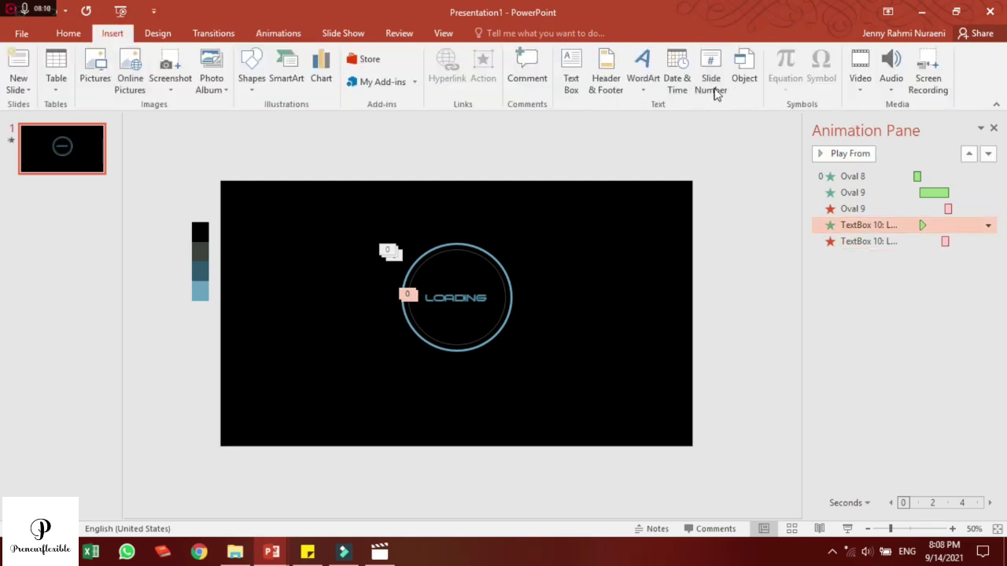
Insert the sound clip from the PC, set to play in background without looping
click(891, 69)
click(904, 103)
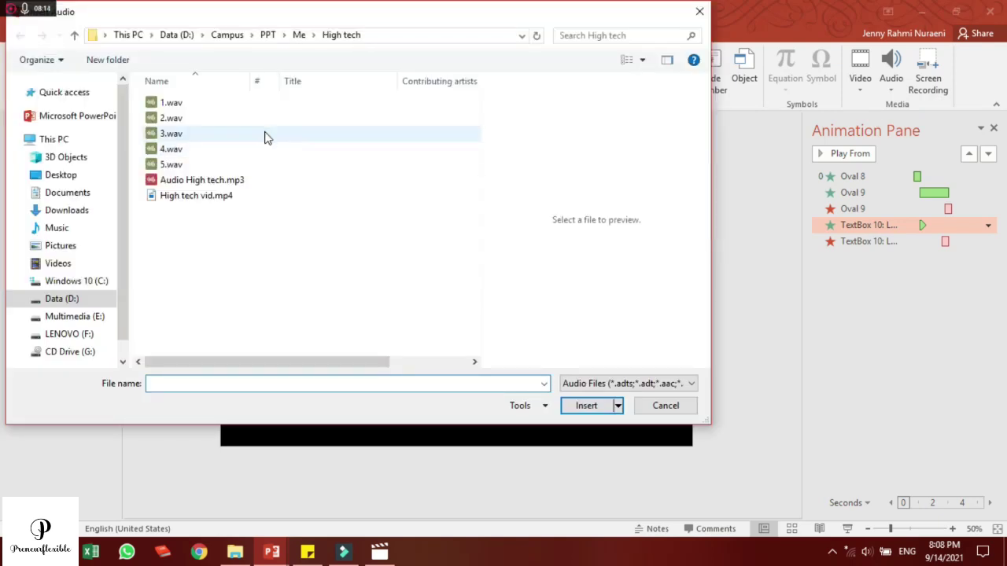
double_click(265, 138)
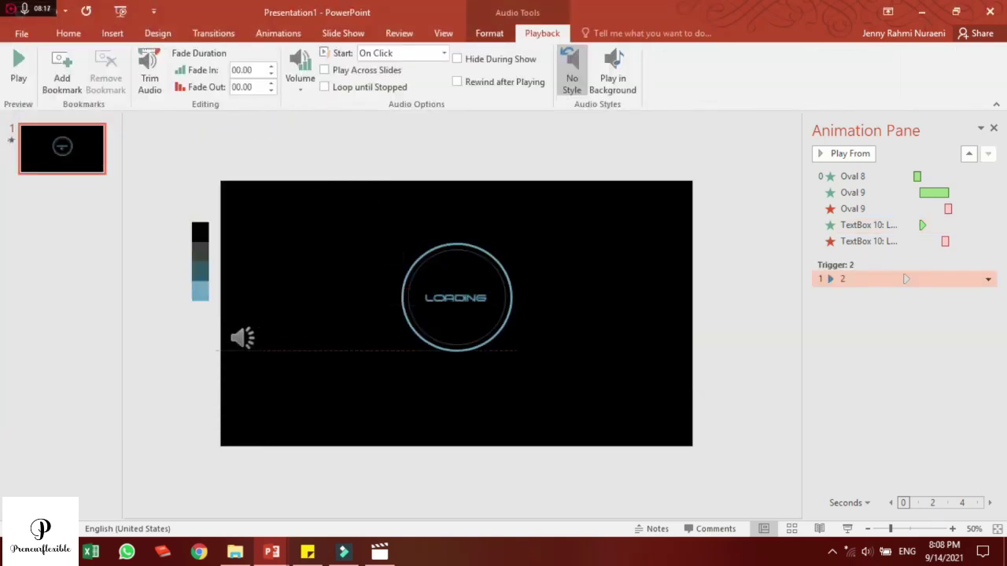
click(613, 71)
click(369, 92)
Move the sound below the LOADING text entrance and set it to start With Previous
drag(874, 176, 874, 248)
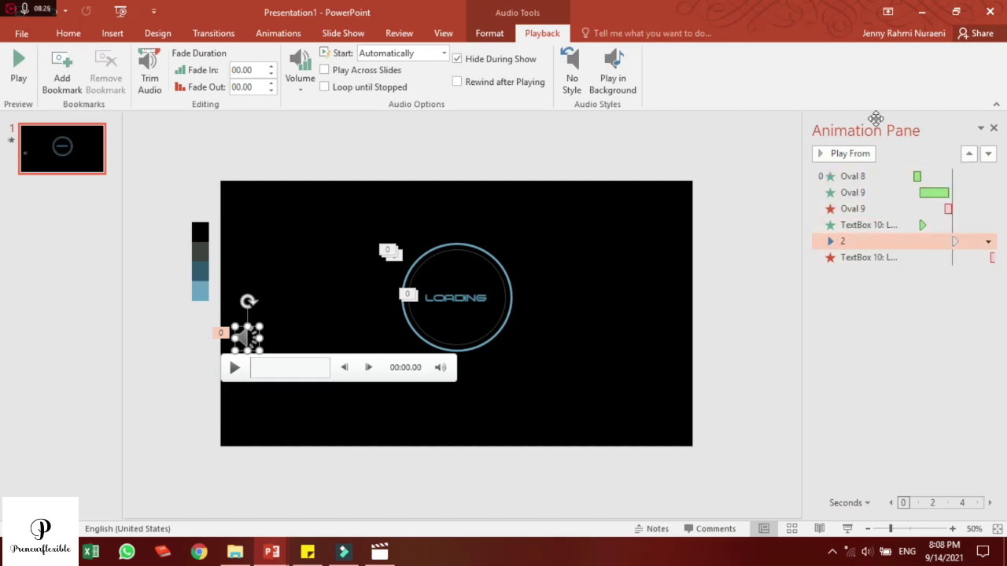
click(278, 33)
click(843, 52)
click(795, 83)
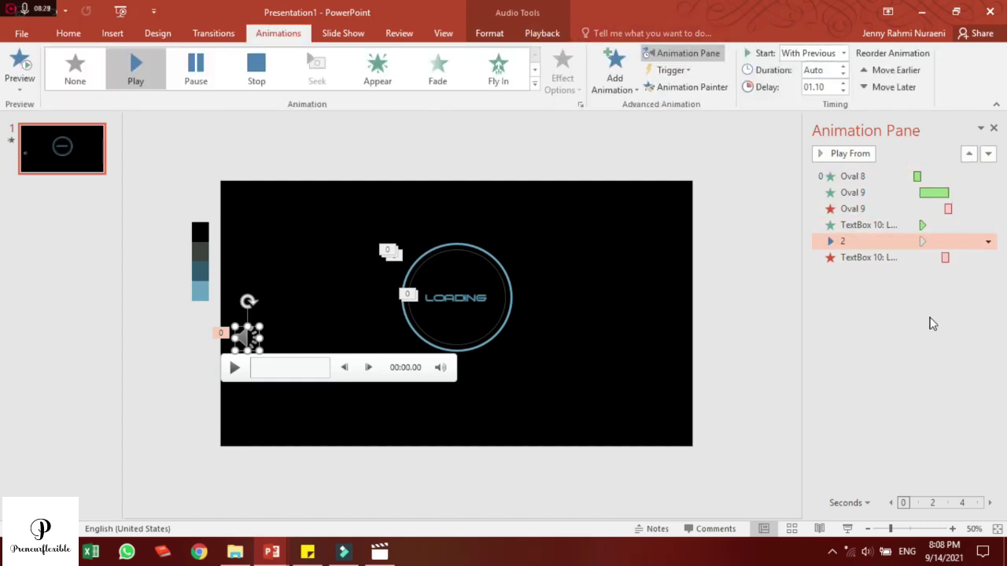
click(909, 257)
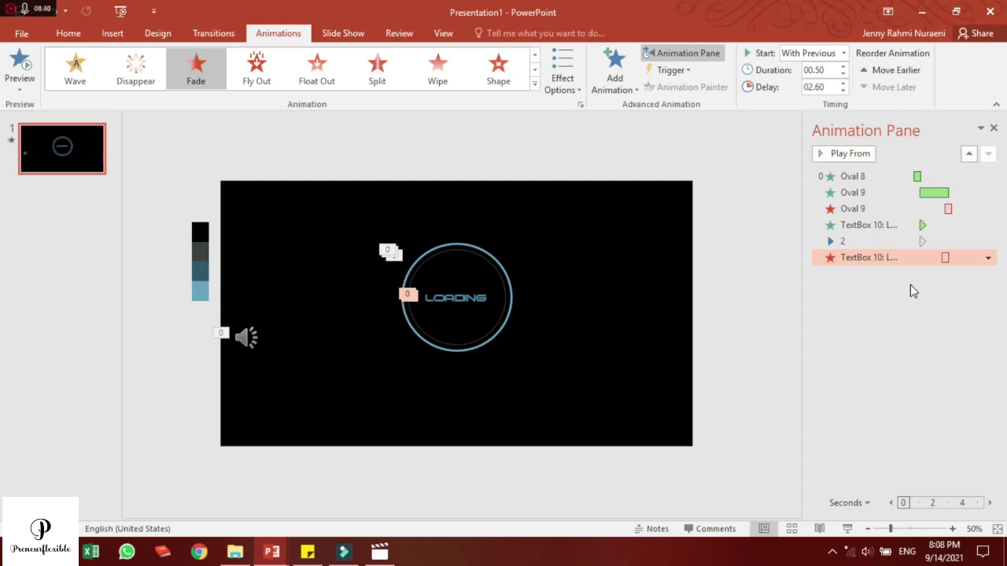
click(113, 33)
Insert the countdown GIF, shrink it to a 0.58-inch square and place it inside the ring
click(94, 71)
double_click(207, 162)
drag(387, 250, 554, 339)
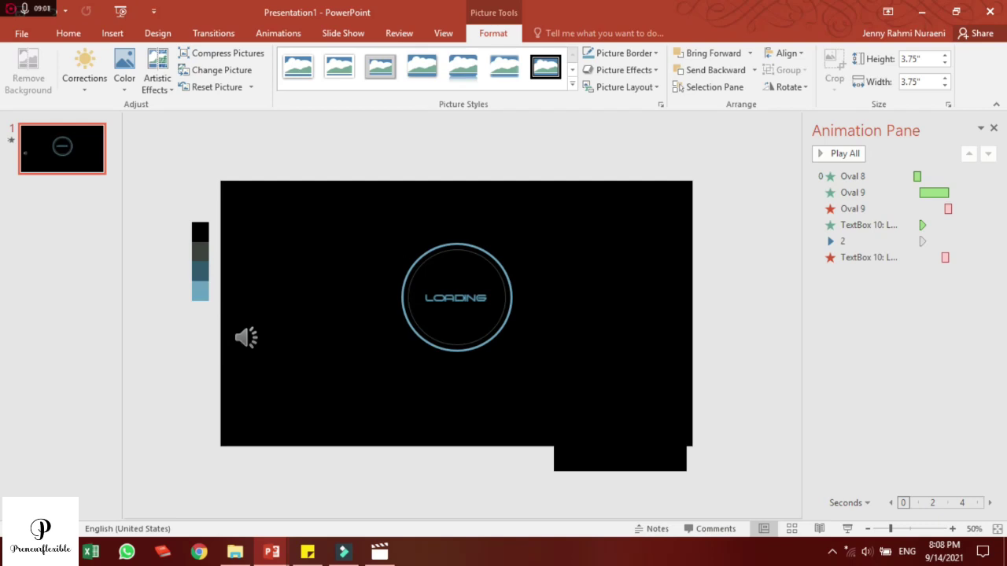
drag(687, 472, 652, 433)
mouse_move(621, 402)
mouse_down()
mouse_move(745, 372)
mouse_move(760, 386)
mouse_up()
key(Delete)
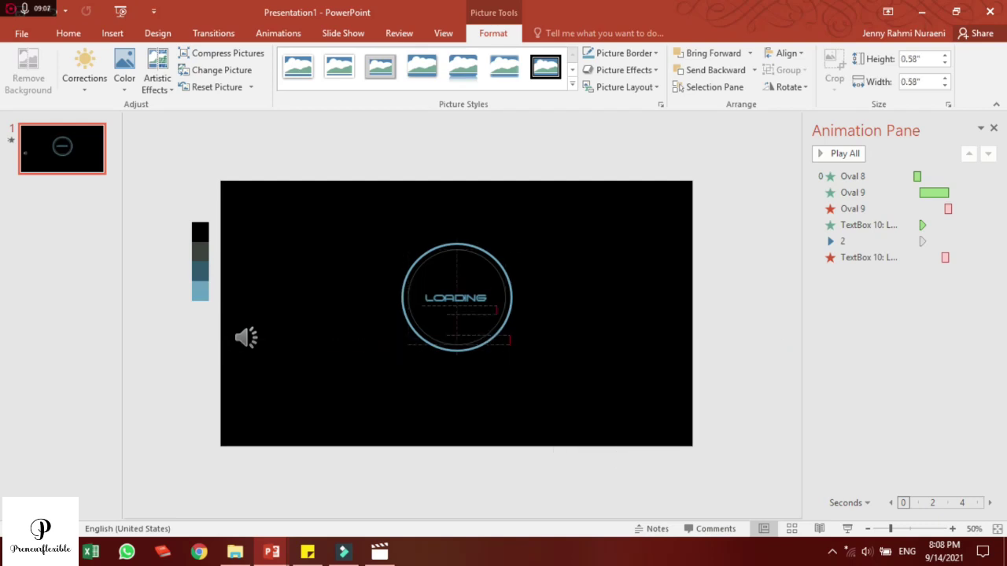
Set the slide background to a solid white fill via Format Background
right_click(75, 141)
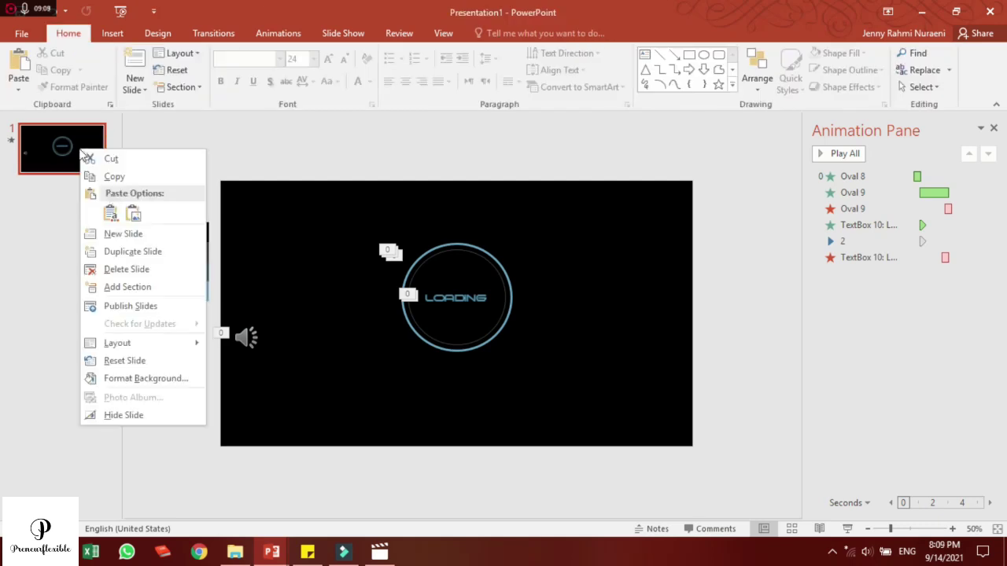
click(157, 377)
click(761, 299)
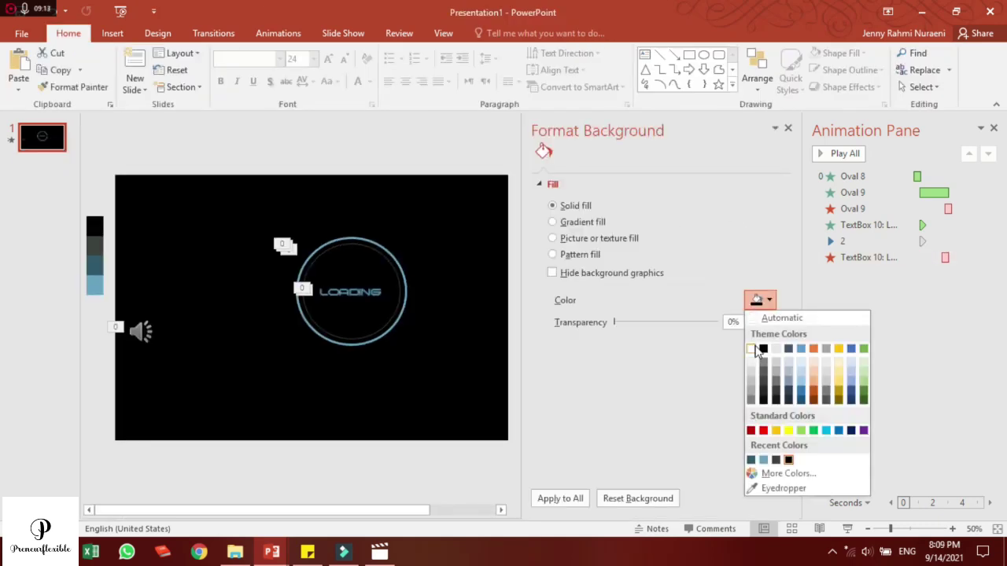
click(758, 347)
click(350, 315)
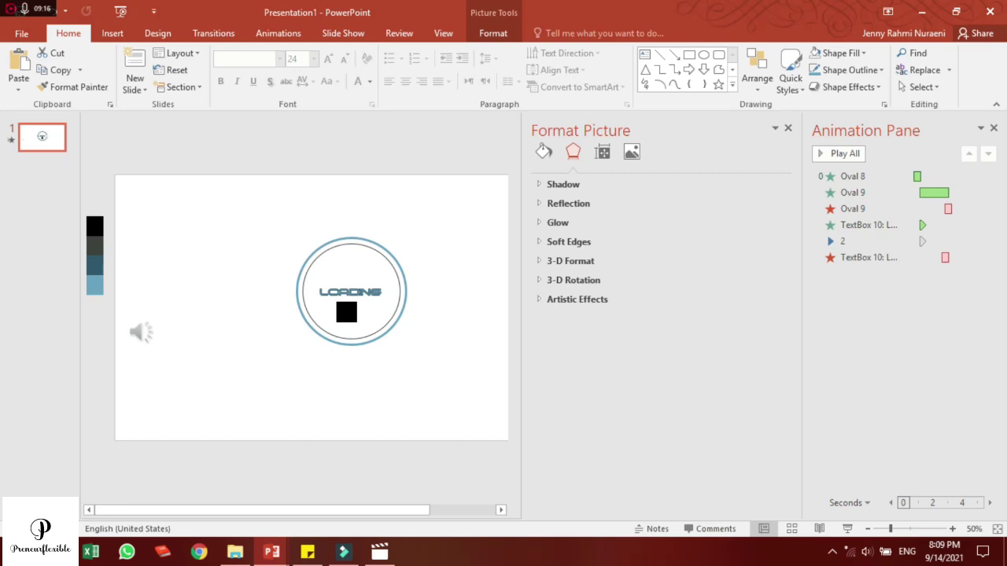
click(429, 325)
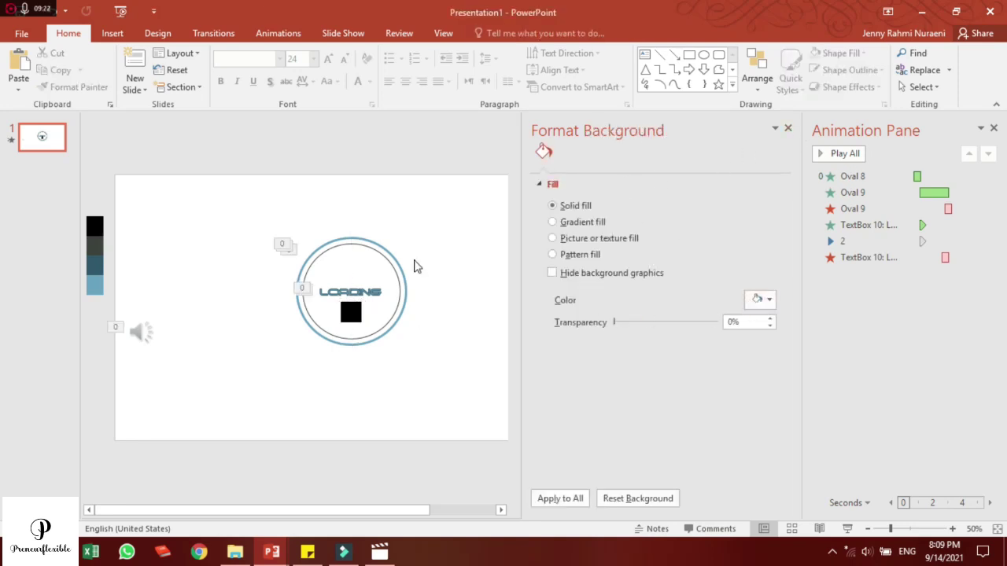
click(113, 33)
click(251, 79)
Draw a small rectangle near the top with black fill and no outline
click(198, 194)
drag(243, 189, 288, 211)
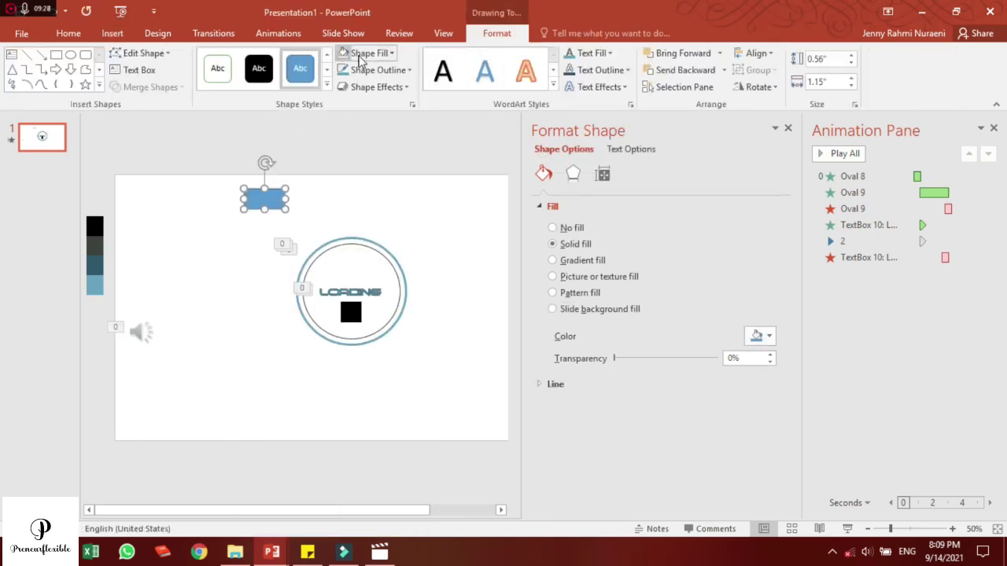
click(367, 53)
click(380, 198)
click(378, 70)
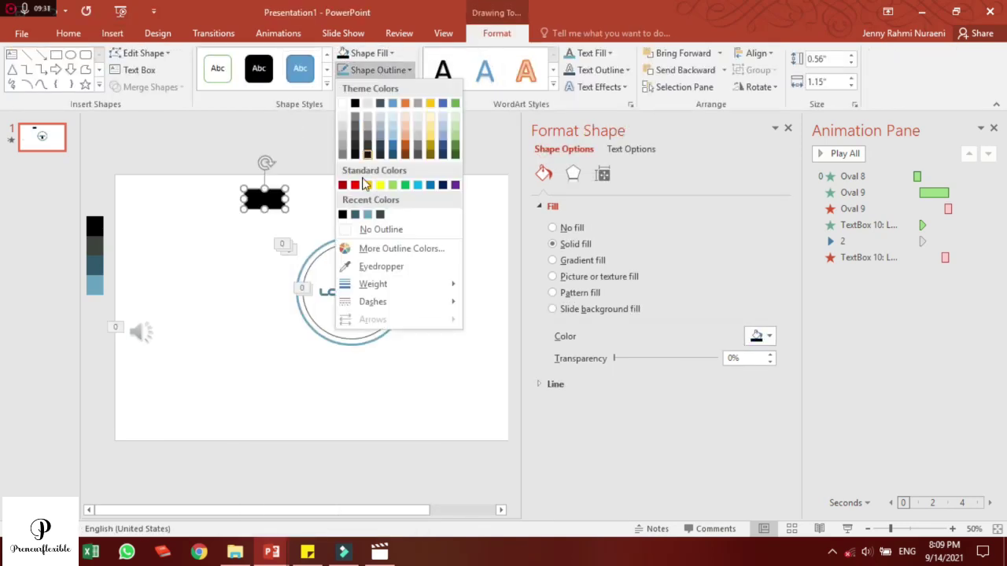
click(363, 230)
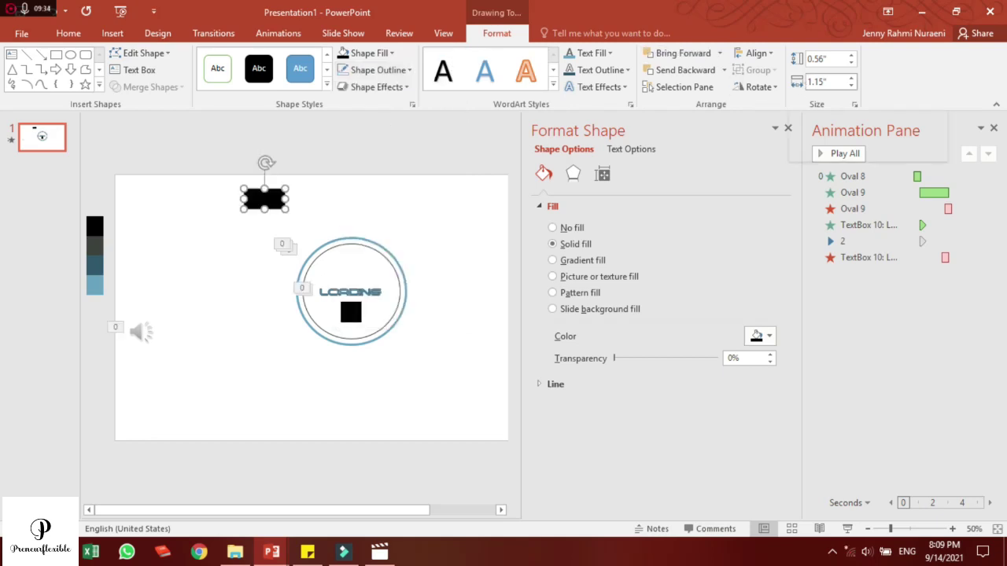
Try a 0.09-inch width for the rectangle, then undo the size change
double_click(819, 59)
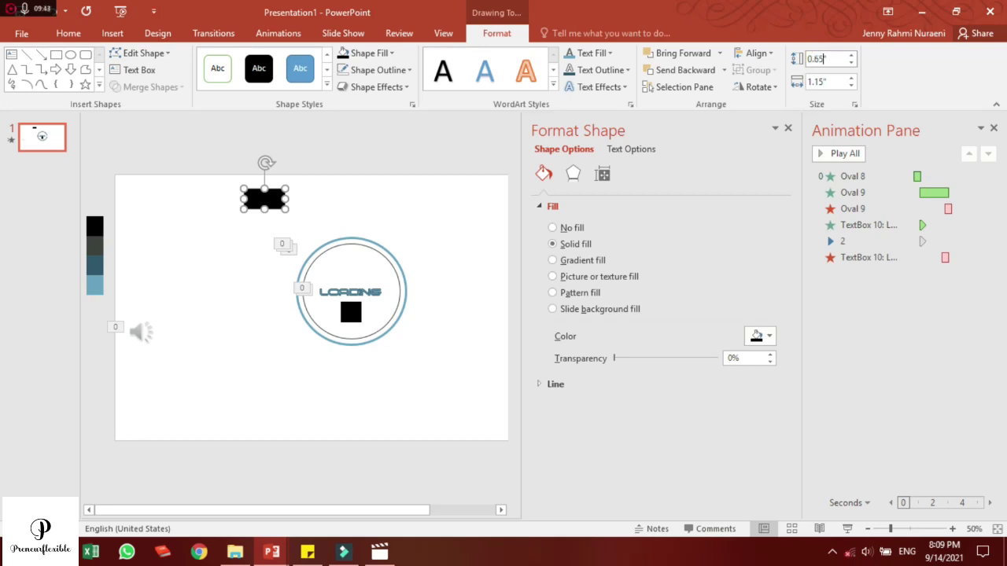
double_click(825, 82)
click(809, 81)
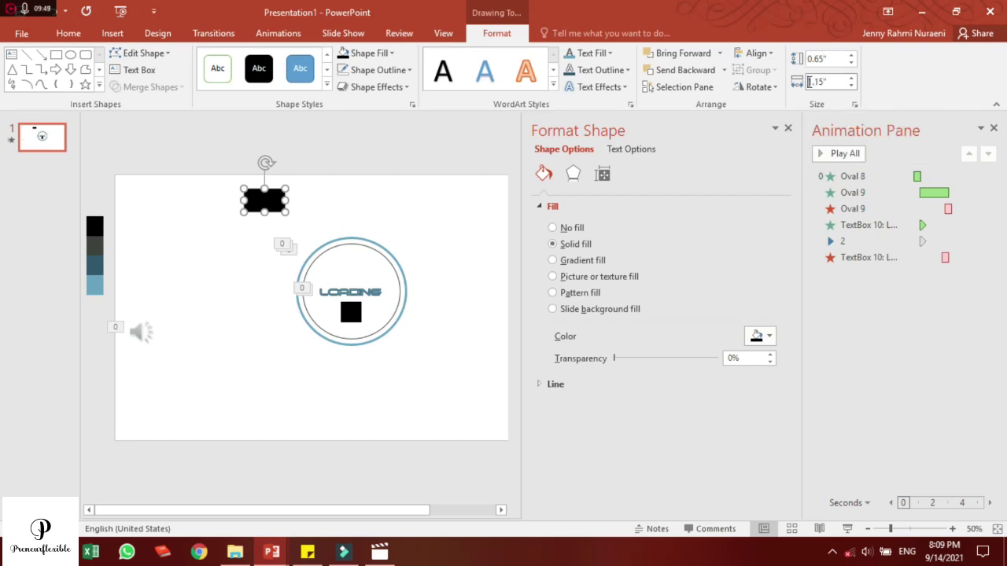
text(0)
text(9)
key(Return)
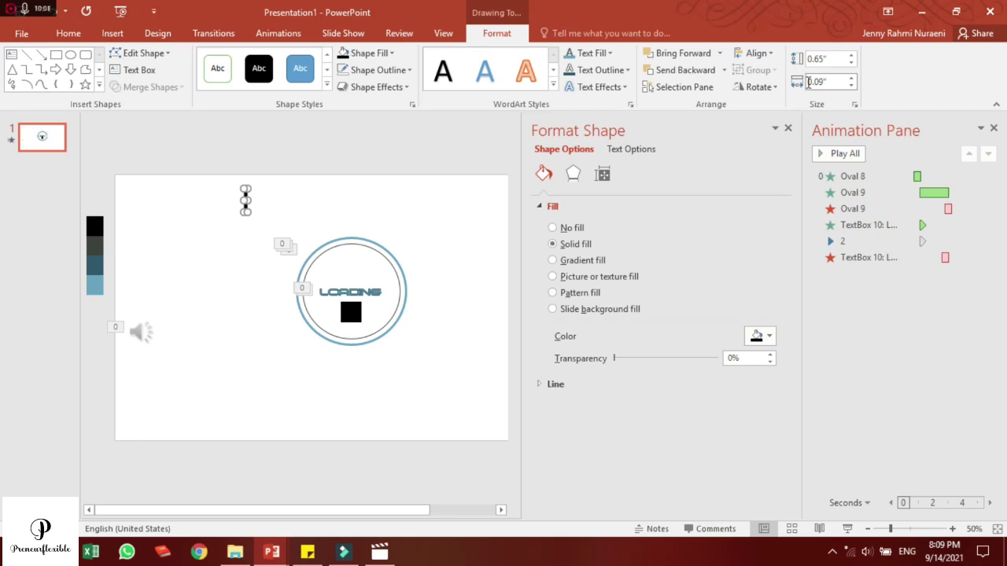
key(ctrl+z)
key(ctrl+z)
Move the black rectangle below the ring and select the GIF picture inside the ring
drag(264, 199, 351, 310)
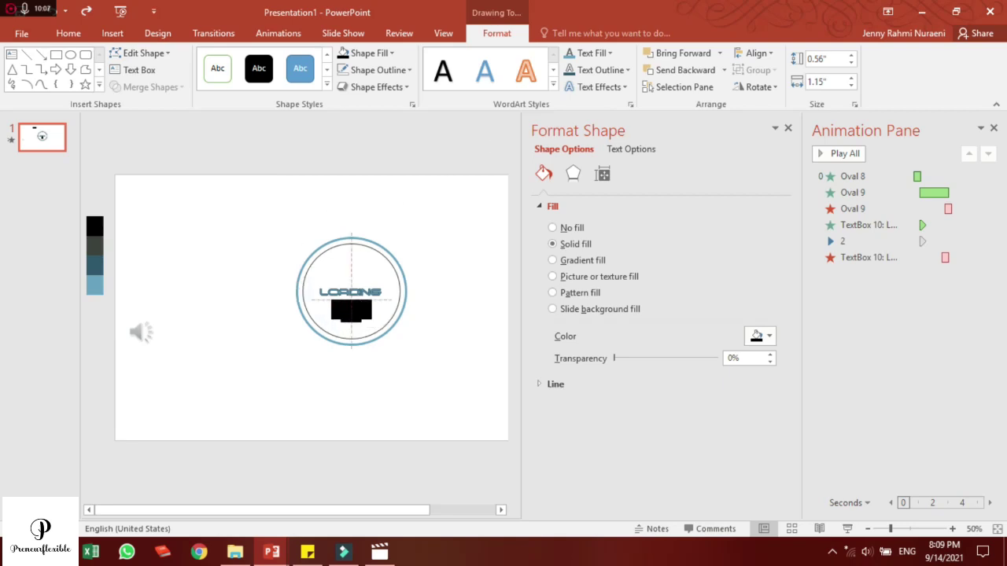
drag(351, 310, 351, 312)
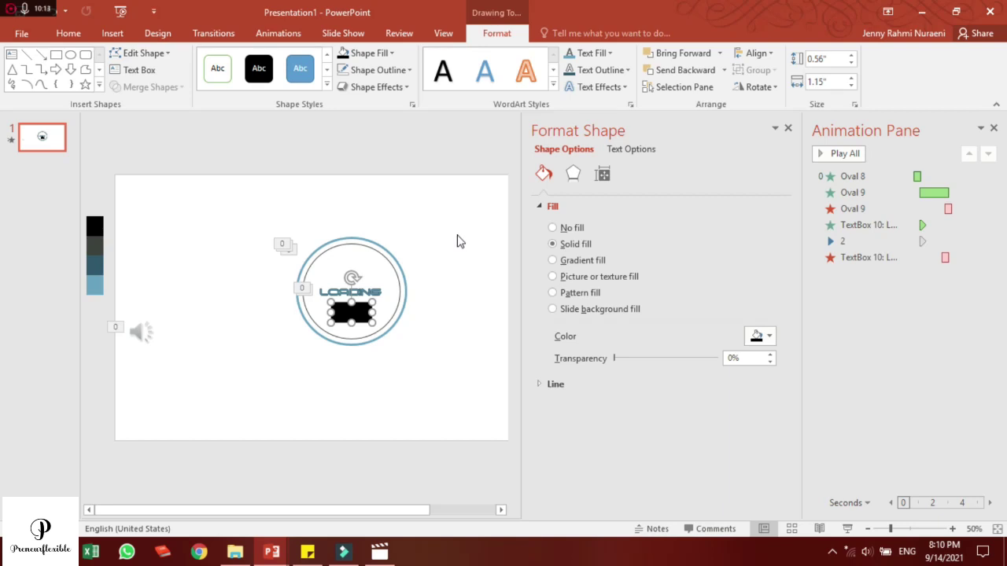
click(787, 129)
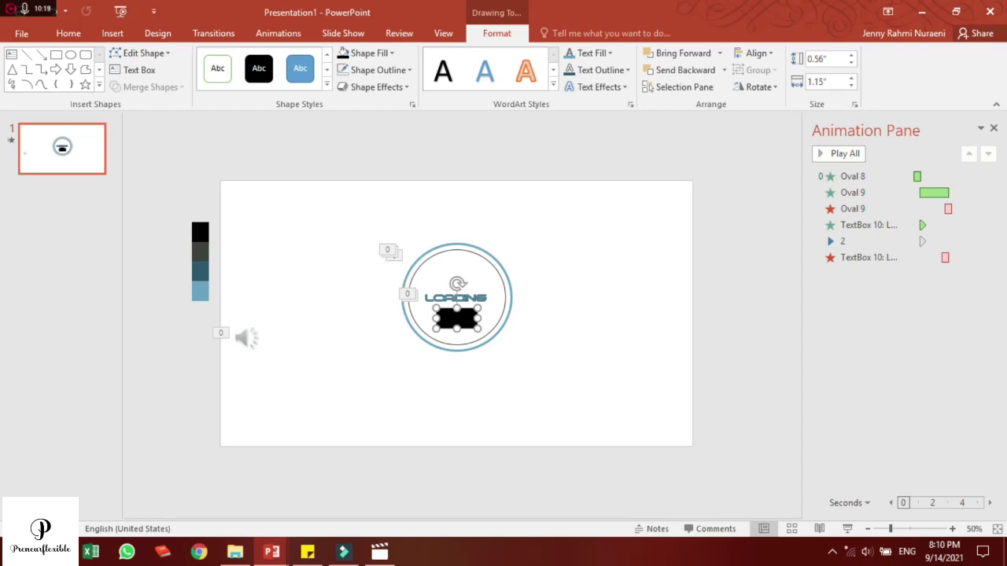
drag(456, 318, 456, 372)
click(456, 318)
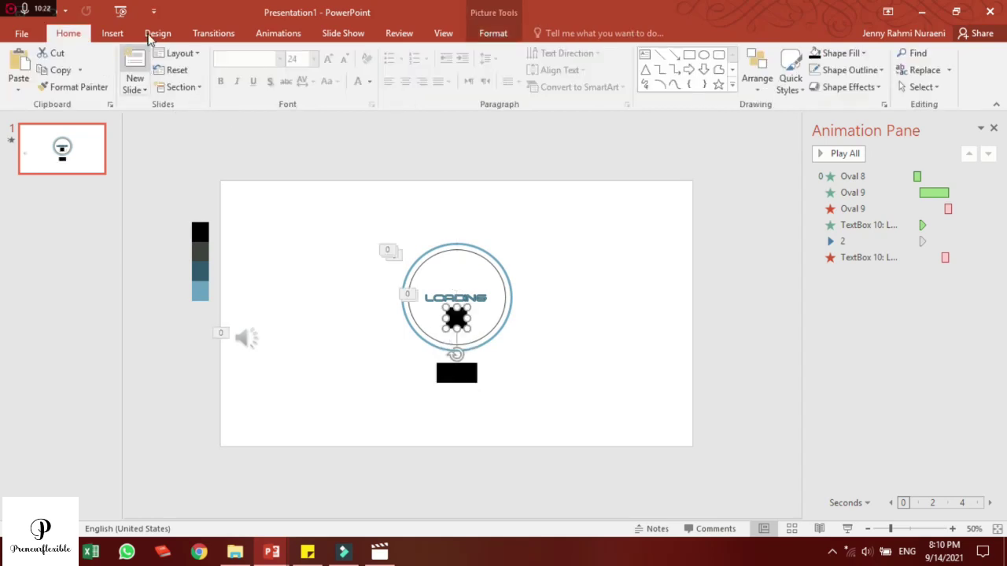
click(114, 34)
click(278, 33)
Give Picture 12 a Fade entrance starting With Previous, lengthen its duration and edit its delay
click(211, 74)
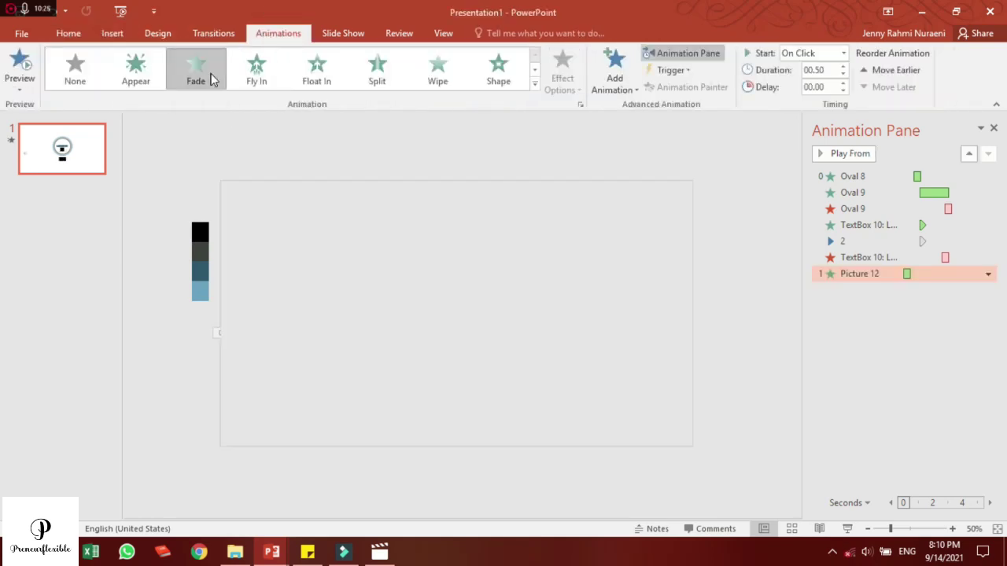
click(844, 53)
click(813, 80)
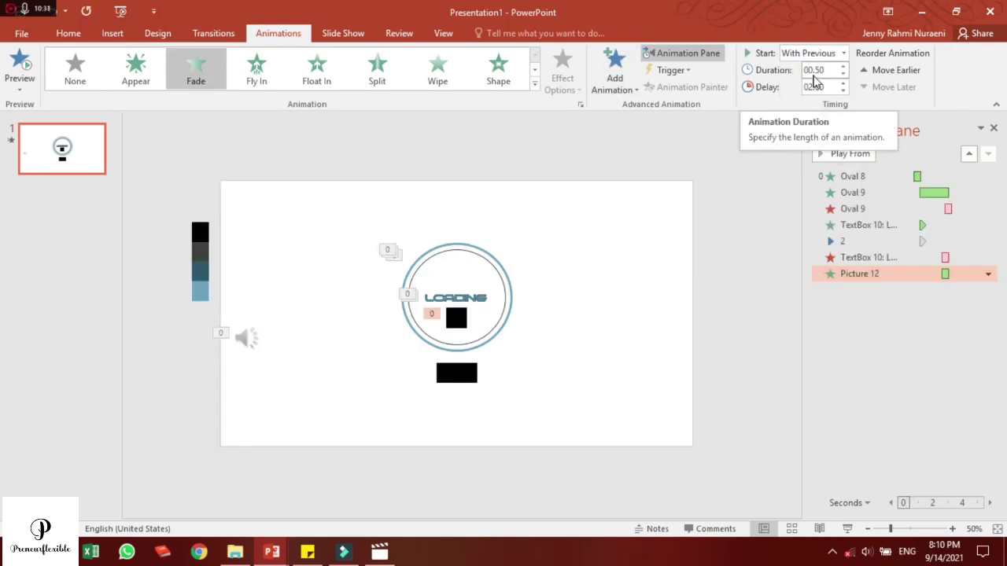
double_click(842, 69)
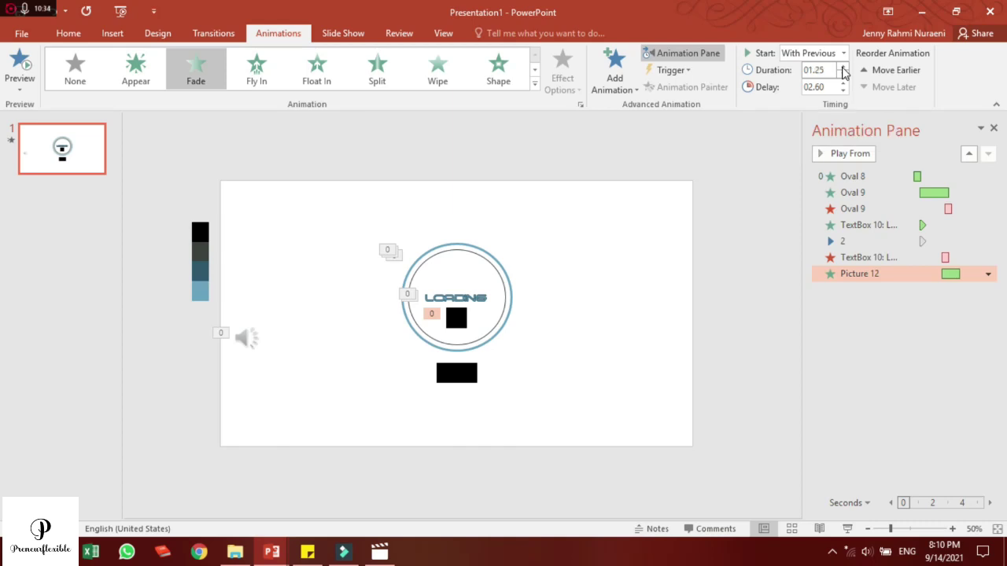
double_click(809, 89)
click(814, 85)
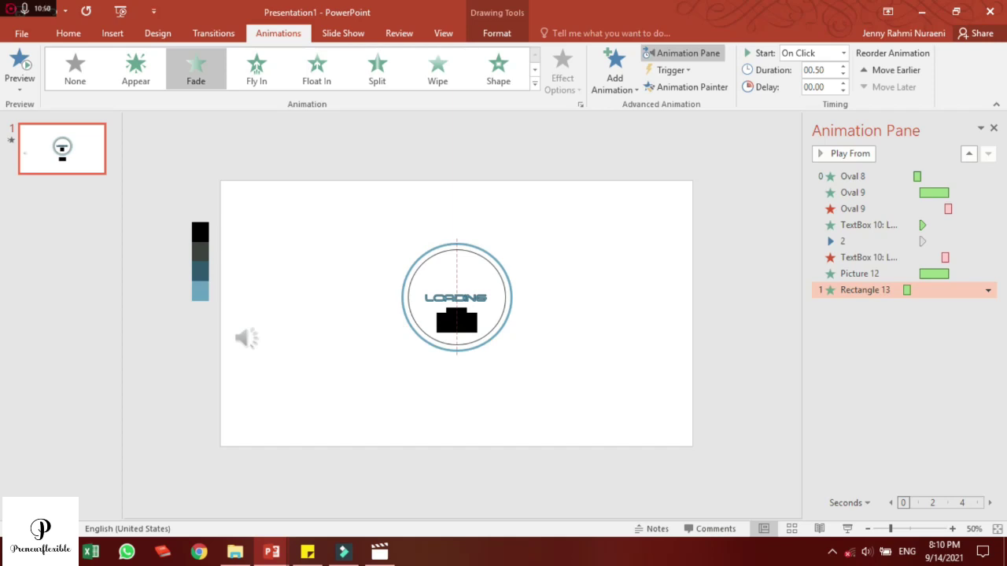
Raise the rectangle fade's delay to 2 seconds and review its effect options unchanged
click(843, 83)
click(843, 84)
click(842, 83)
click(842, 83)
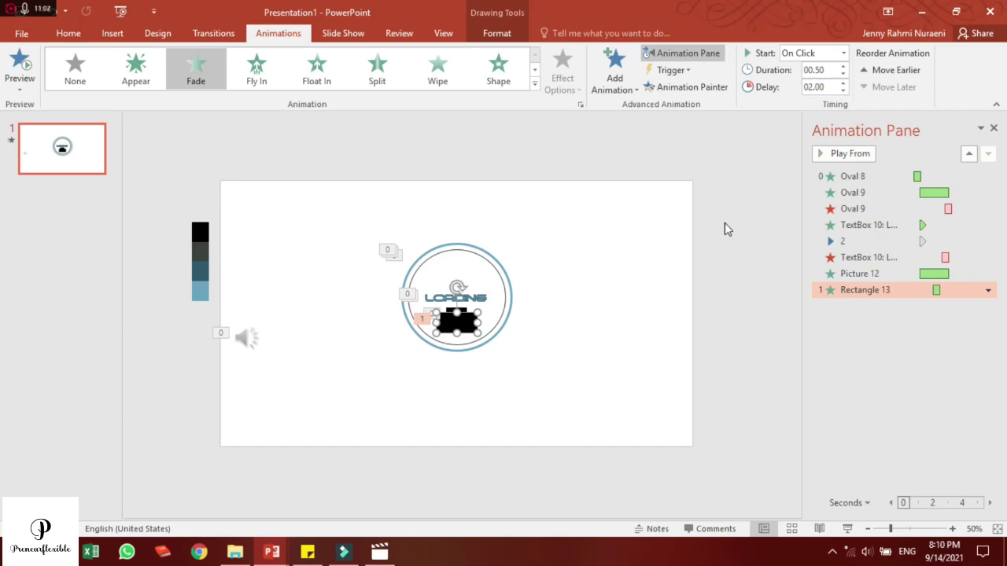
click(988, 290)
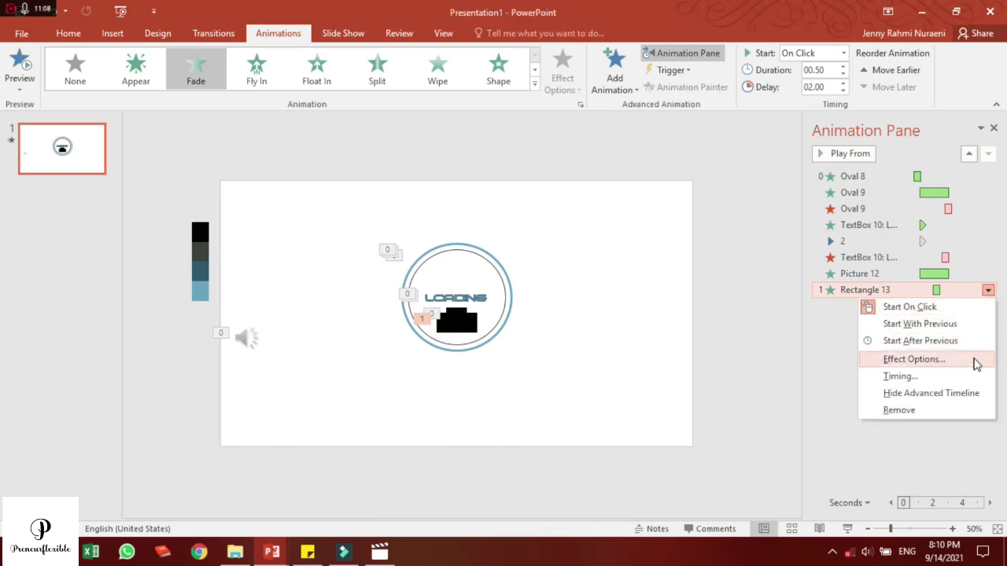
click(913, 359)
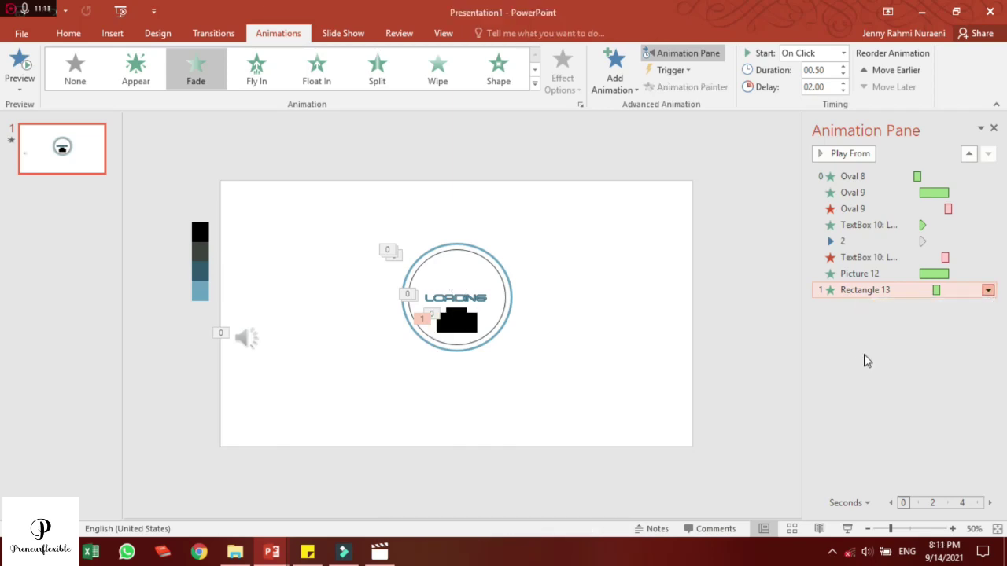
click(485, 257)
Make the rectangle's fade start With Previous and increase its delay further
click(844, 53)
click(814, 83)
click(842, 91)
click(842, 83)
click(843, 84)
click(843, 83)
click(718, 333)
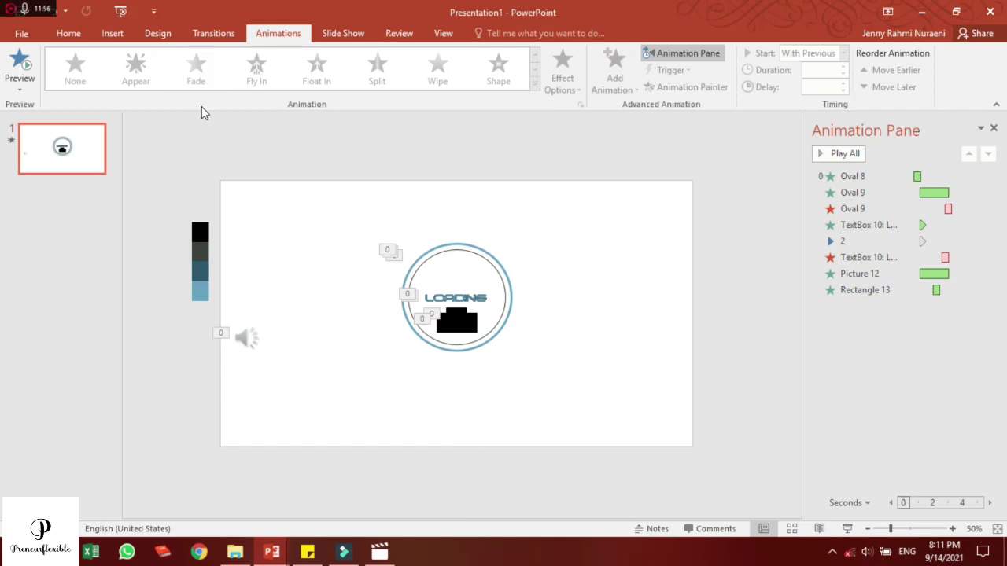
Insert the 3.wav sound from the PC and adjust its background, cross-slide and loop playback options
click(110, 33)
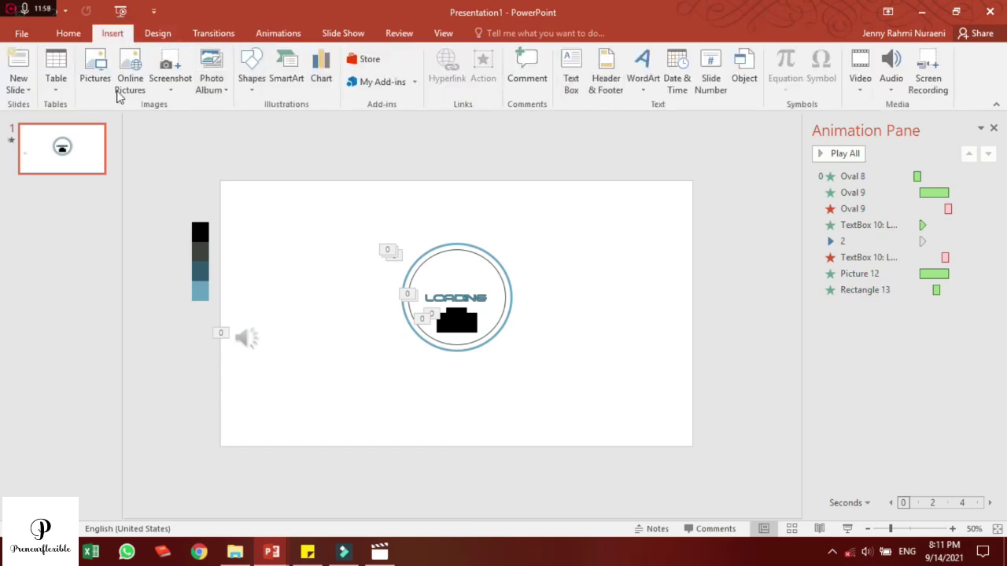
click(902, 72)
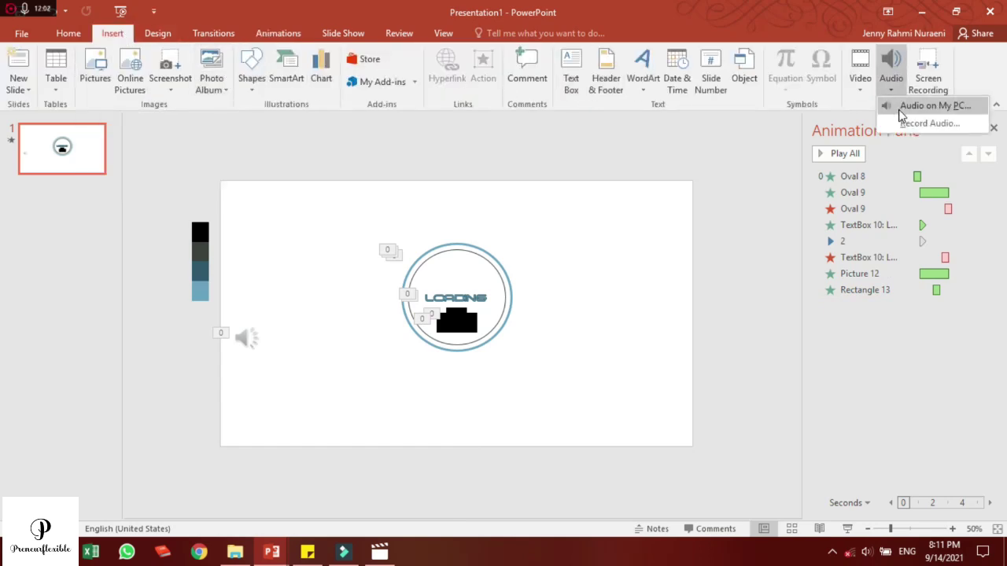
click(899, 105)
click(217, 140)
key(Return)
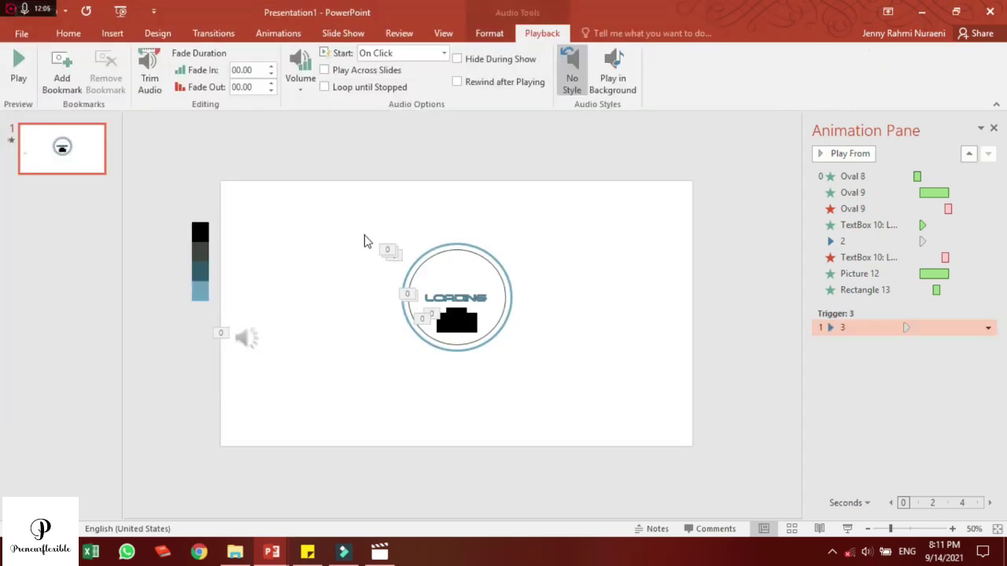
click(636, 77)
click(364, 72)
click(361, 87)
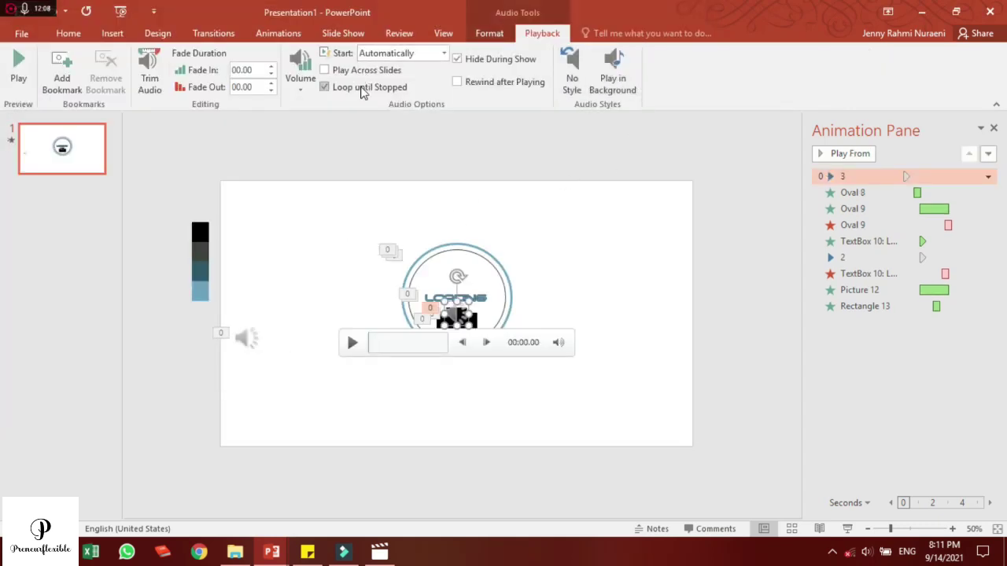
Set the 3.wav sound's delay to 01.30, move its speaker to lower left, and preview all animations
click(253, 41)
click(812, 88)
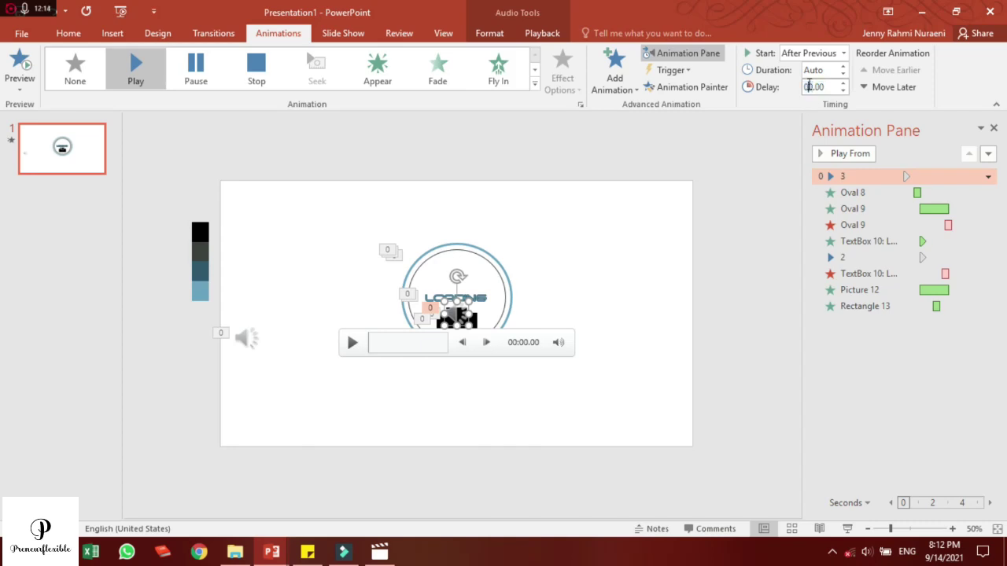
text(3)
mouse_move(456, 313)
mouse_down()
mouse_move(688, 307)
mouse_move(175, 371)
mouse_up()
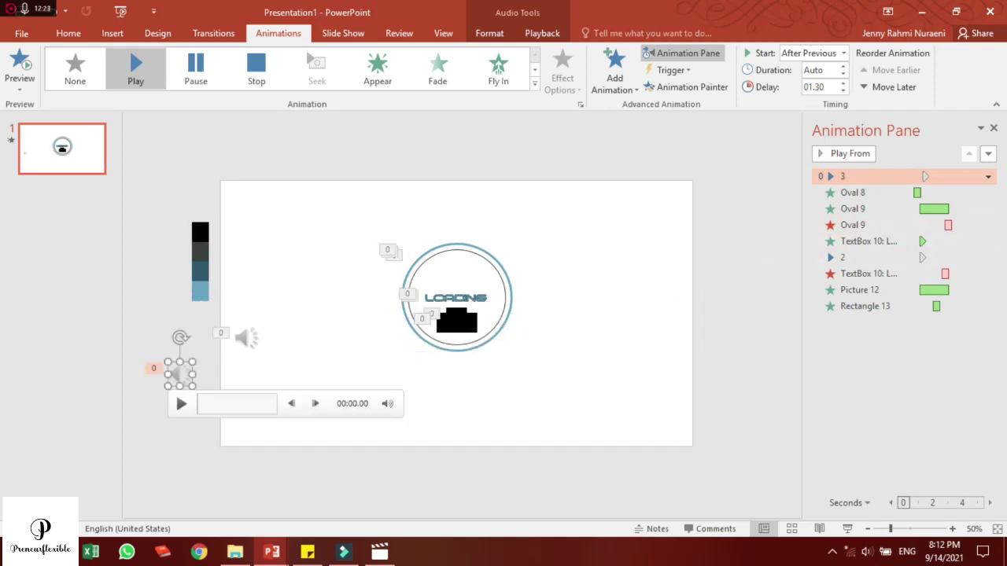
drag(247, 336, 191, 338)
click(694, 445)
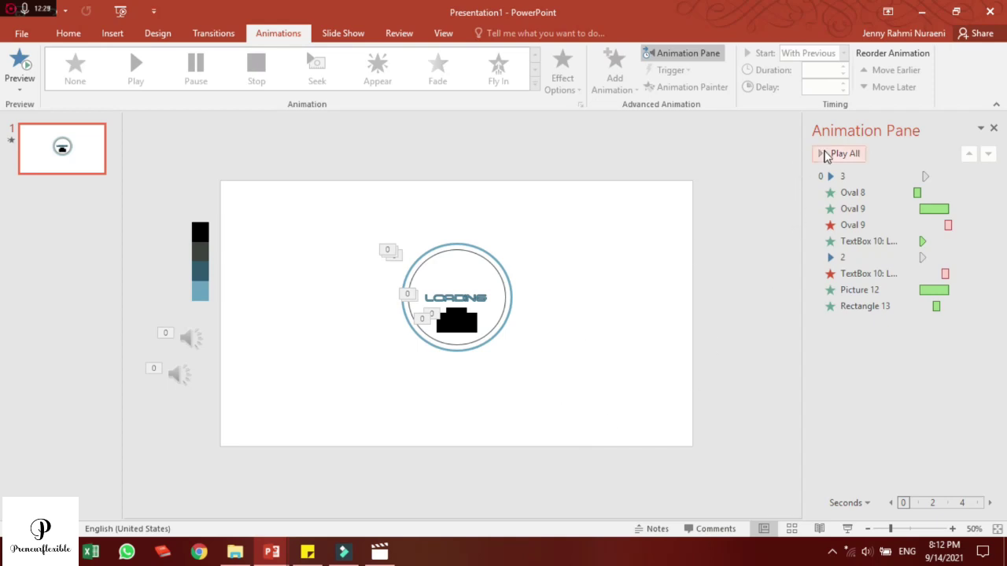
click(824, 154)
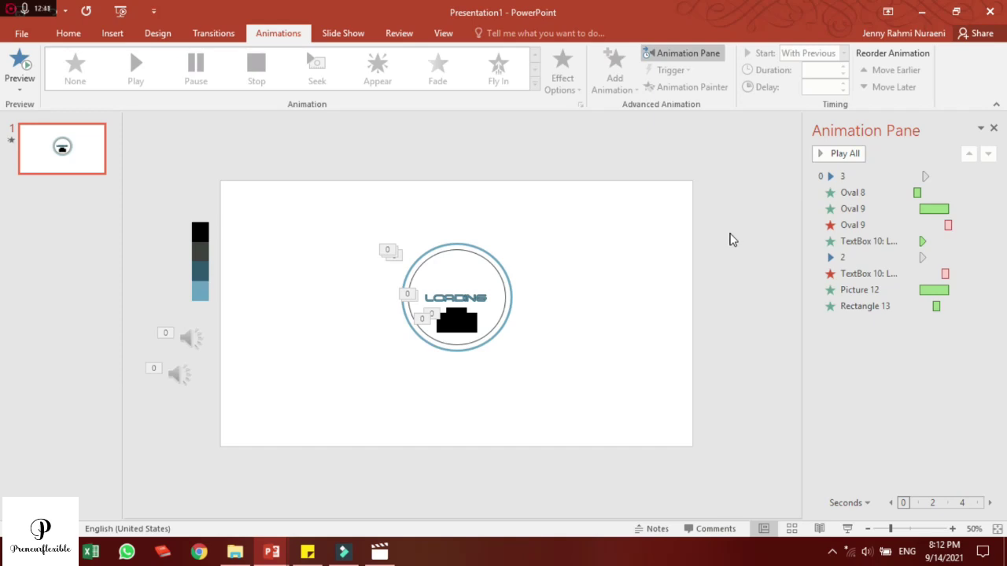
Duplicate the ring circle with Ctrl+D and give the copy a dark grey outline
click(508, 277)
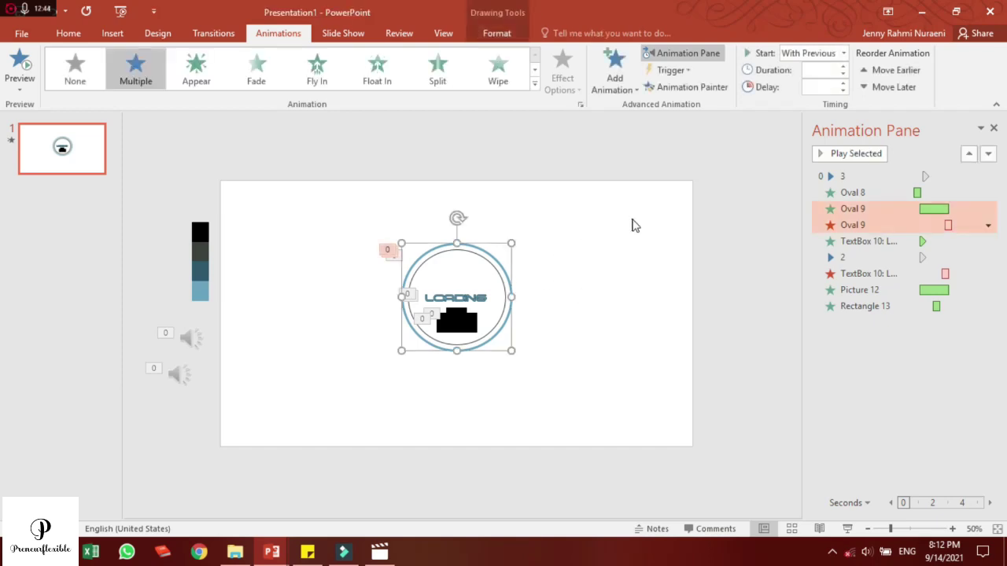
key(ctrl+d)
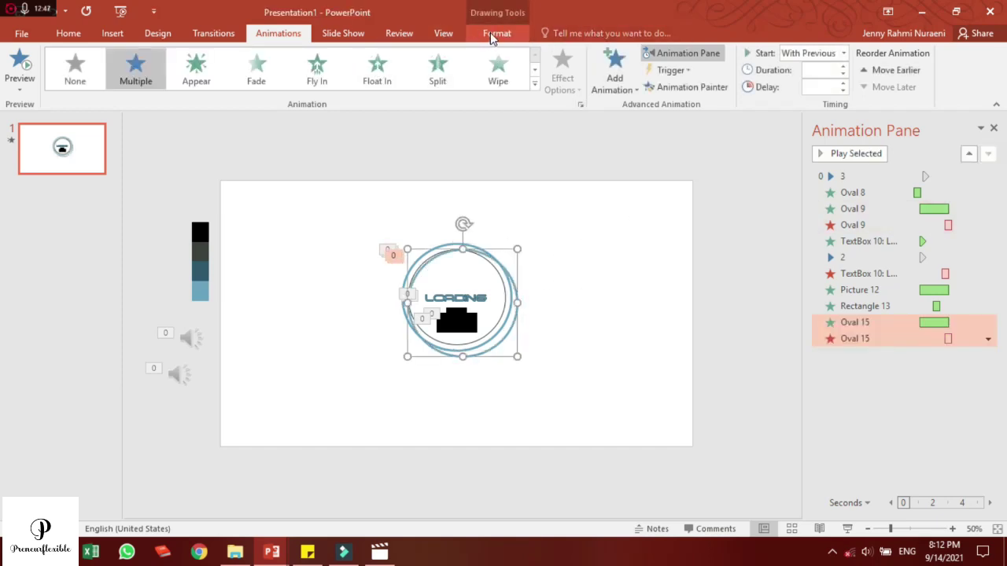
click(490, 35)
click(391, 70)
click(377, 215)
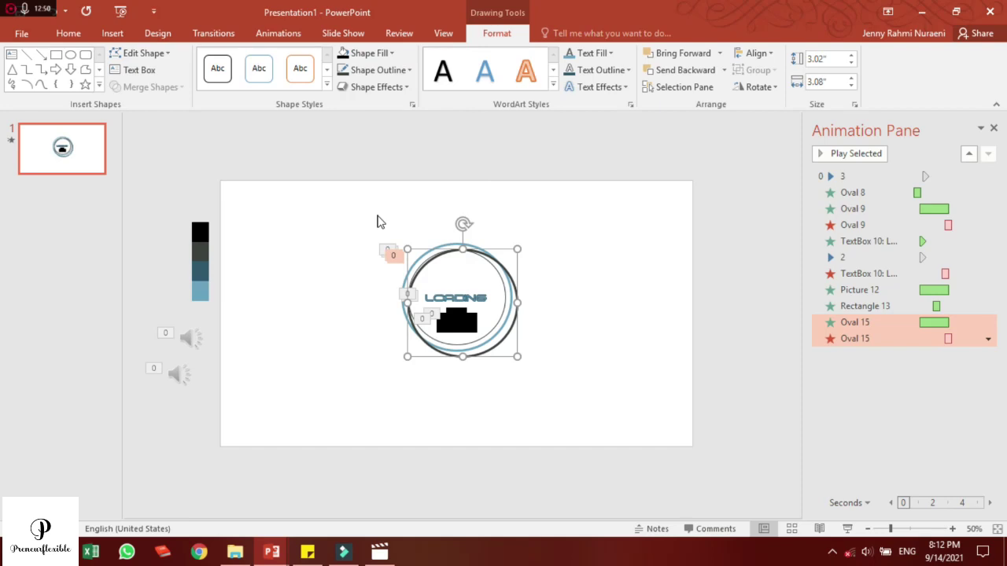
click(378, 70)
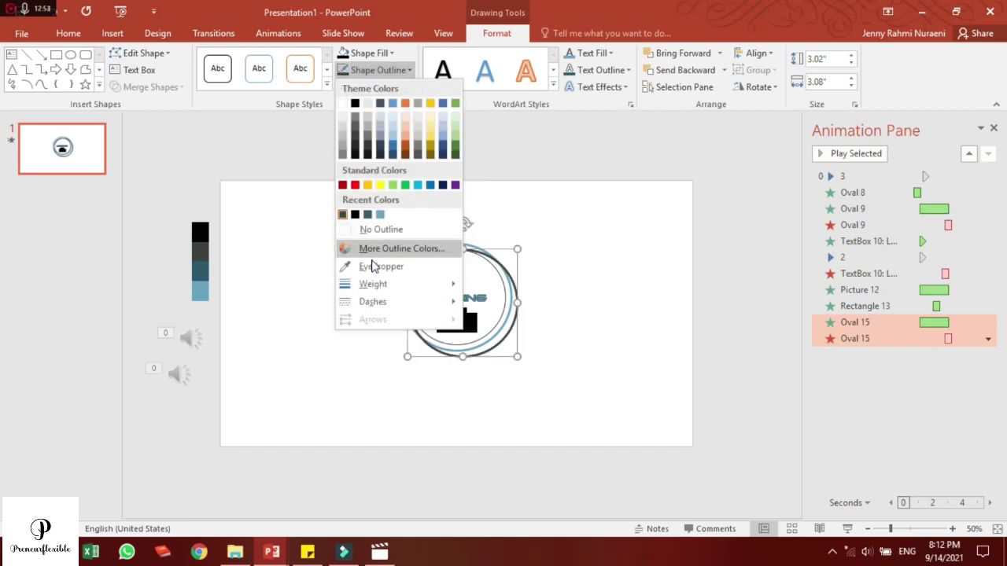
click(374, 268)
click(208, 255)
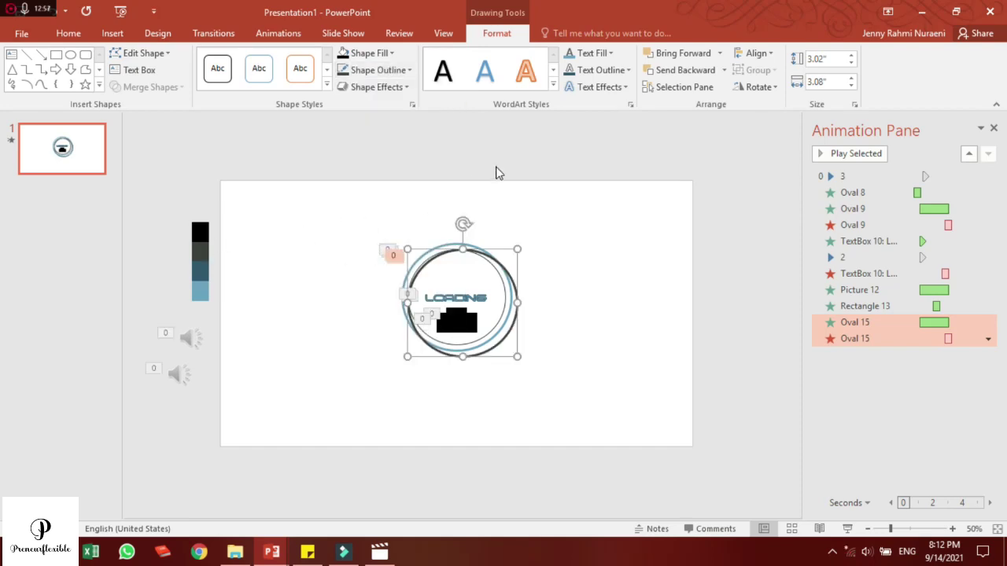
Size the copy to 3.39 by 3.43 inches and centre it over the existing rings
click(816, 59)
key(BackSpace)
text(9)
key(Return)
double_click(816, 82)
text(3.43)
key(Return)
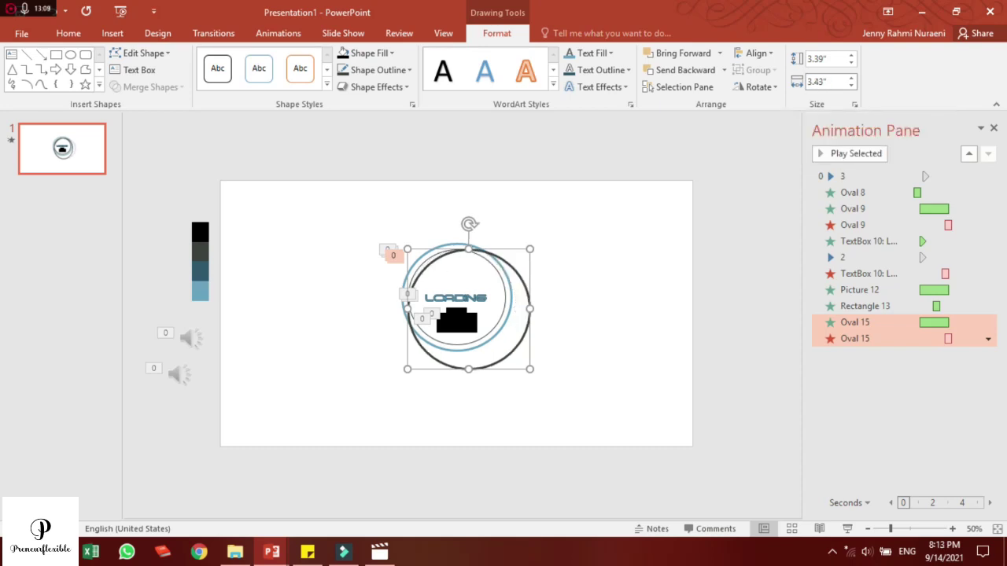
drag(521, 275, 510, 264)
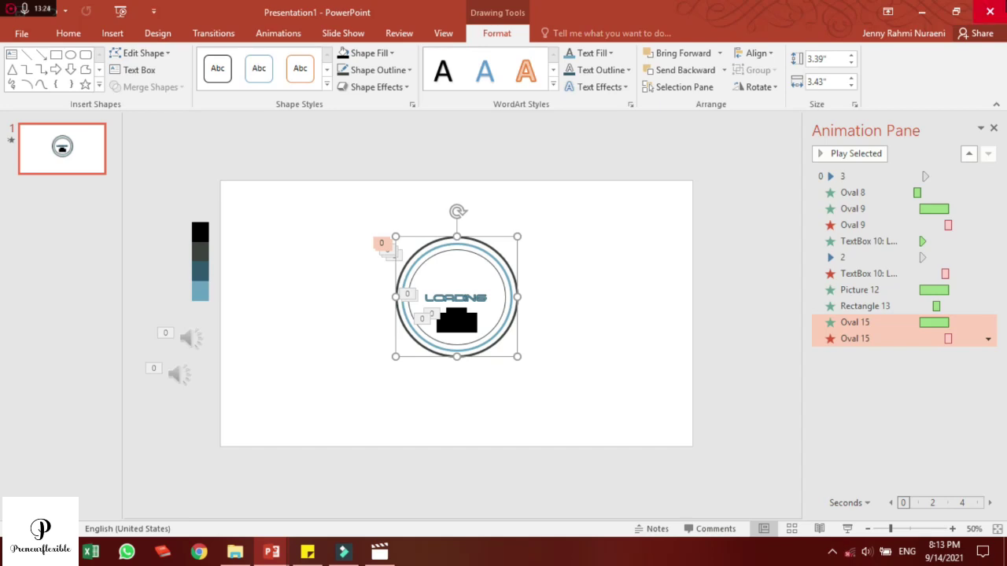
click(278, 33)
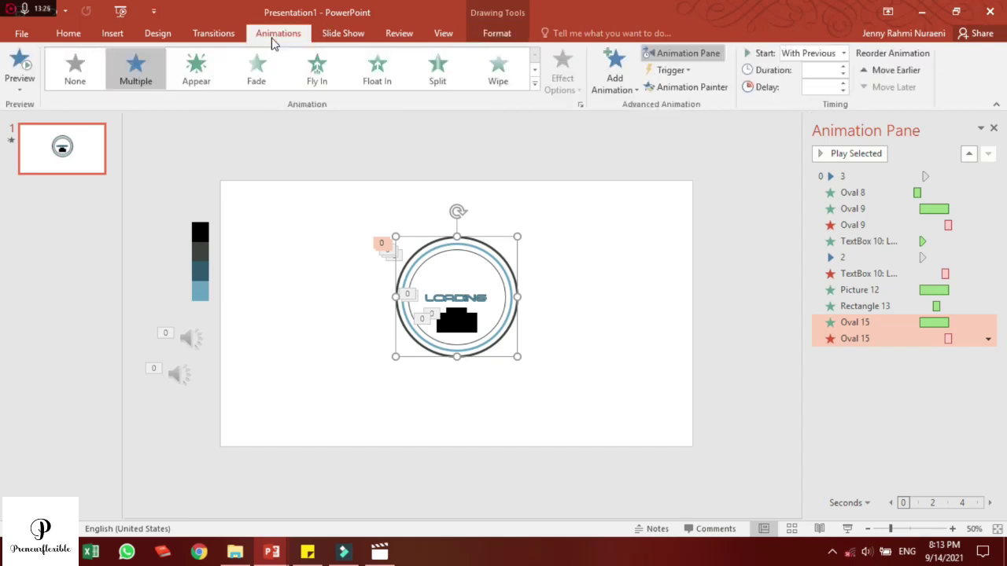
Give the outer ring a Wheel entrance with a 00.50 duration
click(534, 69)
click(159, 72)
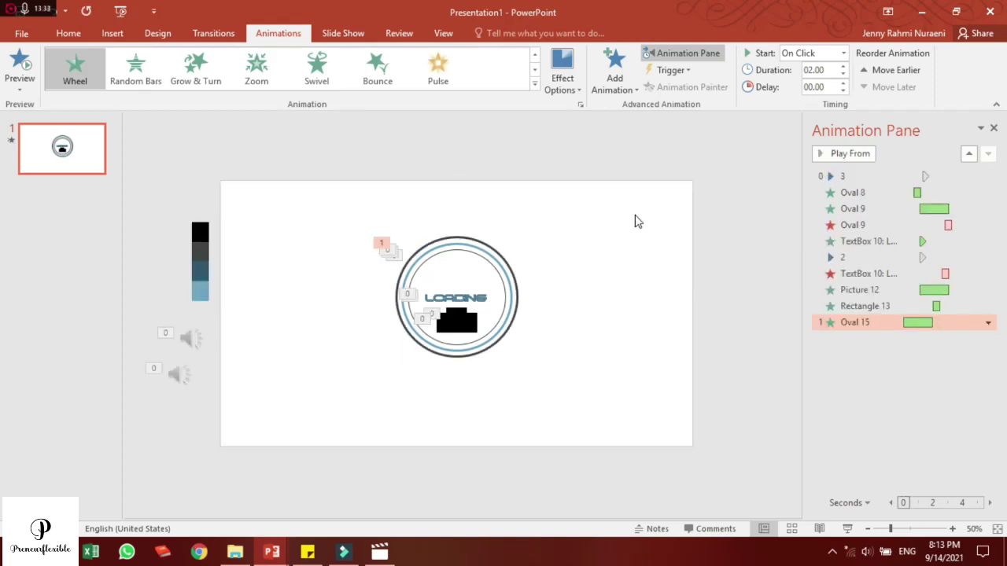
click(842, 73)
click(842, 74)
click(842, 74)
click(843, 74)
click(842, 74)
click(842, 74)
Make the Wheel start With Previous after a 02.80 delay
click(812, 87)
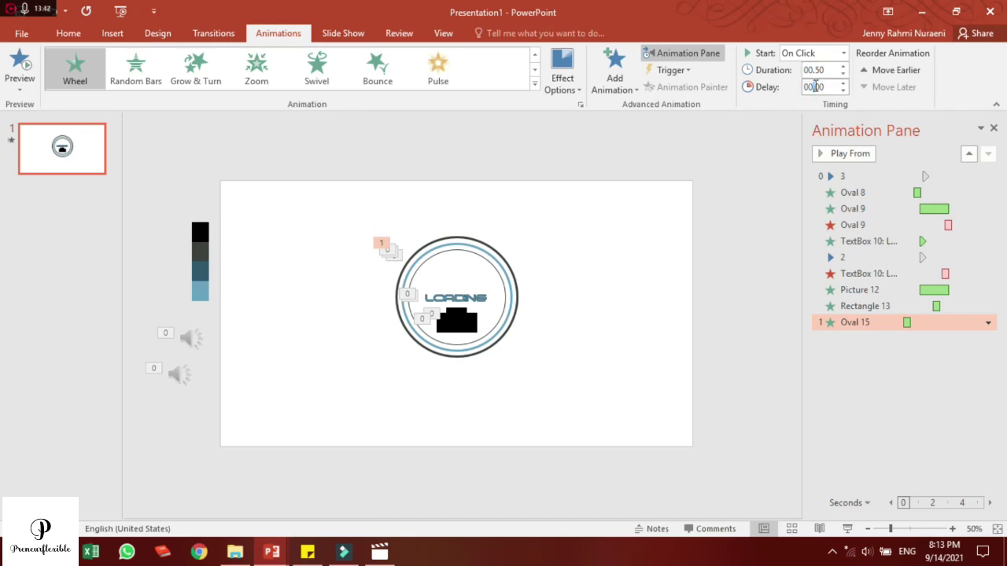
text(02.8)
key(Return)
click(832, 51)
click(809, 82)
double_click(818, 87)
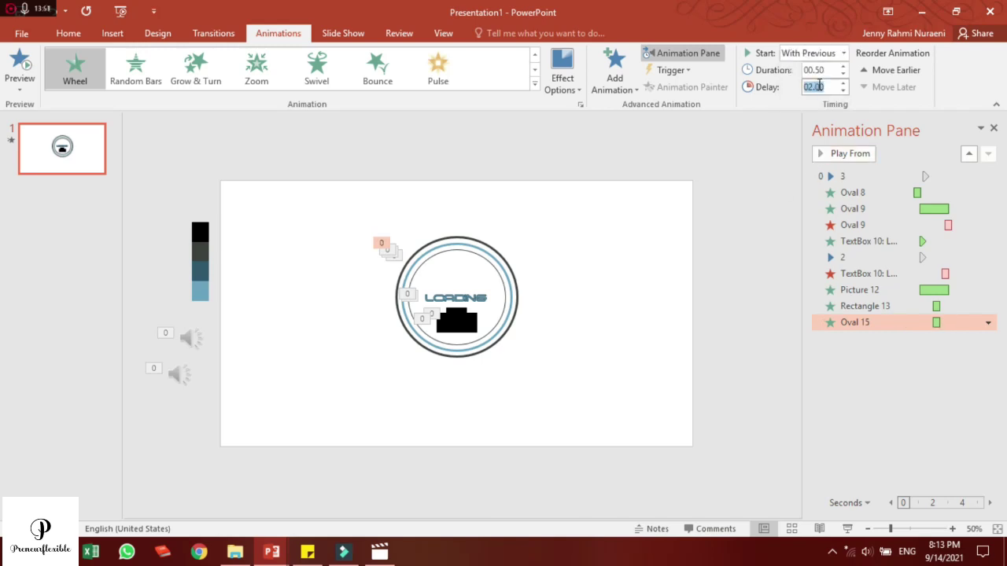
drag(818, 87, 823, 86)
text(80)
key(Return)
click(723, 244)
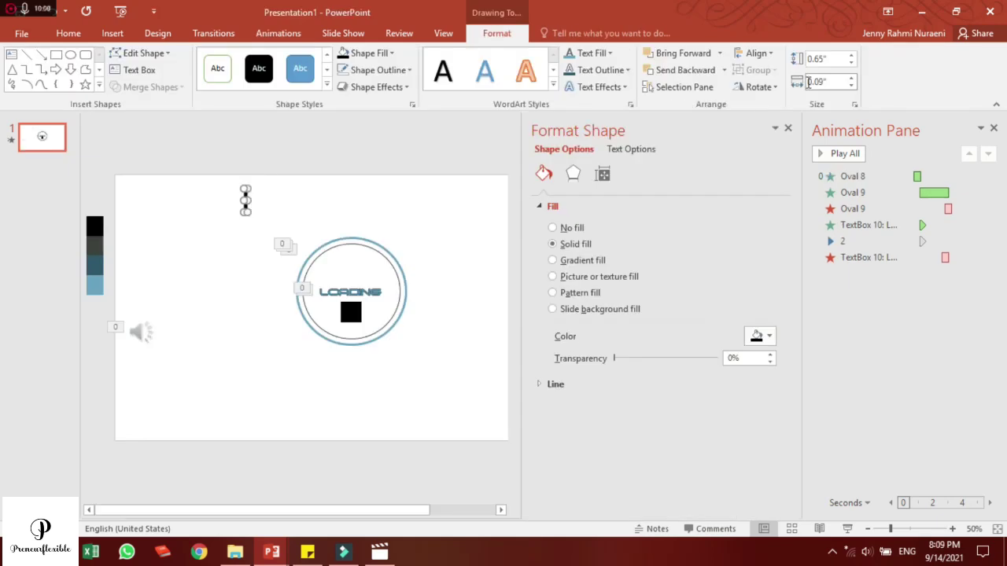
Undo the narrowing, place the black rectangle just below the ring, and close the Format Shape pane
key(ctrl+z)
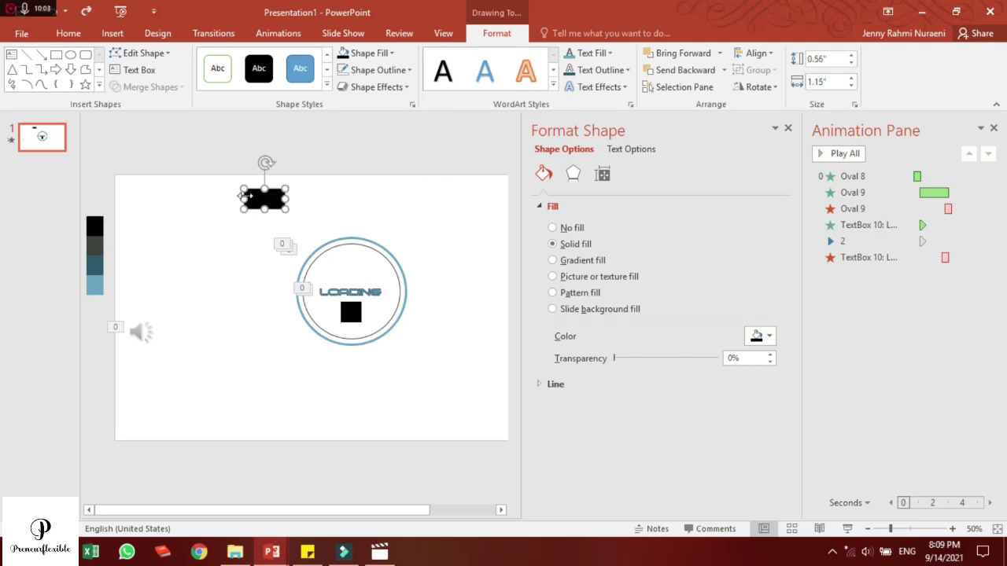
drag(264, 199, 351, 311)
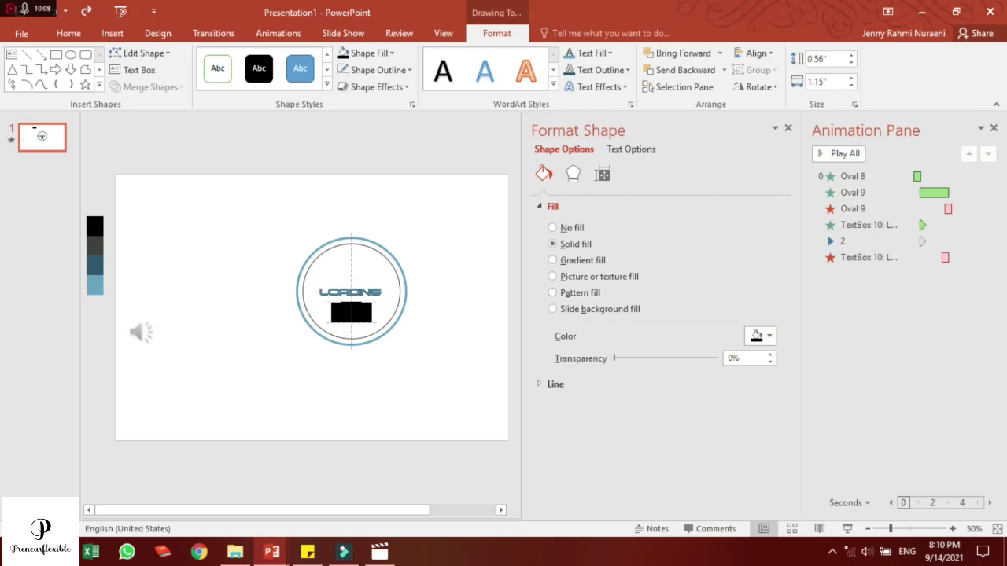
drag(351, 310, 351, 311)
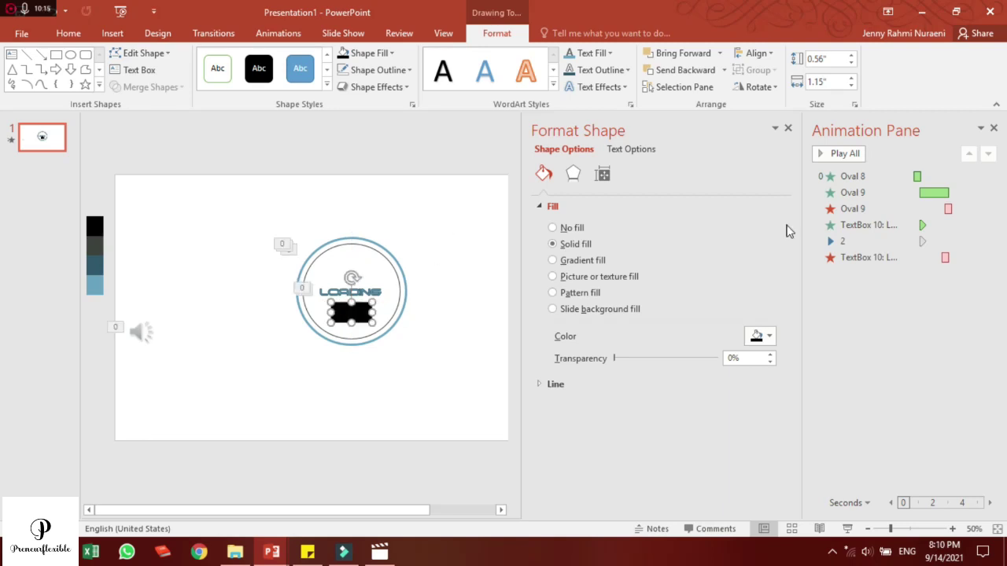
click(787, 128)
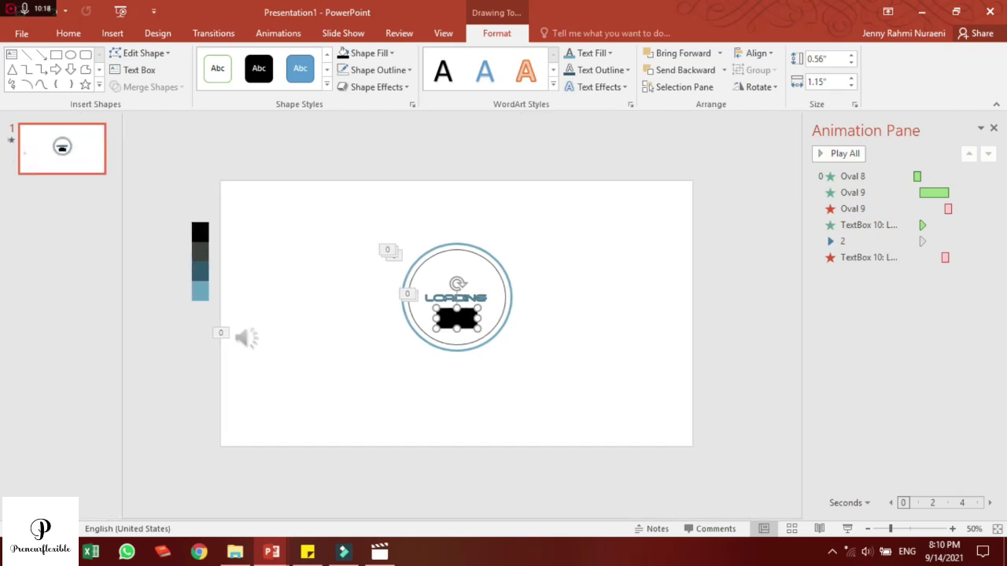
drag(456, 319, 456, 373)
click(456, 319)
click(126, 33)
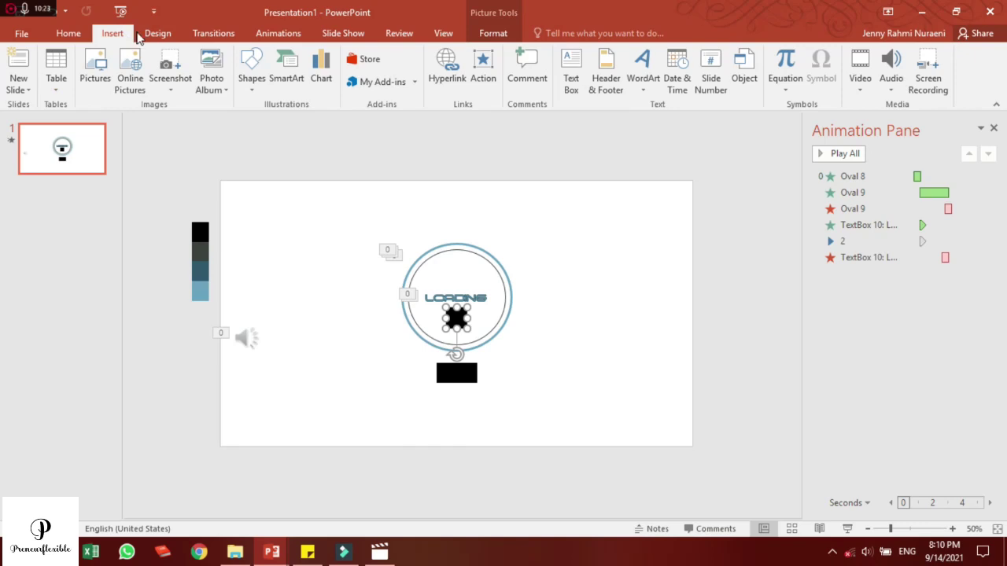
Give the icon (Picture 12) a Fade entrance that starts With Previous
click(278, 33)
click(210, 78)
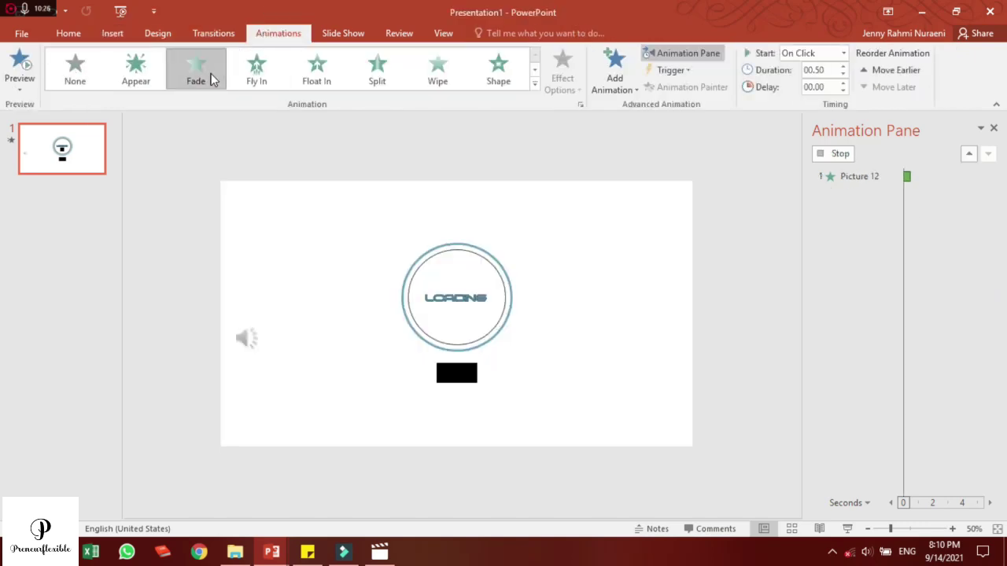
click(807, 53)
click(786, 81)
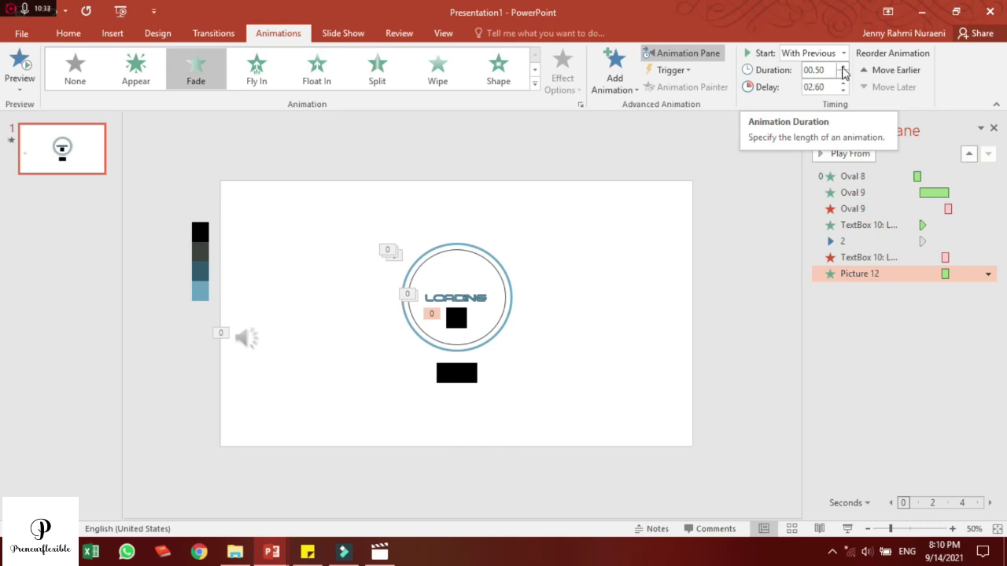
Set the icon's fade to duration 02.00 and delay 01.10, then fade in Rectangle 13
click(842, 67)
click(843, 67)
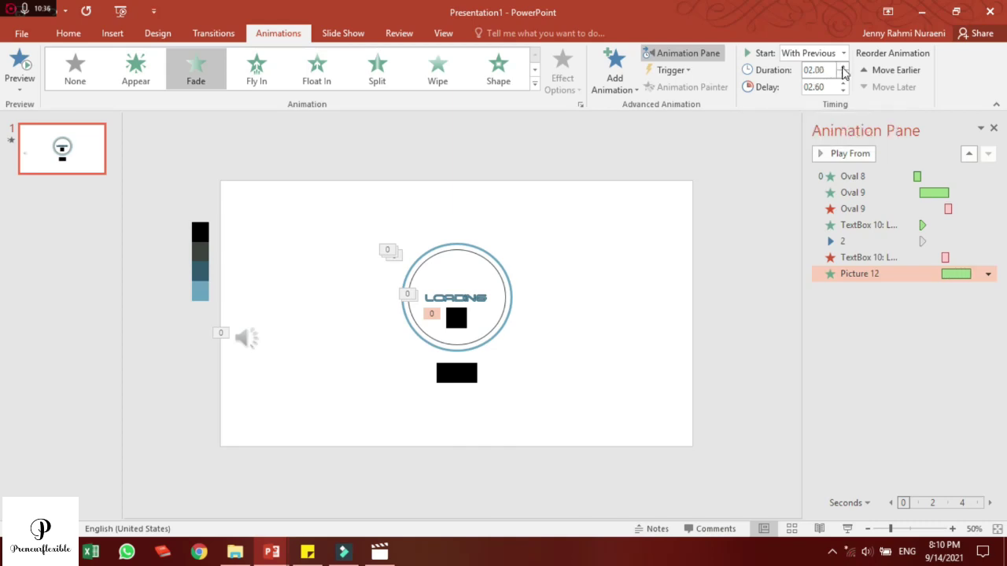
double_click(811, 87)
click(813, 85)
key(BackSpace)
text(1)
key(BackSpace)
text(1)
click(457, 373)
click(196, 67)
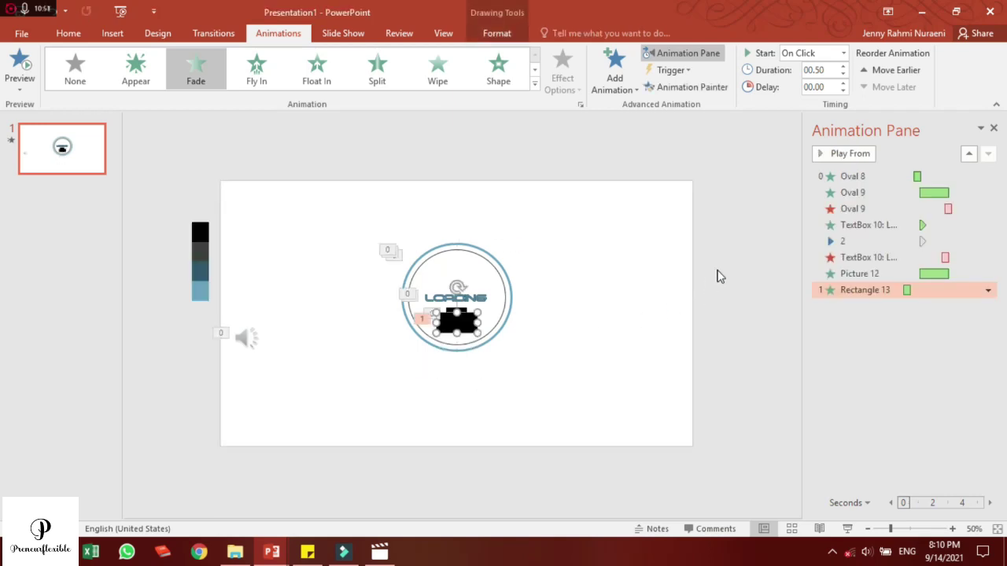
Set the black rectangle's fade delay to 02.00 seconds
drag(829, 85, 794, 93)
text(1)
key(Return)
click(842, 84)
click(843, 85)
click(843, 84)
click(842, 84)
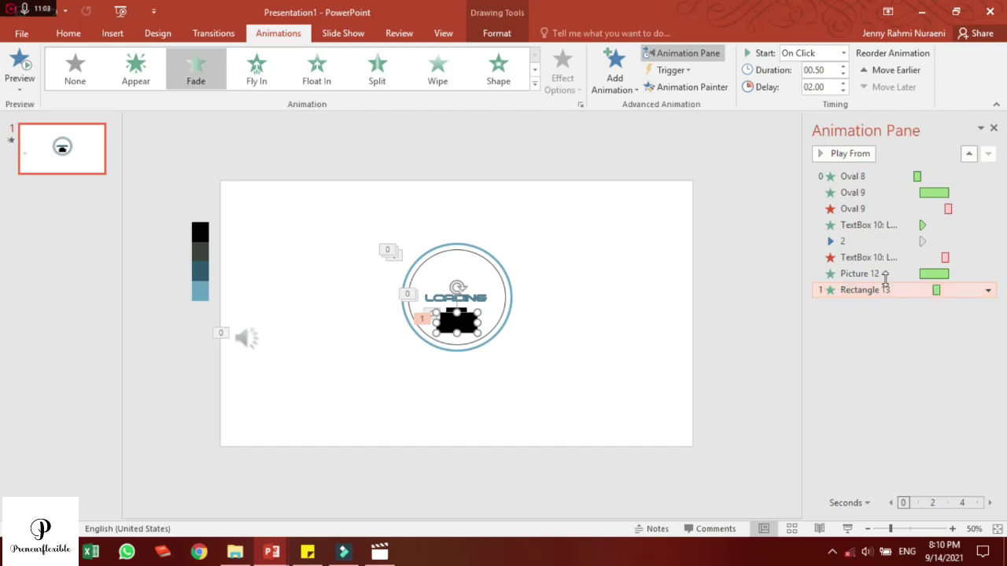
Make the rectangle's fade start With Previous, then choose 3.wav from Audio on My PC
click(987, 290)
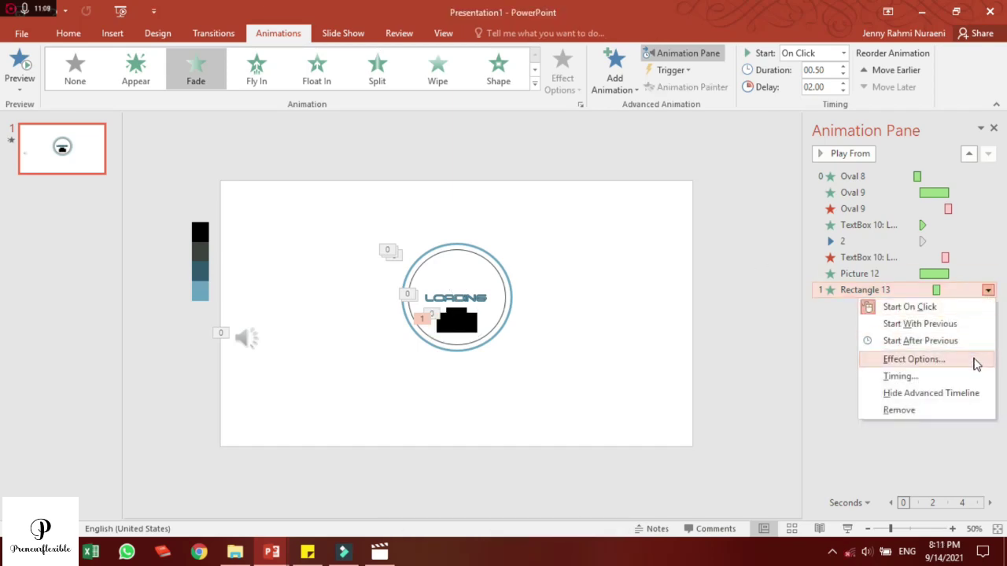
click(975, 363)
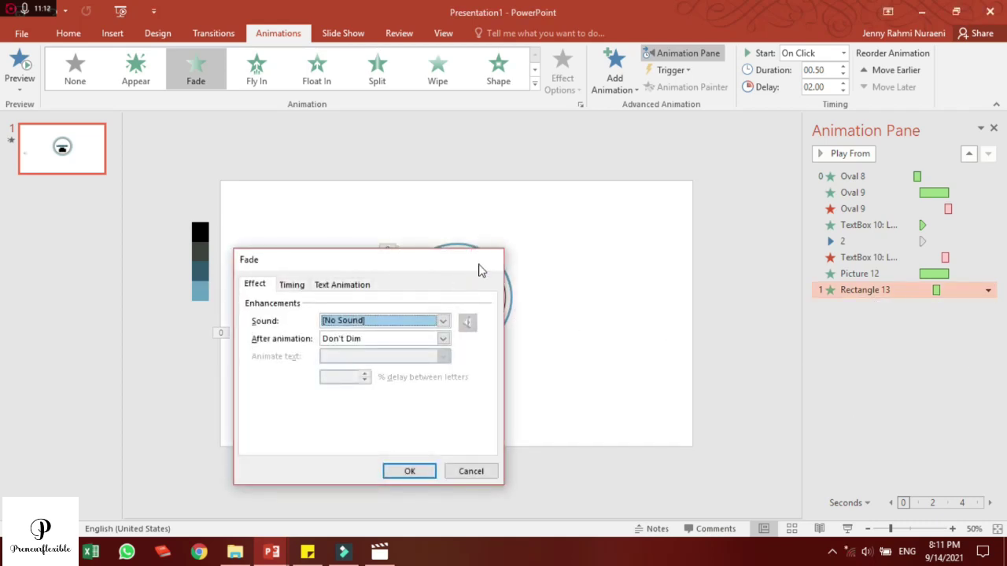
click(475, 265)
click(806, 55)
click(791, 81)
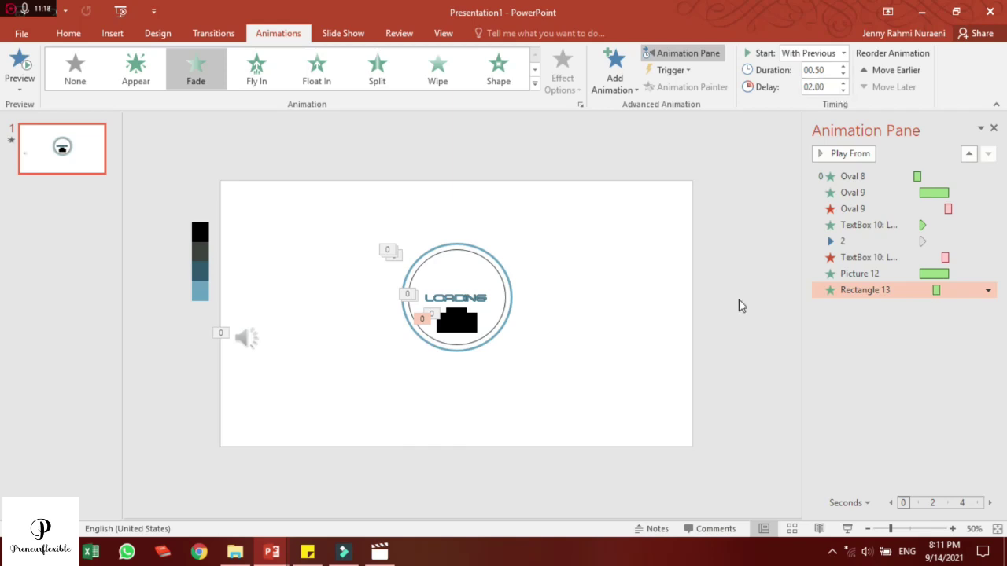
click(905, 125)
double_click(180, 133)
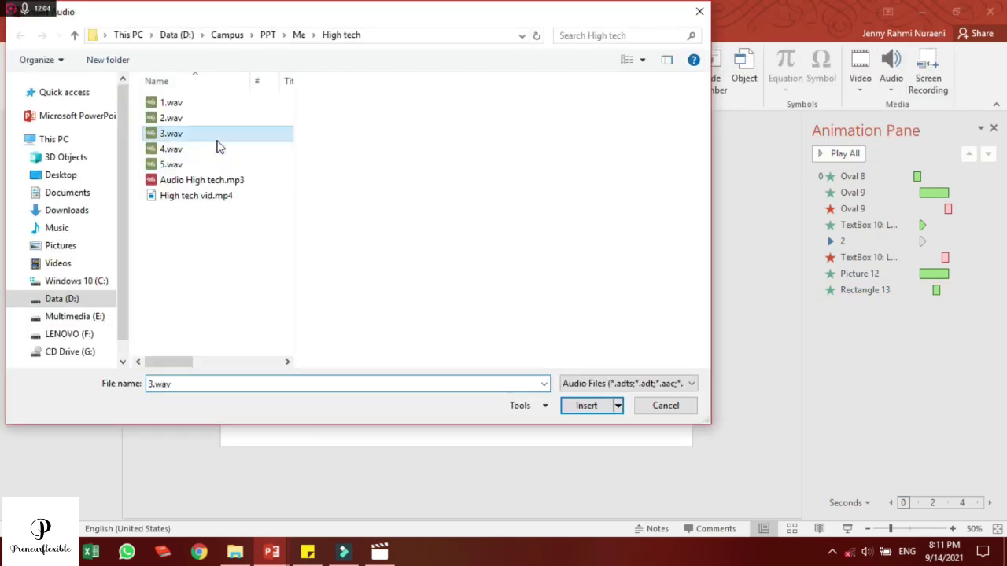
Make 3.wav play automatically and hidden with a 01.30 delay, and move its icon aside
click(636, 77)
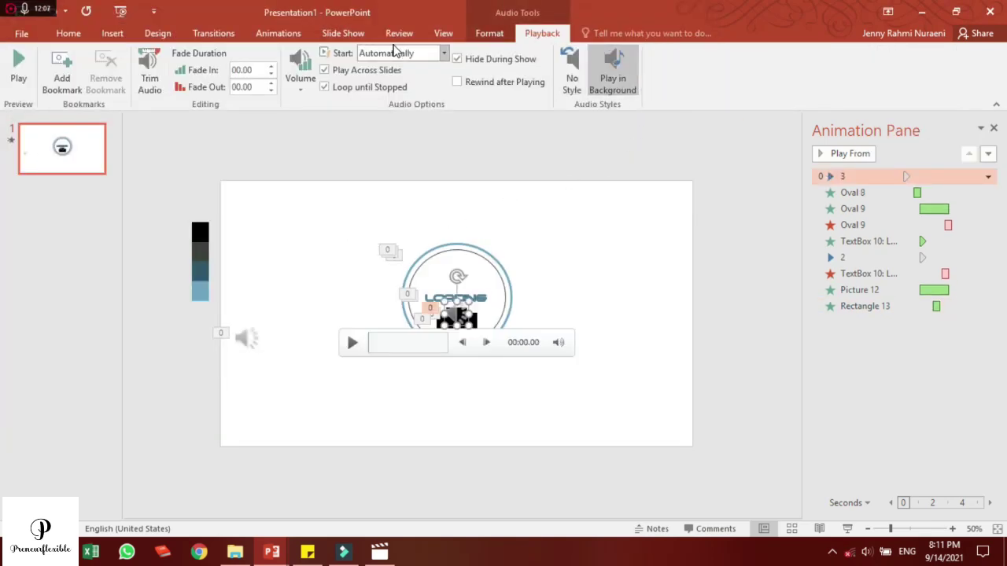
click(256, 37)
click(812, 86)
click(808, 87)
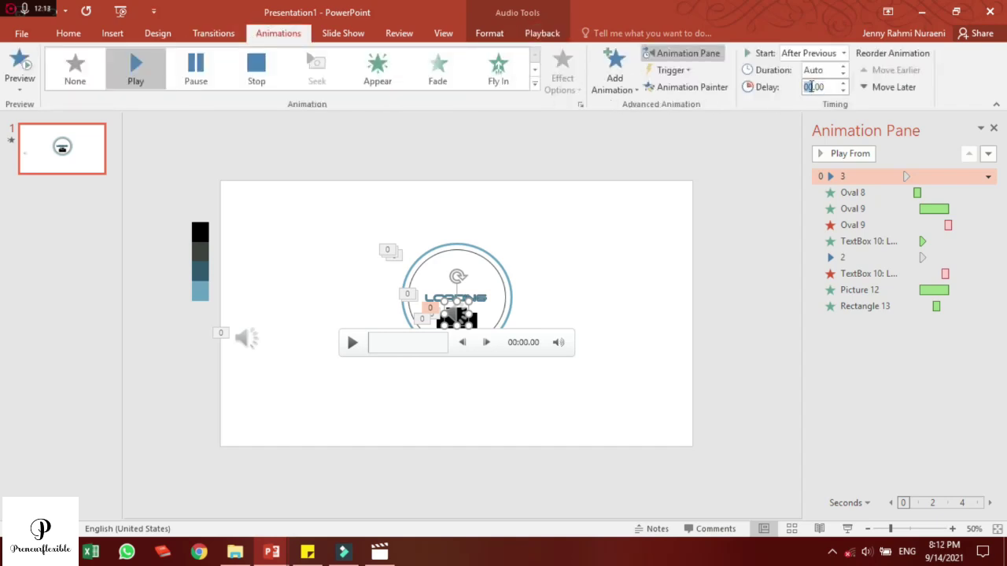
text(30)
drag(456, 315, 688, 307)
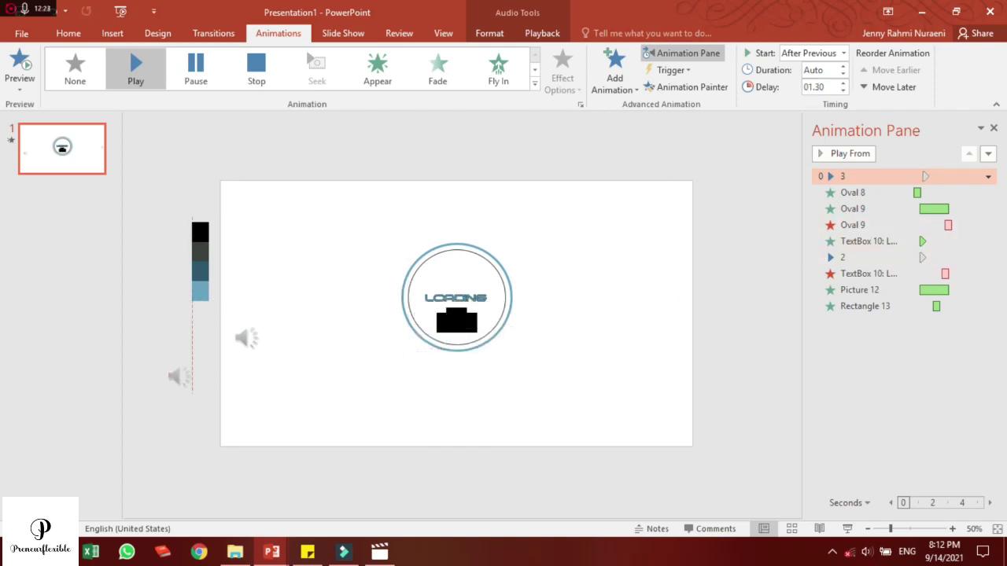
click(692, 445)
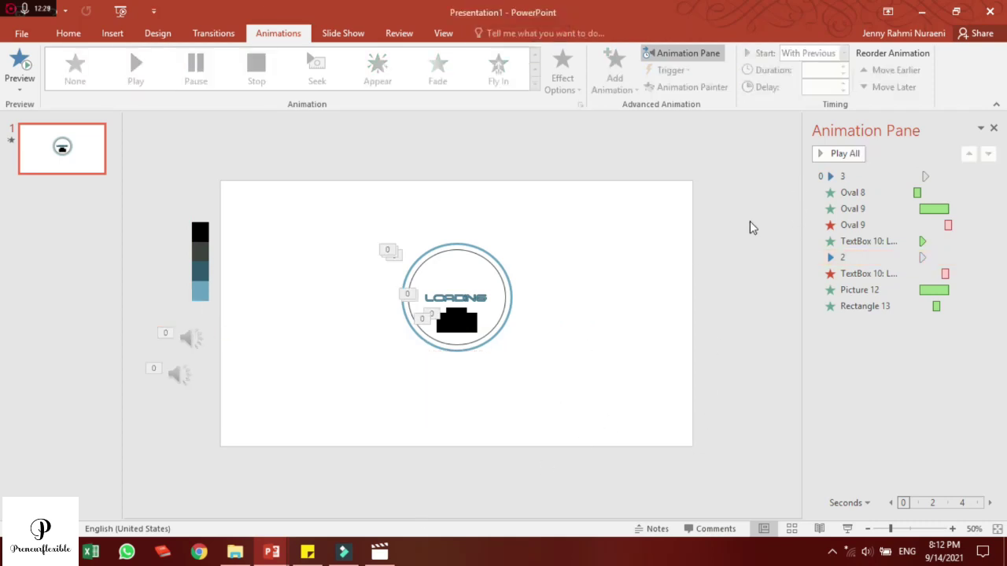
Preview the slide's animations and duplicate the outer blue ring with Ctrl+D
click(826, 154)
click(509, 276)
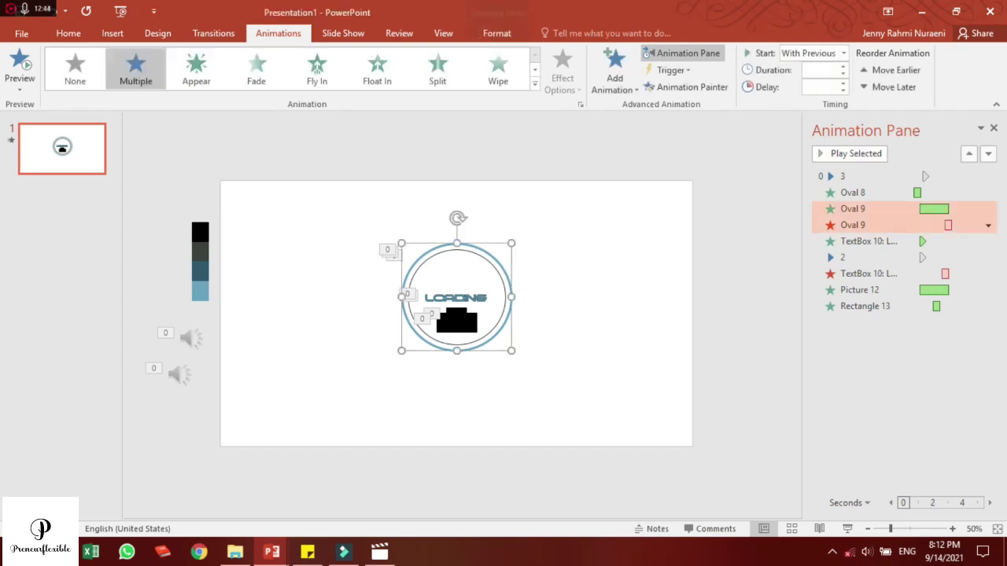
key(ctrl+d)
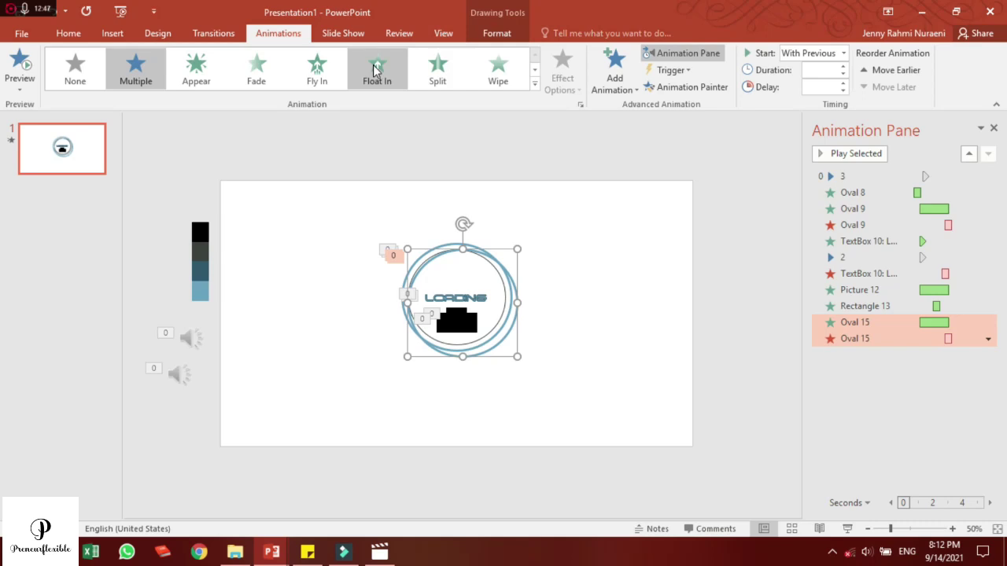
Set the copied ring's outline to the dark grey swatch colour using the Eyedropper
click(477, 38)
click(393, 70)
click(376, 217)
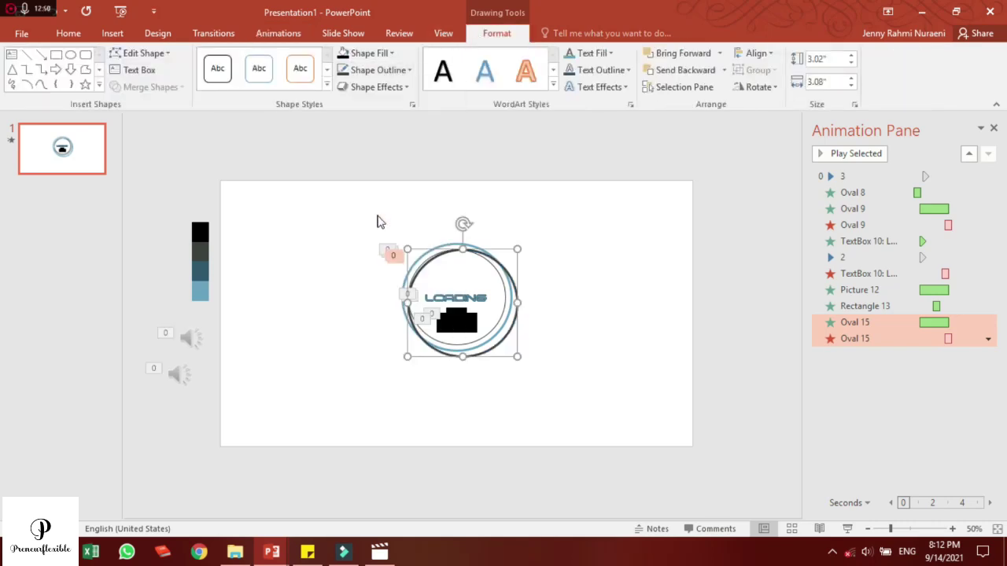
click(376, 70)
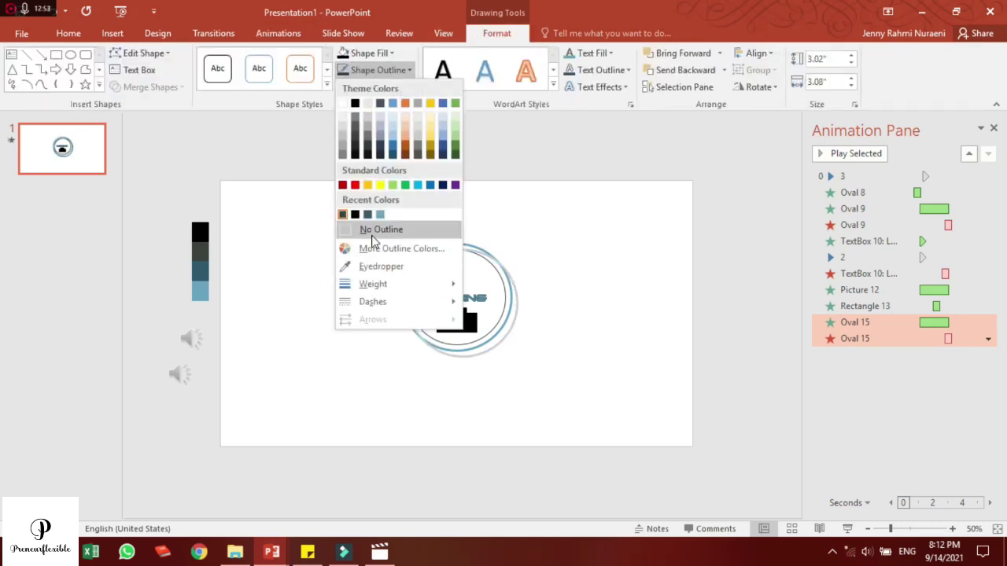
click(375, 268)
click(204, 251)
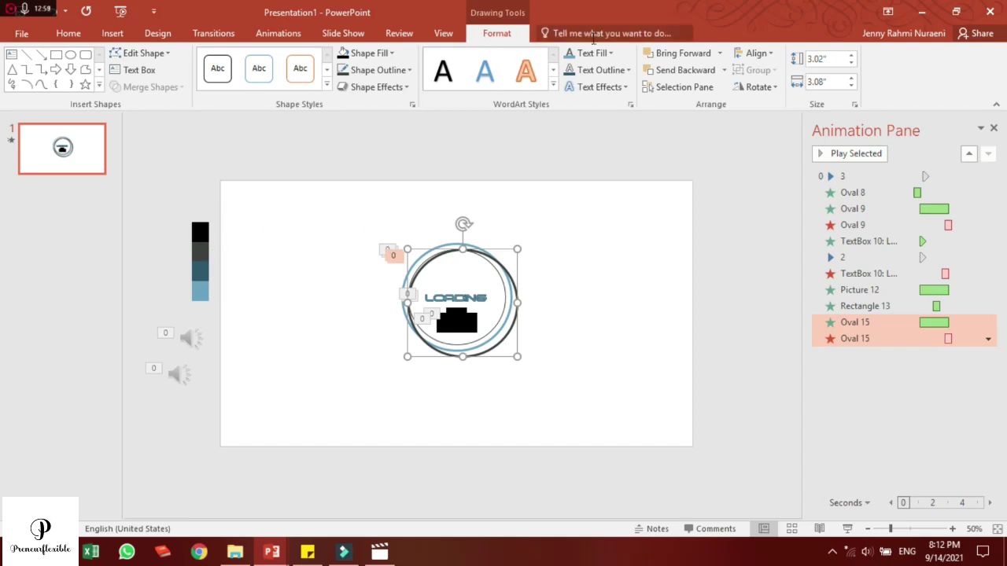
Resize the dark ring to 3.39 in high by 3.43 in wide
click(818, 60)
click(818, 60)
key(BackSpace)
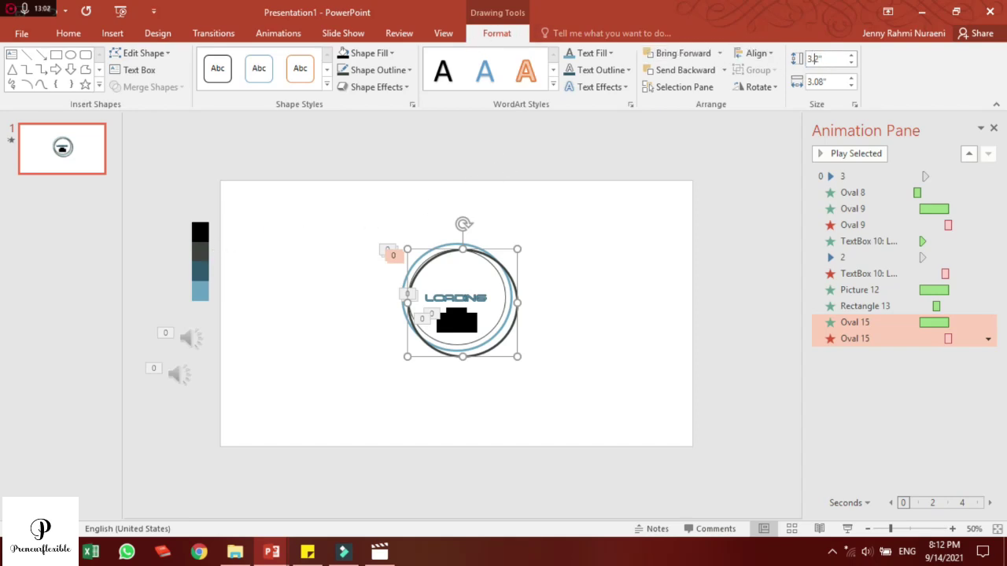
text(39)
key(Return)
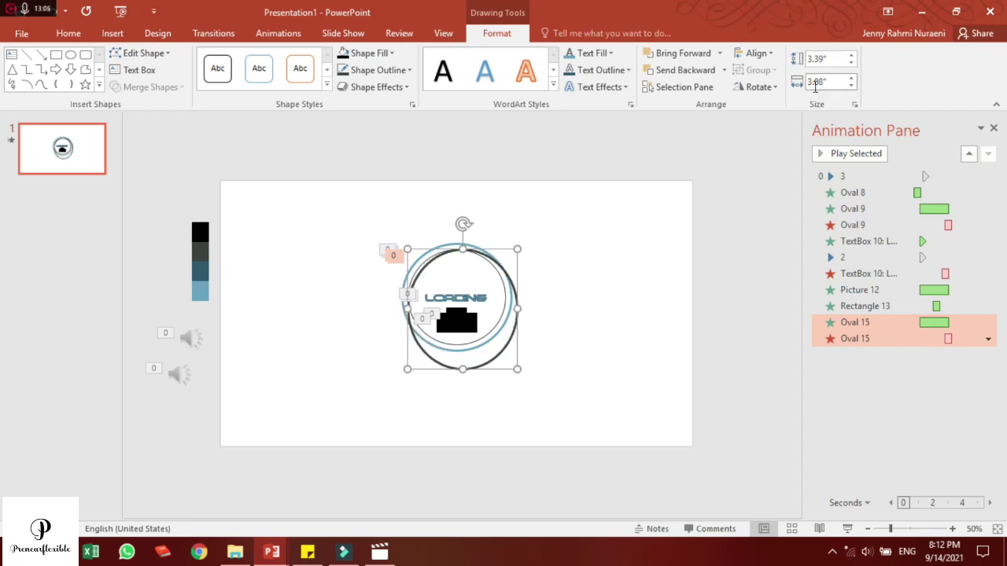
click(824, 84)
text(3.43)
key(Return)
click(567, 272)
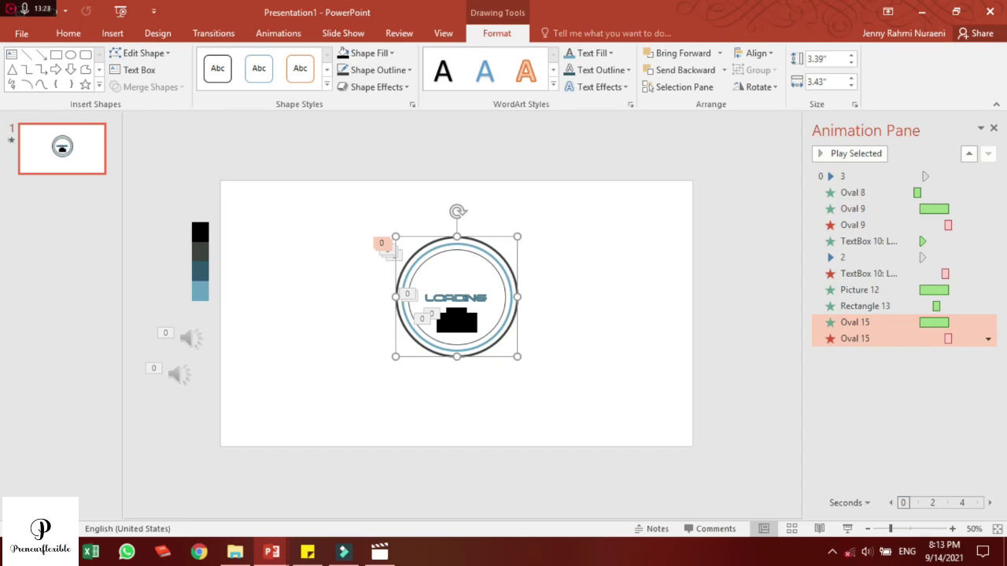
click(280, 36)
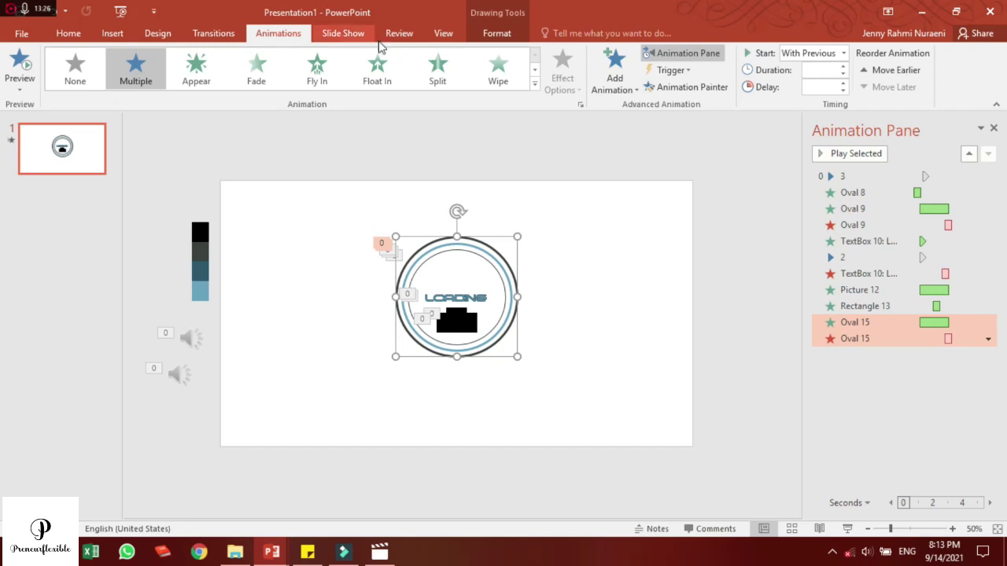
Apply a Wheel entrance to Oval 15 with a 00.50 duration
scroll(521, 79, down, 1)
click(156, 75)
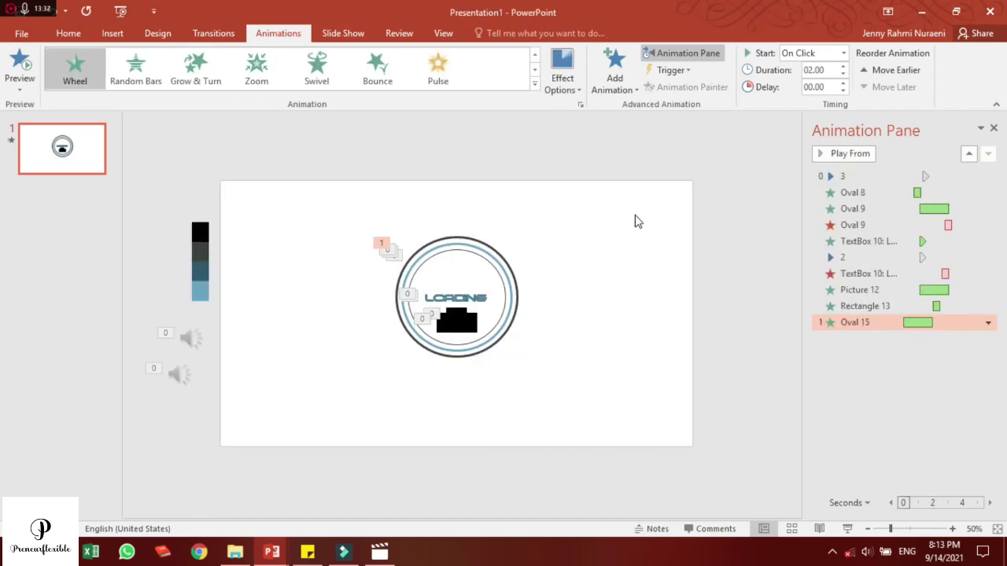
click(842, 74)
click(842, 74)
click(842, 74)
click(842, 74)
click(843, 74)
click(842, 74)
Make the ring's Wheel start With Previous after a 02.80 delay
click(812, 86)
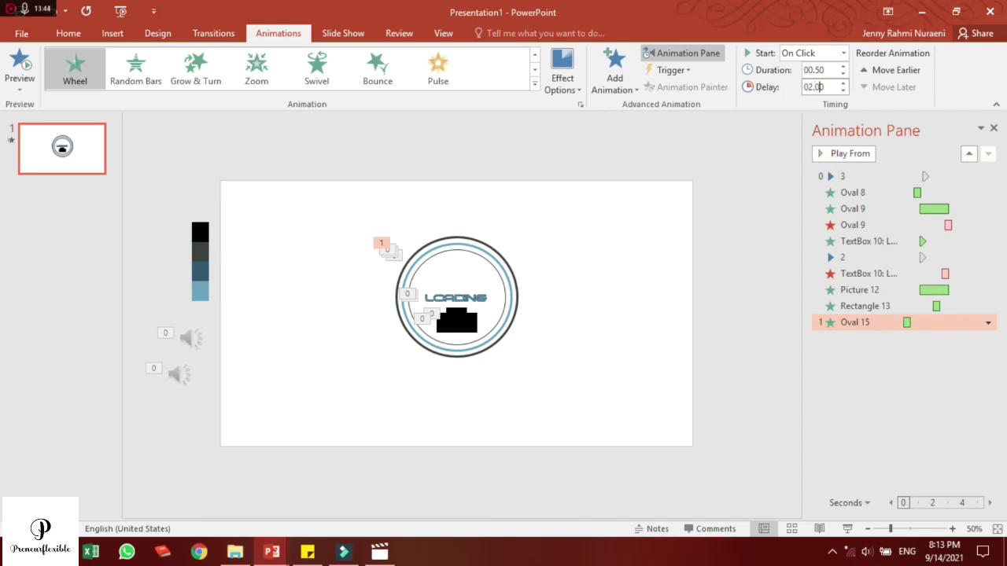
key(Return)
click(835, 55)
click(810, 84)
double_click(818, 87)
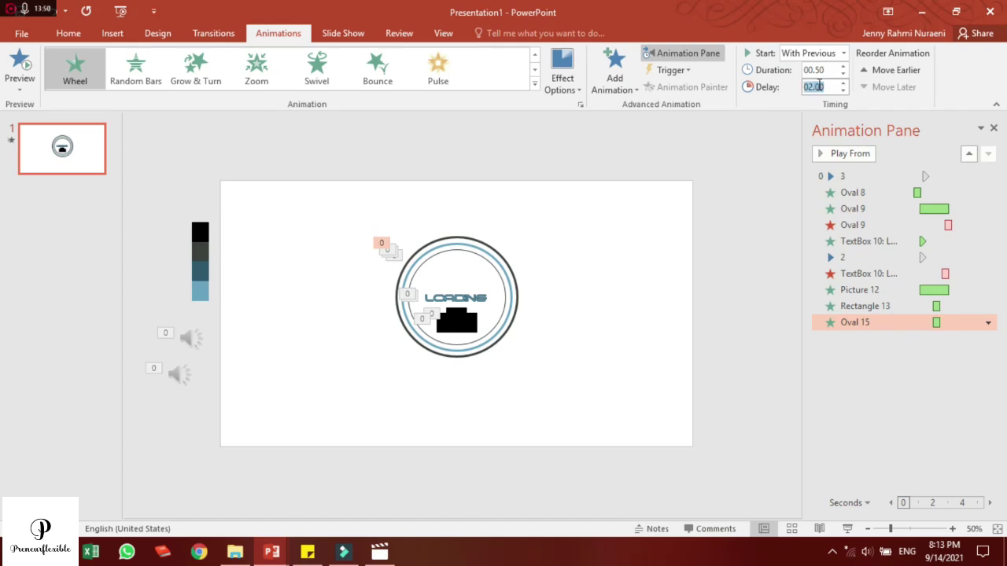
drag(802, 86, 824, 86)
text(2.8)
key(Return)
click(725, 250)
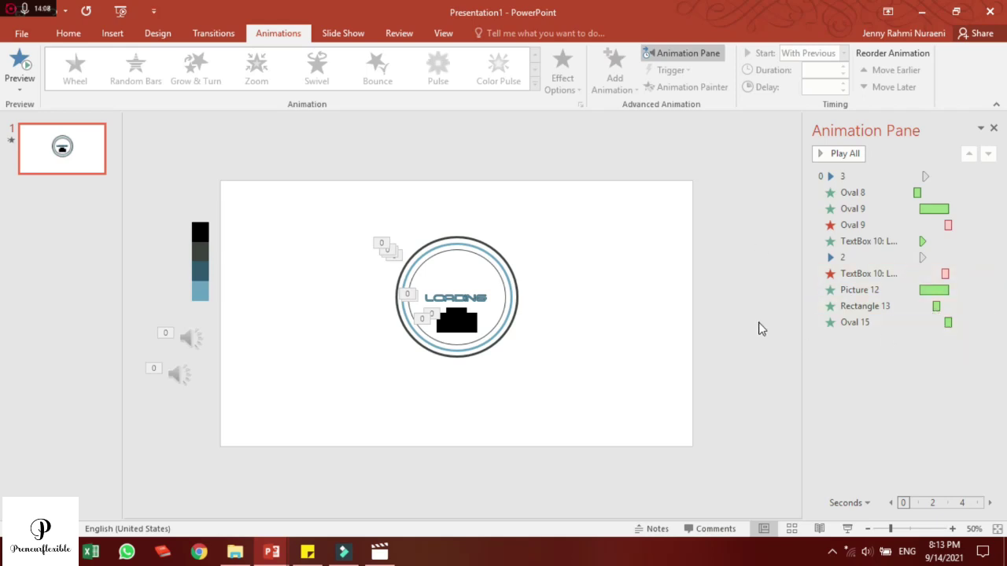
click(403, 322)
In the Selection Pane, rename Oval 15 to 'lingkaran abu 2'
click(497, 33)
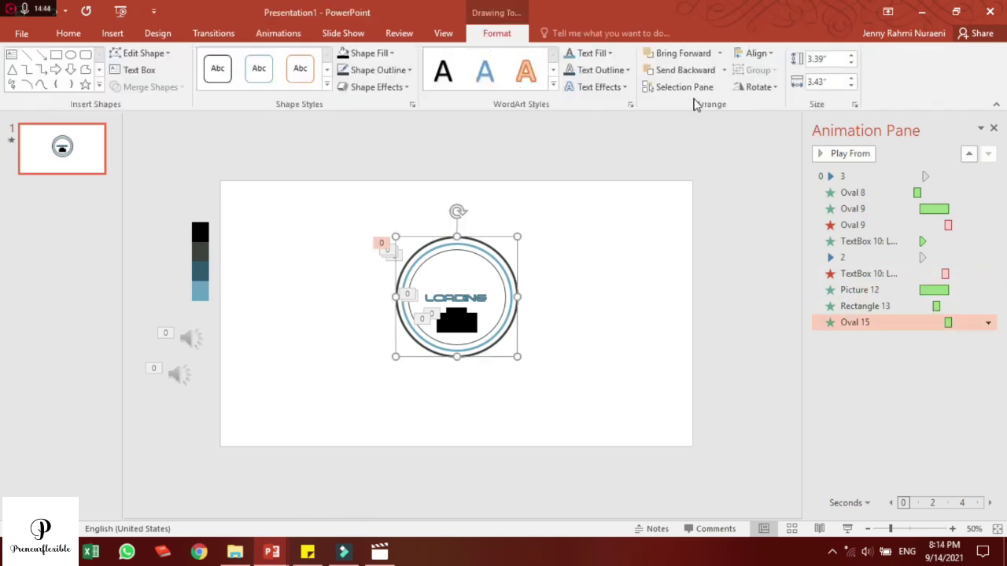
click(684, 87)
double_click(695, 177)
key(BackSpace)
text(ingkaran aby)
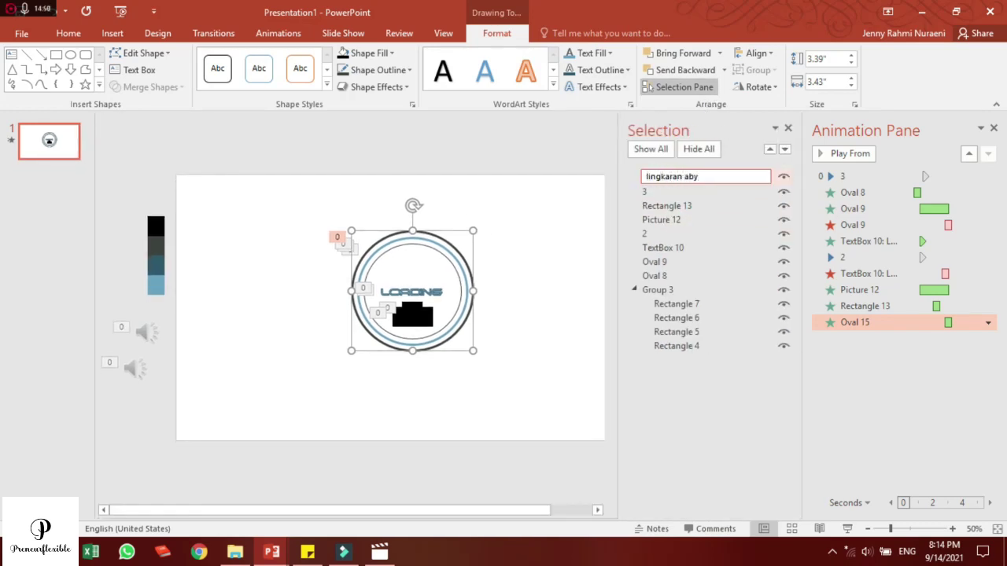
text(u)
key(Return)
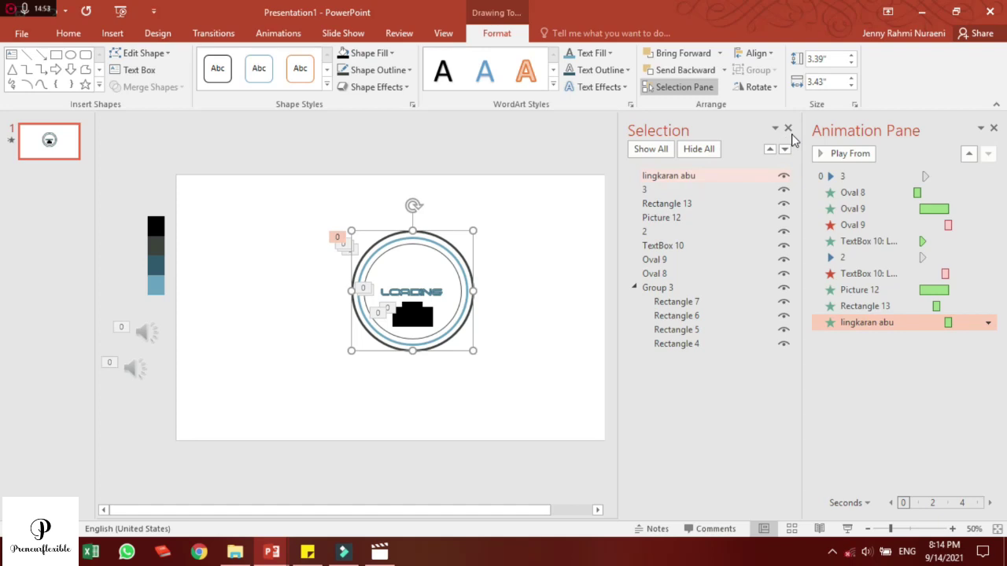
click(700, 176)
text(2)
key(Return)
Rename Oval 8 to 'lingkaran abu 1' and close the Selection Pane
click(664, 273)
click(685, 275)
text(lingkaran abu)
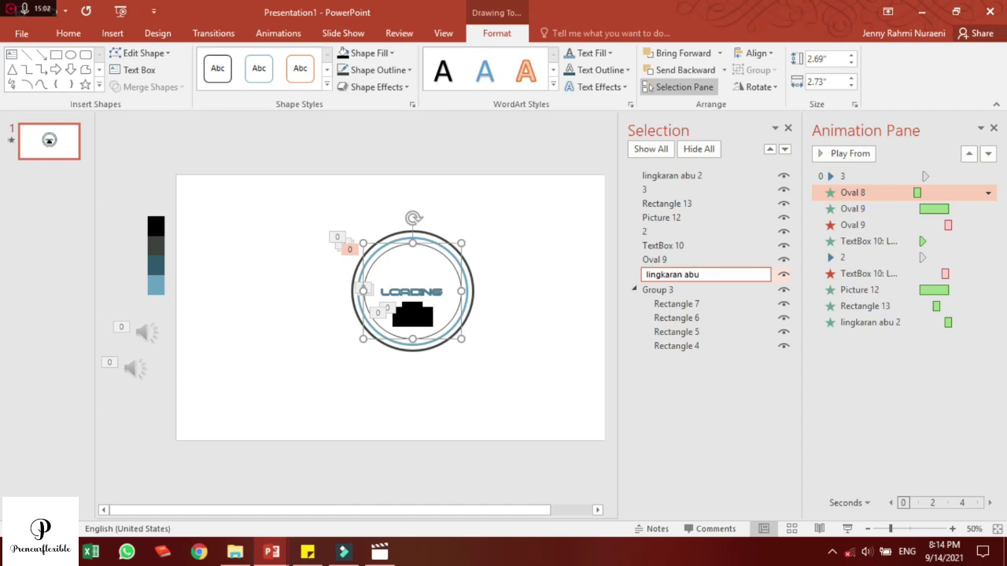
text( 1)
key(Return)
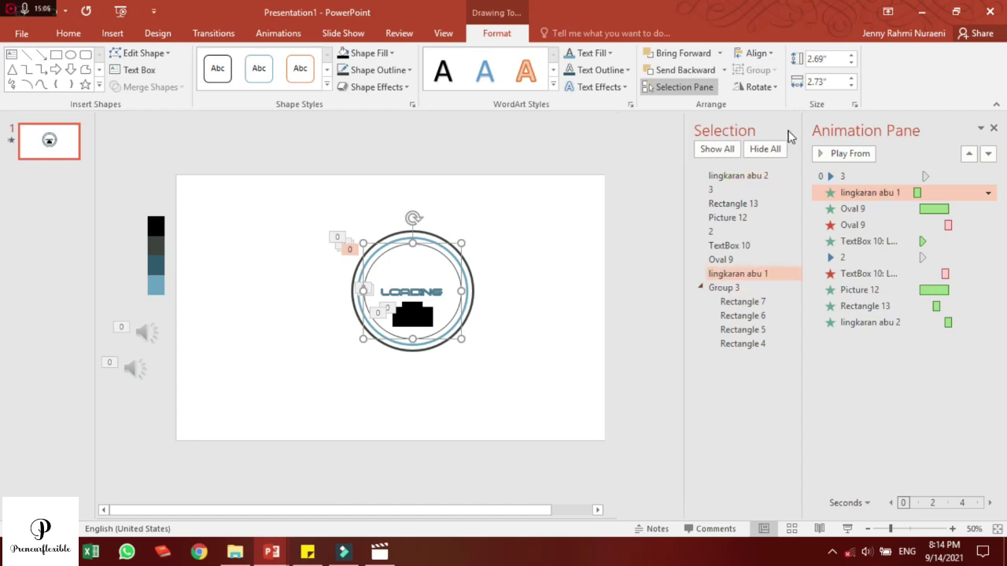
click(788, 128)
click(875, 322)
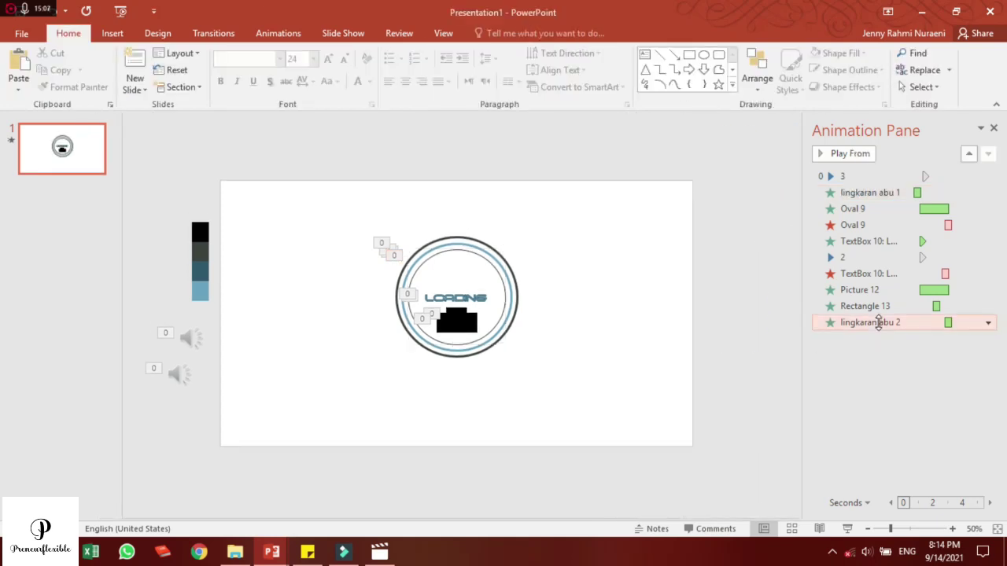
Add a Basic Zoom exit to lingkaran abu 2, With Previous, delay 02.80
click(274, 33)
click(622, 78)
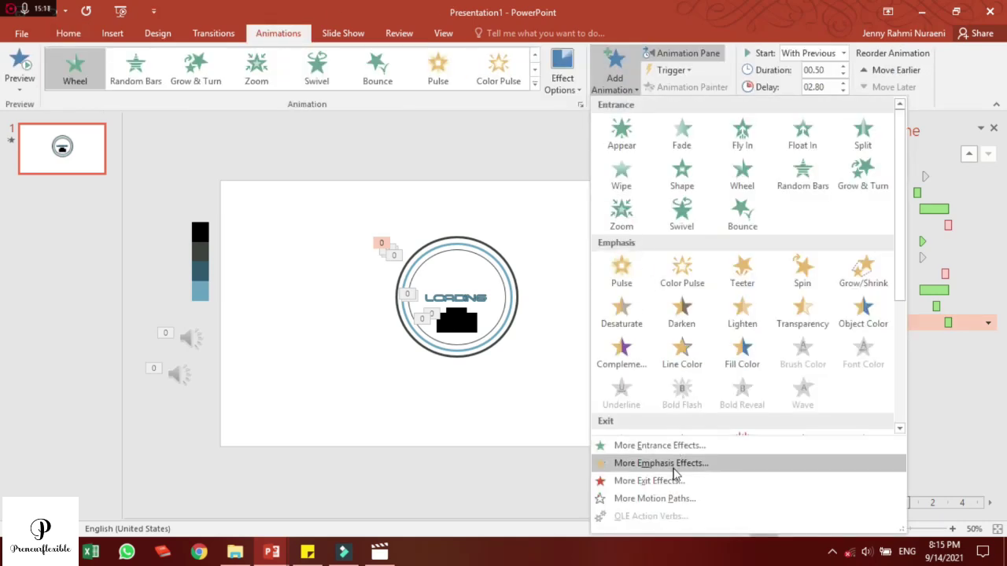
click(670, 480)
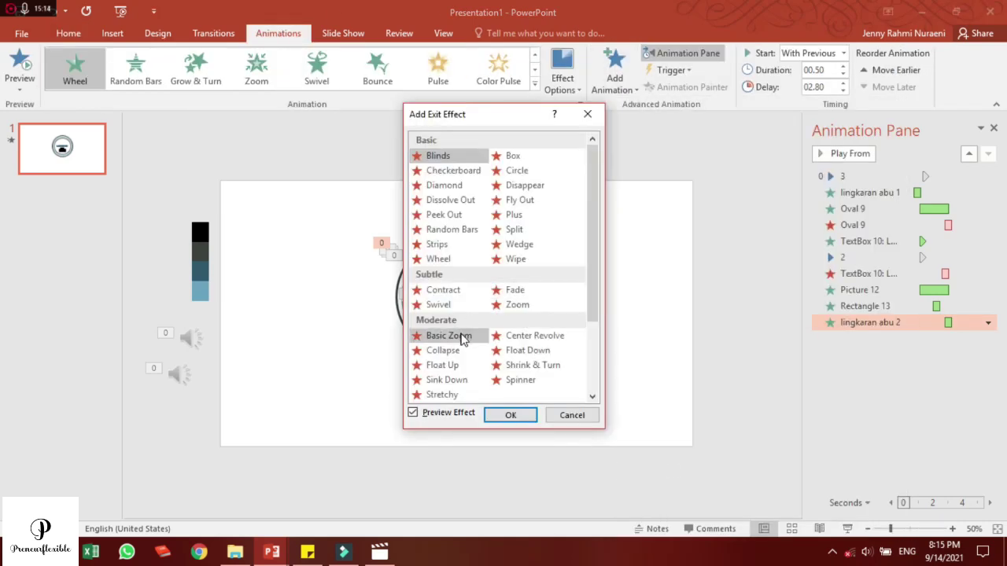
click(448, 335)
click(511, 414)
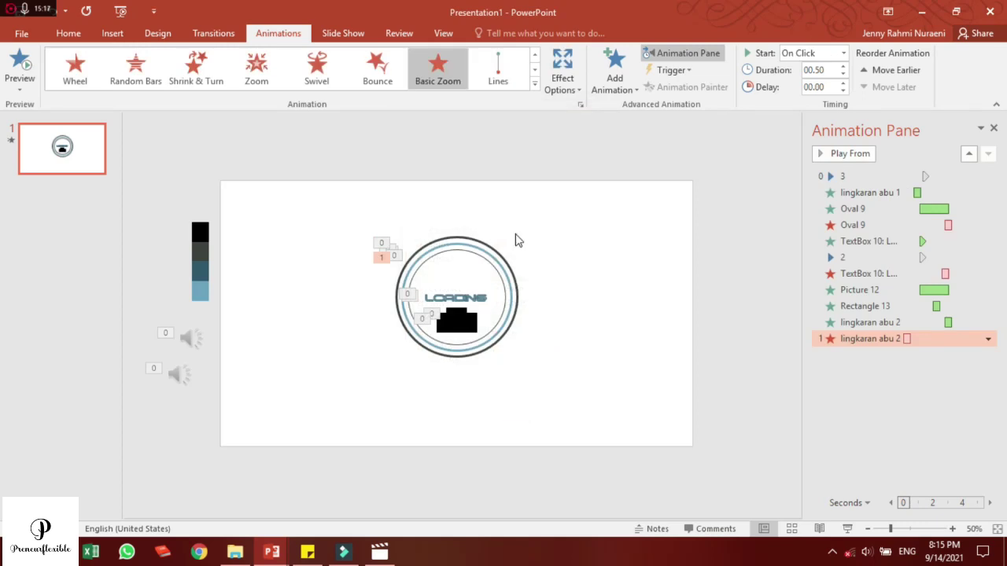
click(843, 83)
click(844, 82)
click(843, 82)
click(843, 83)
click(843, 83)
click(843, 82)
click(844, 84)
key(Return)
click(810, 53)
click(818, 83)
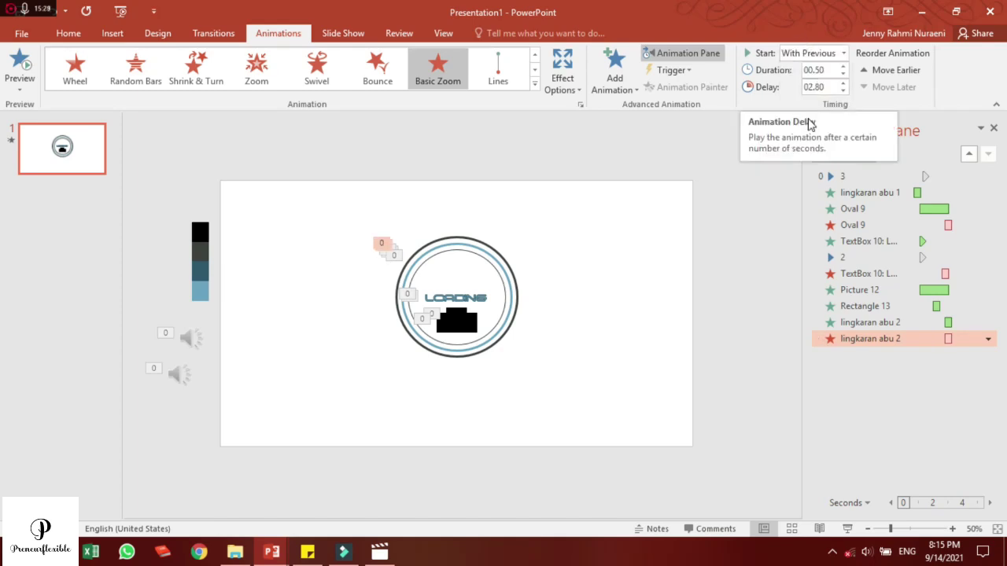
Add a Wheel exit to the ring that starts With Previous
click(609, 86)
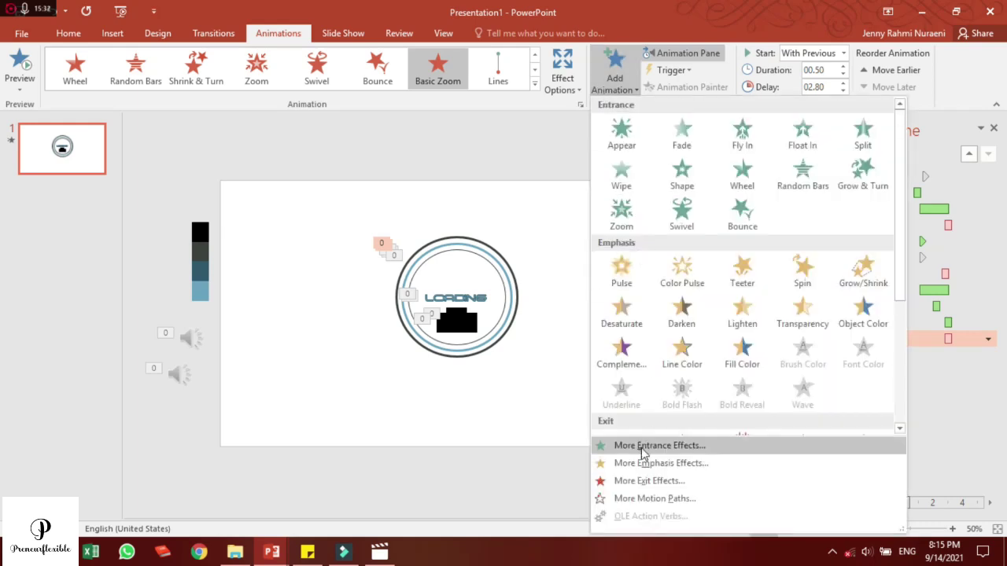
click(640, 479)
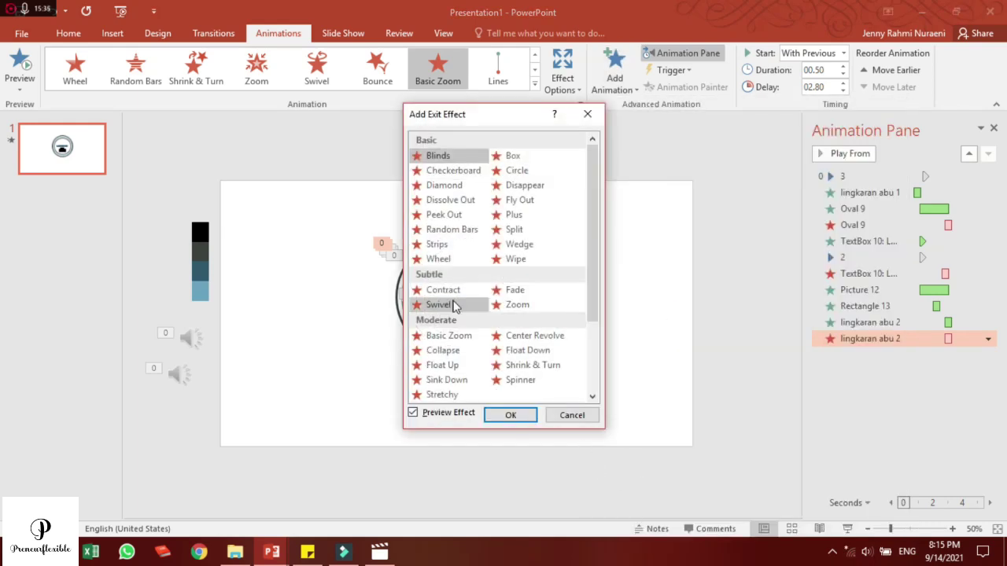
click(460, 265)
click(511, 414)
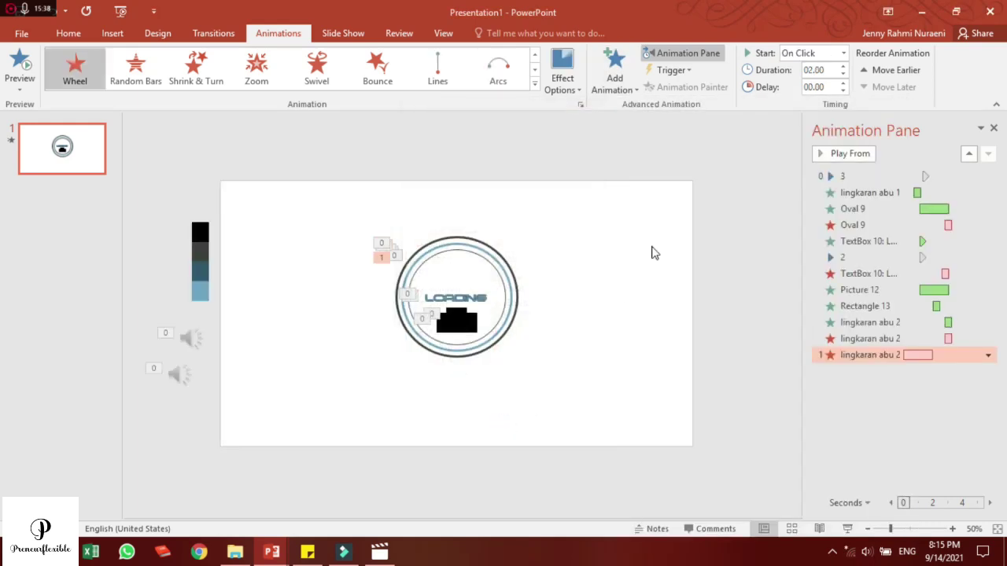
click(840, 53)
click(809, 84)
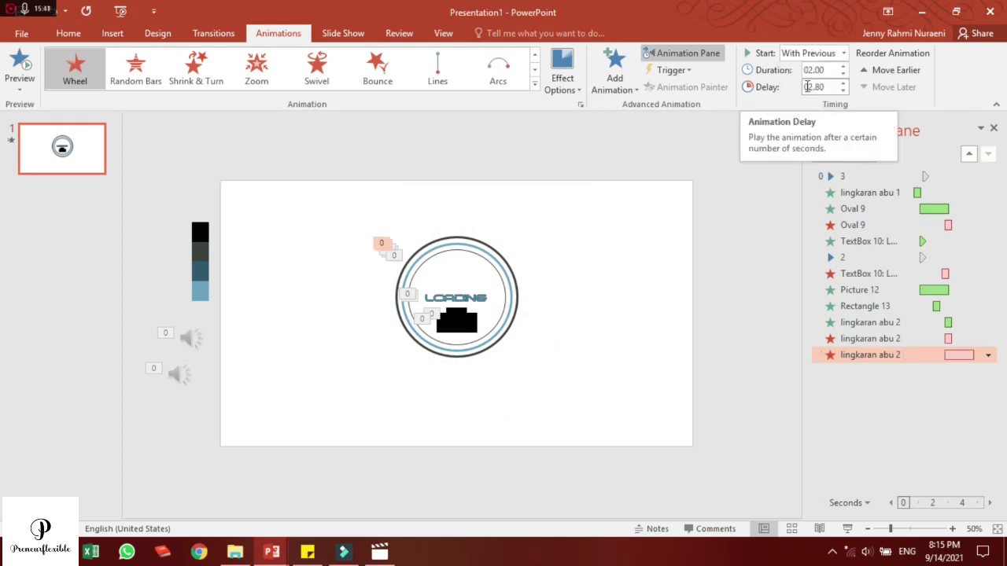
click(842, 67)
click(843, 66)
click(710, 192)
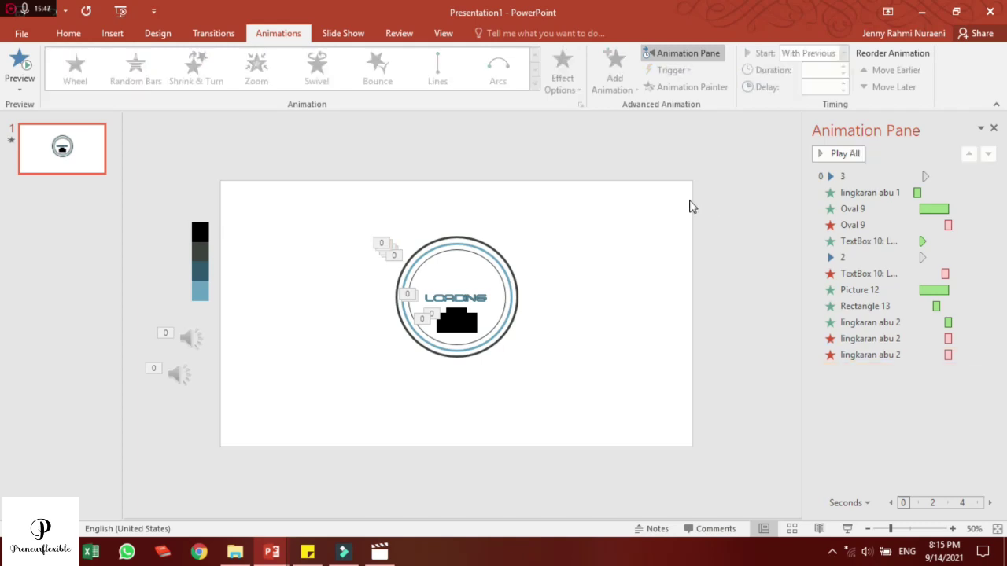
Select the three lingkaran abu 2 animations and give them the 4.wav sound via Effect Options
click(889, 322)
shift+click(981, 356)
click(986, 356)
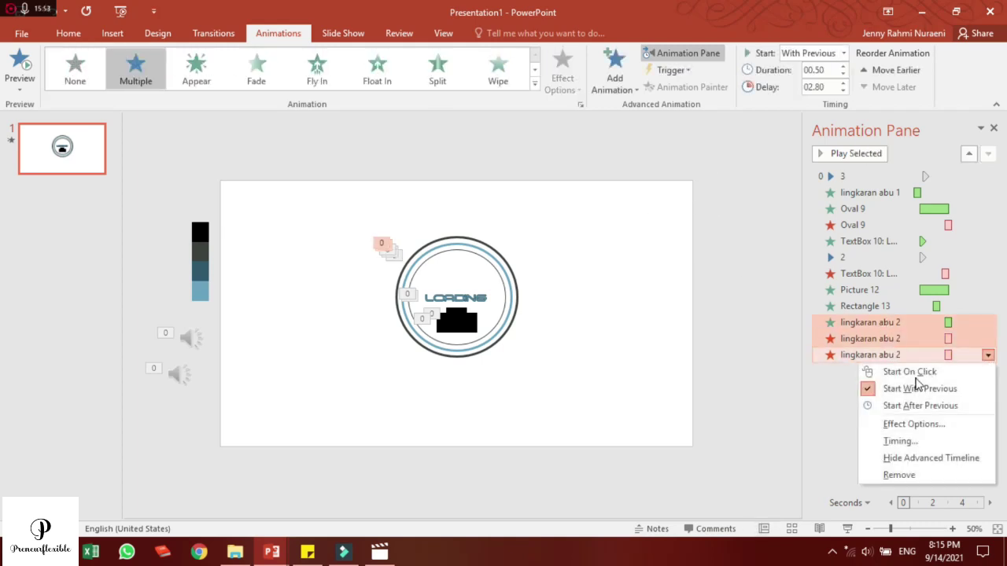
click(854, 420)
click(377, 321)
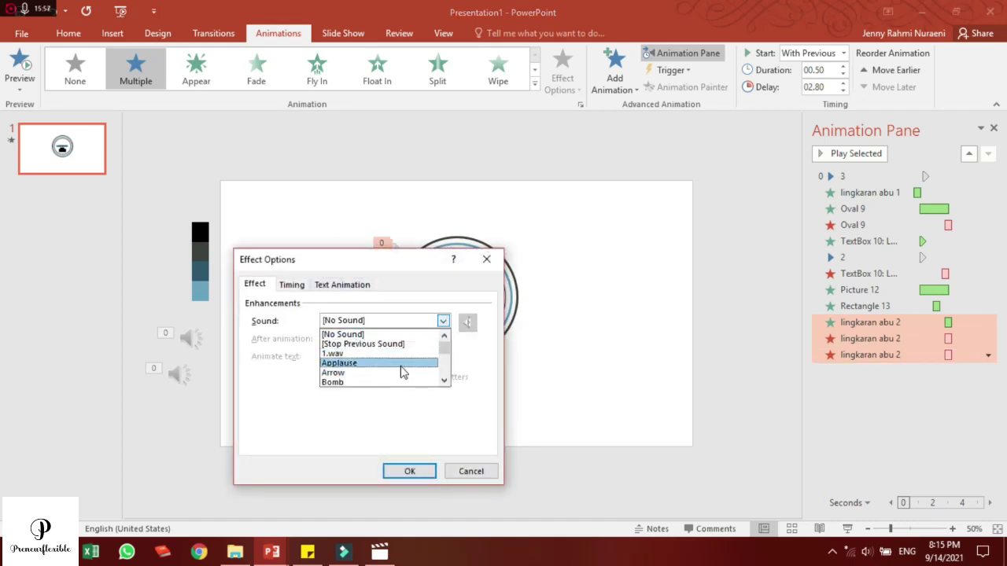
drag(445, 343, 445, 384)
click(354, 382)
double_click(407, 307)
click(408, 471)
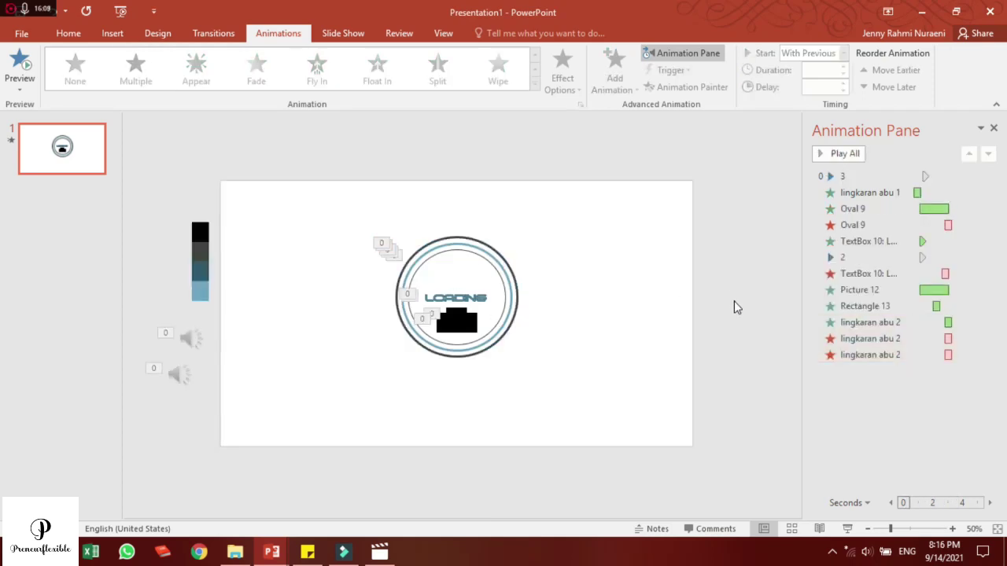
click(857, 338)
Drag the Basic Zoom exit later to a 02.90 delay and play all animations
click(903, 324)
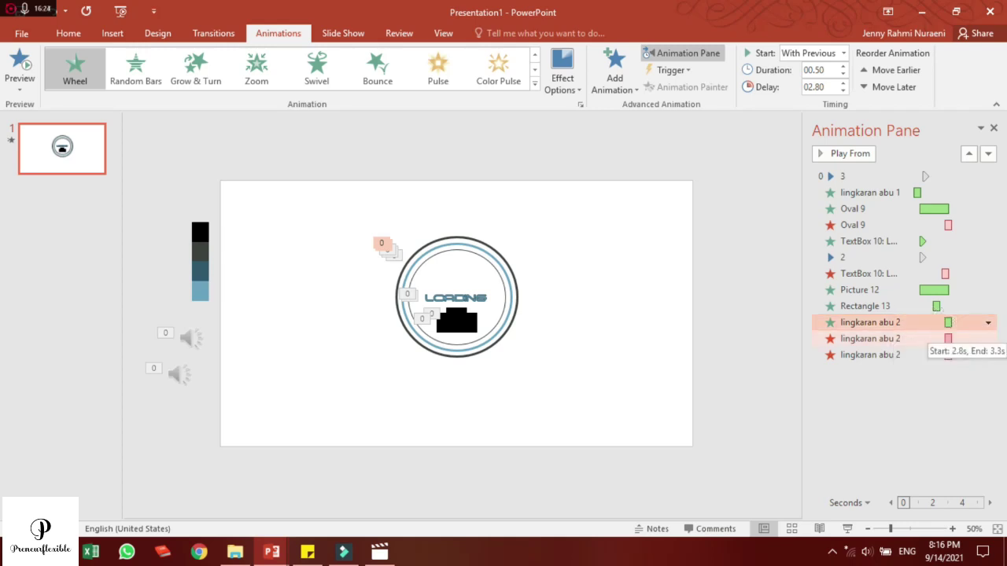
click(948, 339)
drag(948, 339, 952, 339)
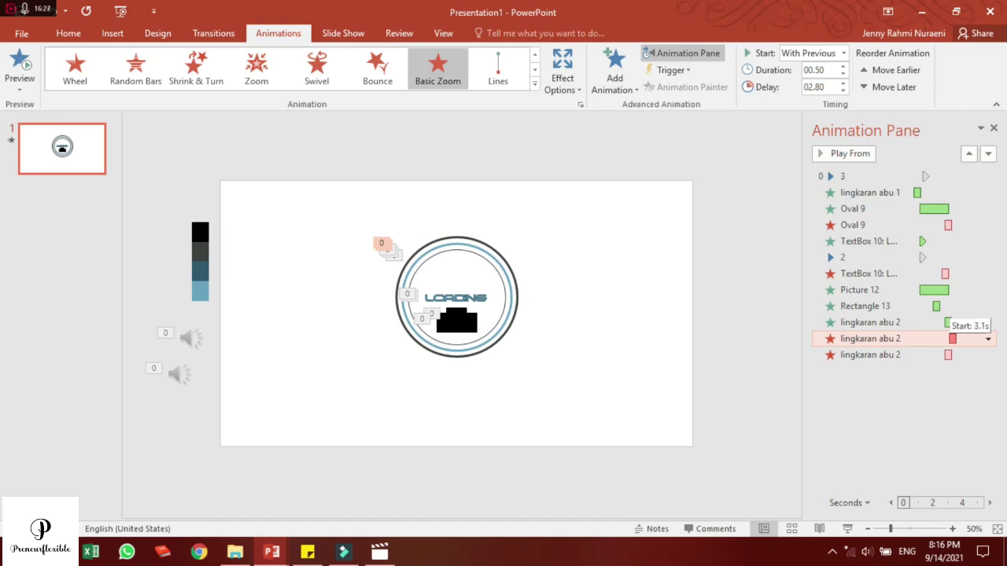
click(947, 354)
click(793, 54)
click(782, 155)
click(824, 153)
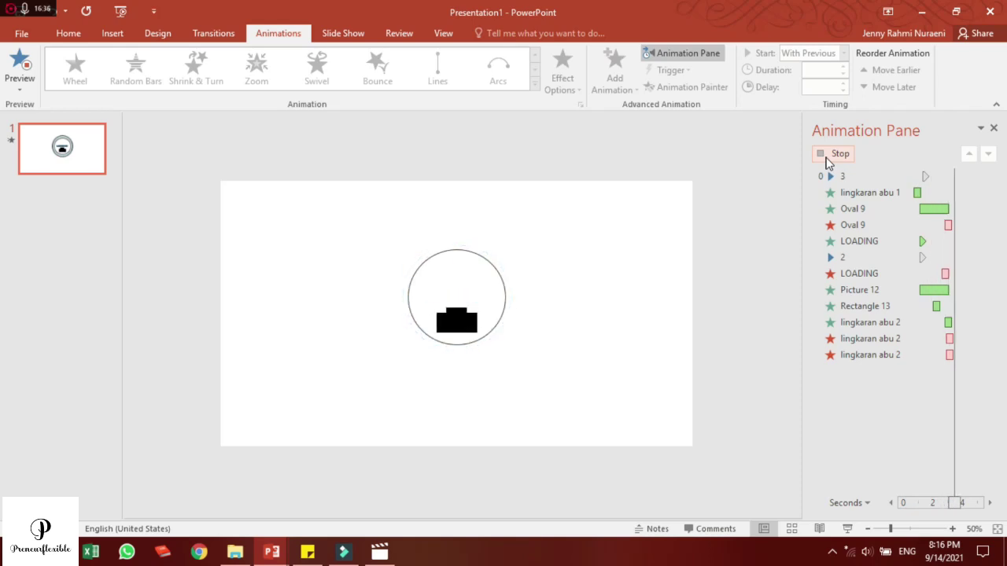
Check the Wheel and Basic Zoom settings, preview from Basic Zoom, and open its options
double_click(928, 358)
click(483, 261)
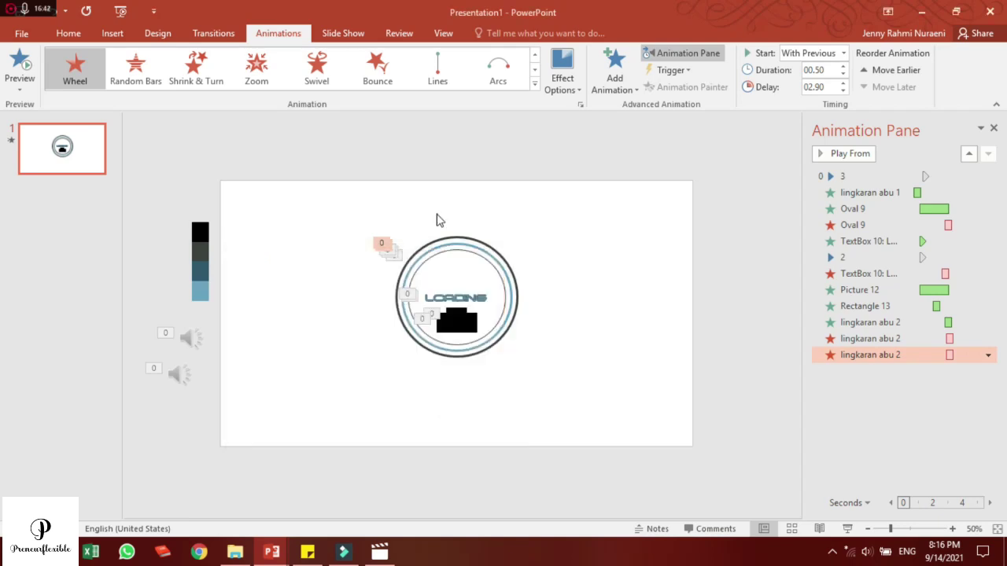
double_click(910, 338)
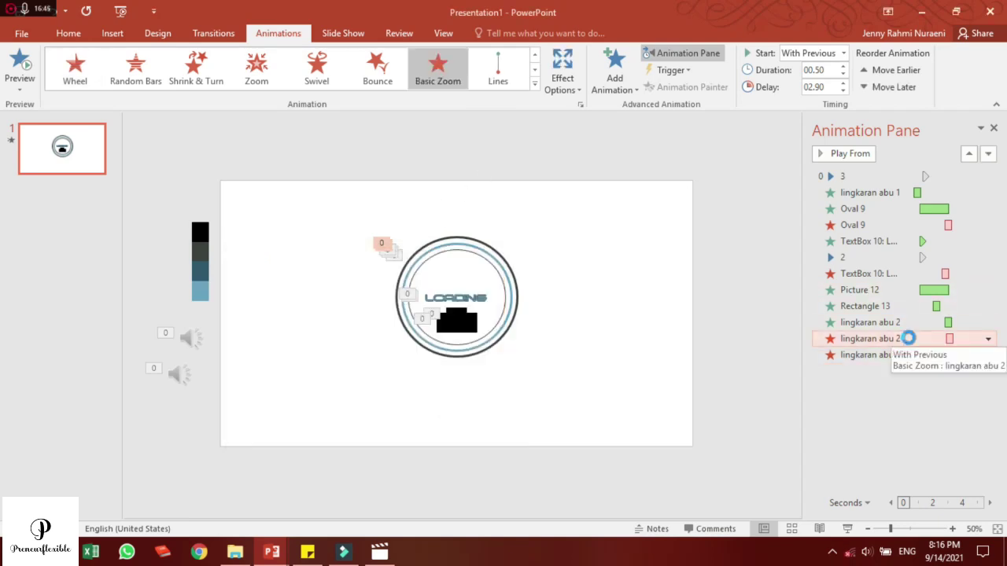
click(486, 259)
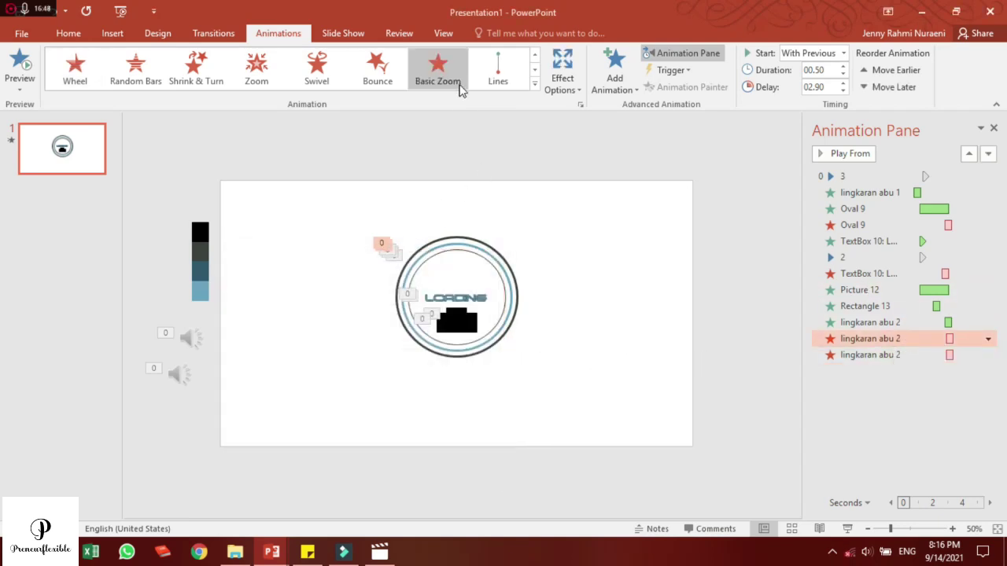
click(836, 154)
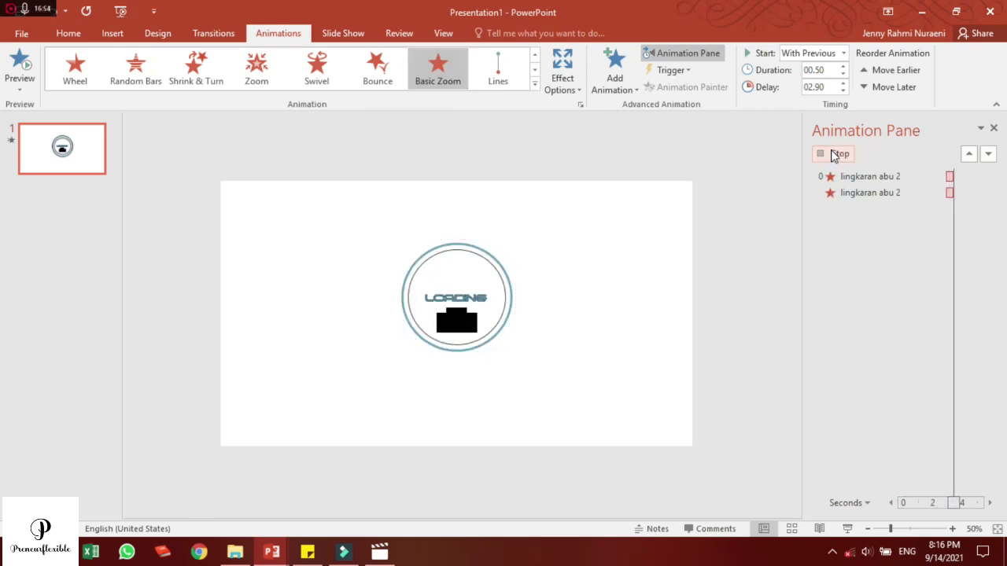
click(991, 340)
Move the new sound's animation to the end of the list with a 02.90 delay
click(881, 425)
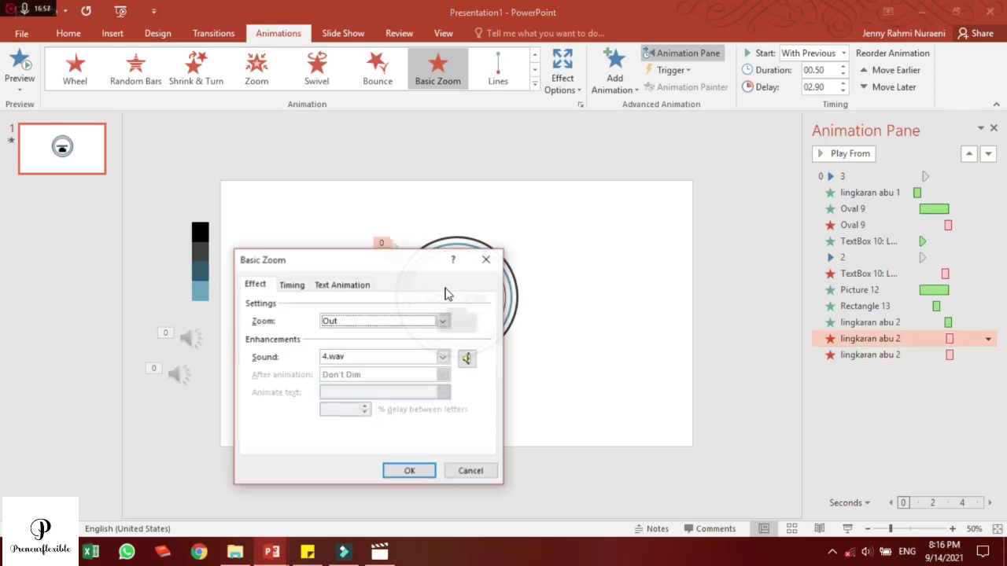
drag(896, 175, 843, 371)
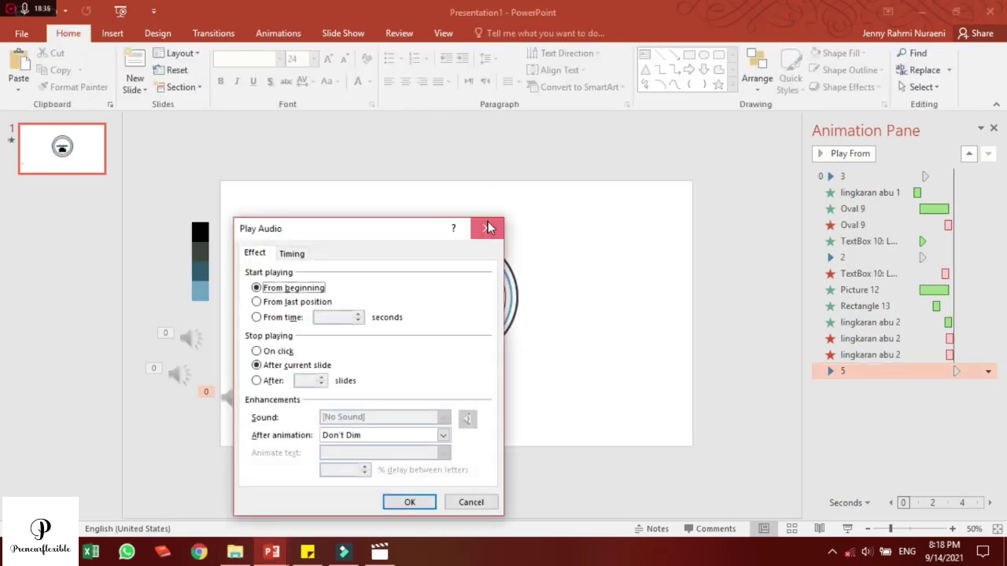
click(808, 87)
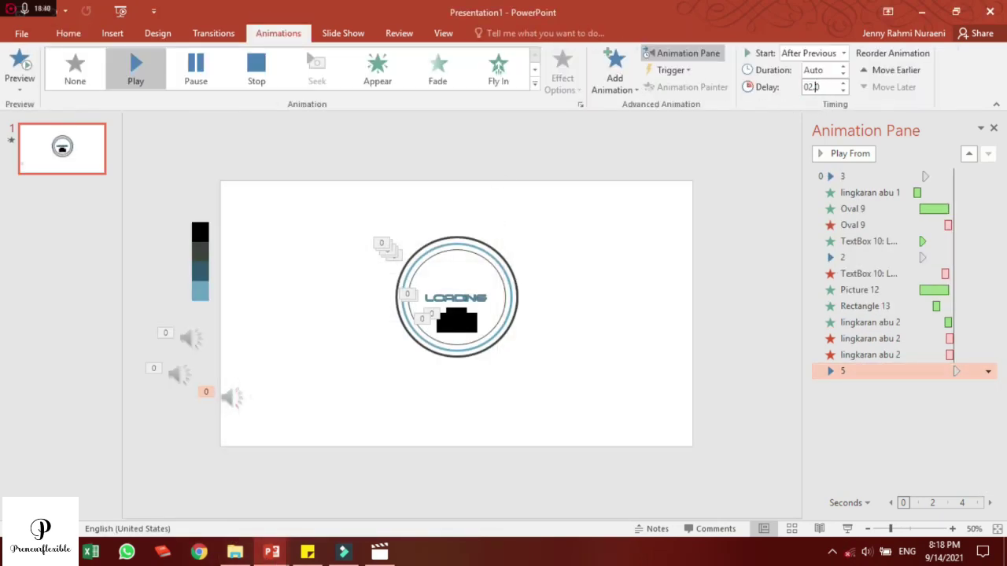
text(9)
key(Return)
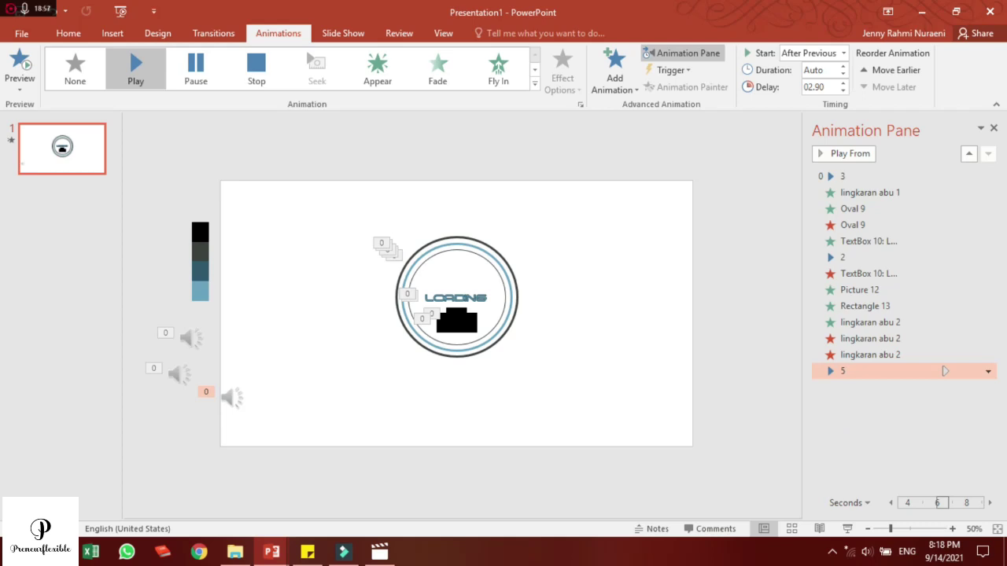
click(513, 37)
Resize the new blue ring to 2.81" high by 2.86" wide
click(822, 60)
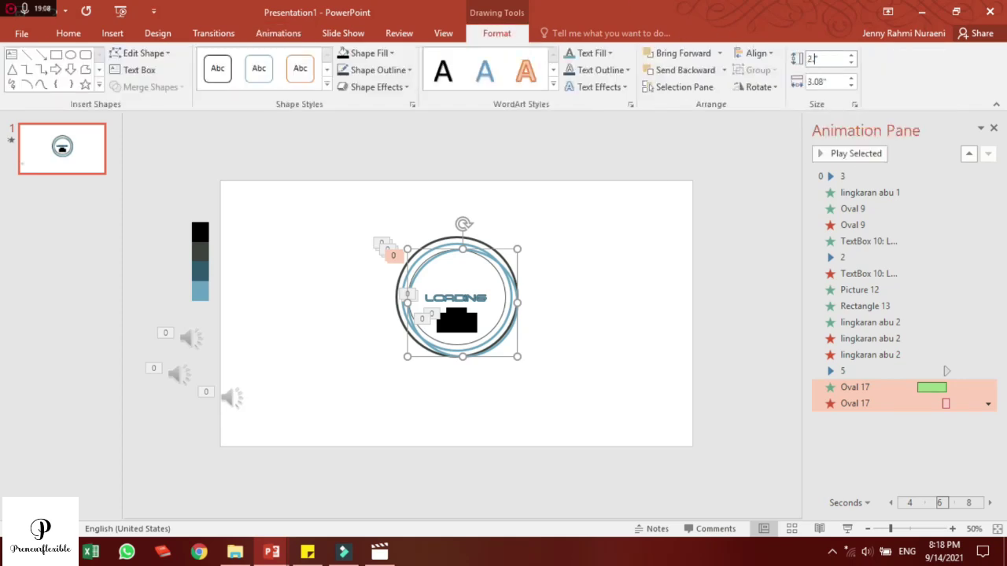
text(.81)
key(Return)
click(814, 82)
click(811, 82)
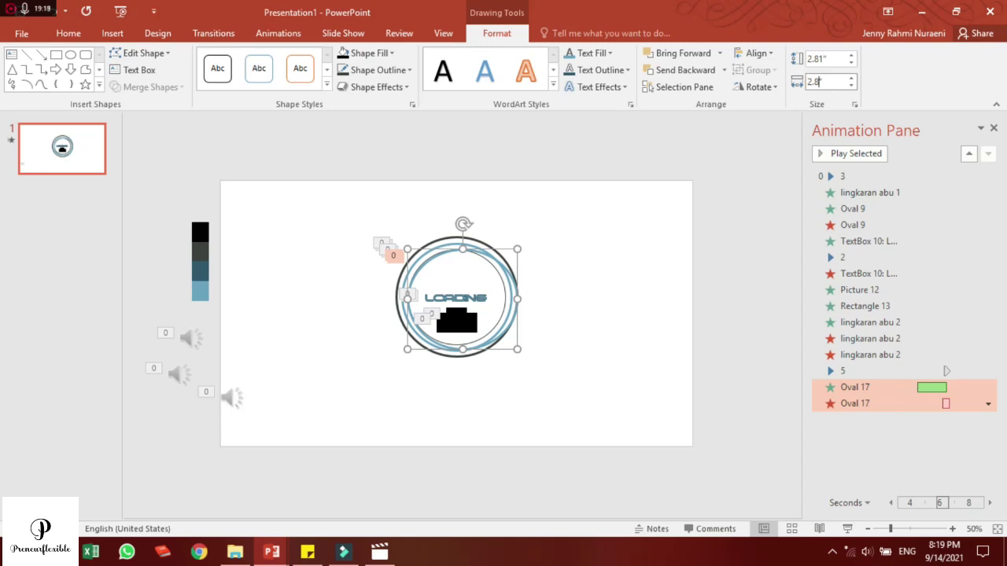
text(6)
key(Return)
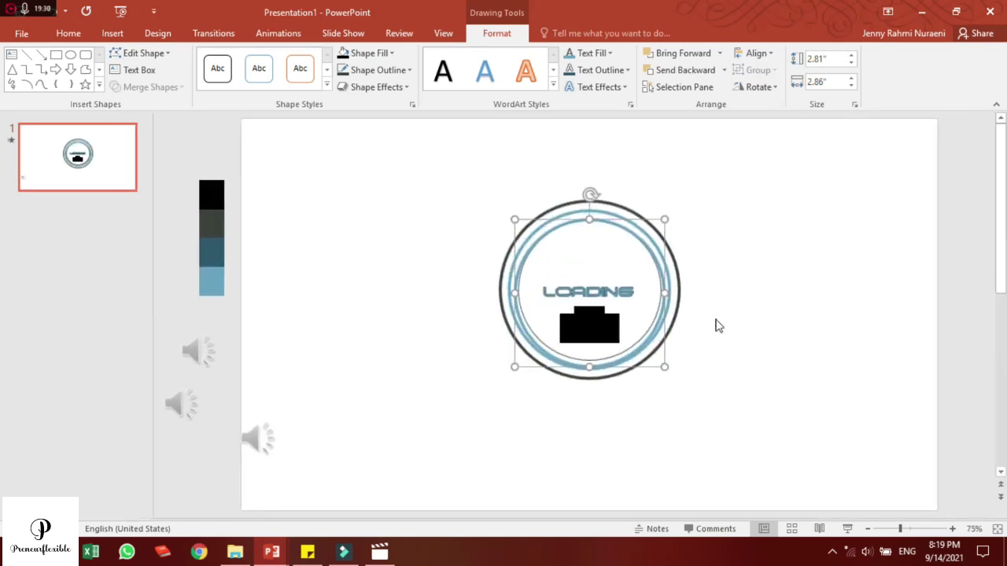
Centre the ring inside the existing rings, then deselect it
drag(572, 305, 572, 300)
drag(724, 152, 723, 151)
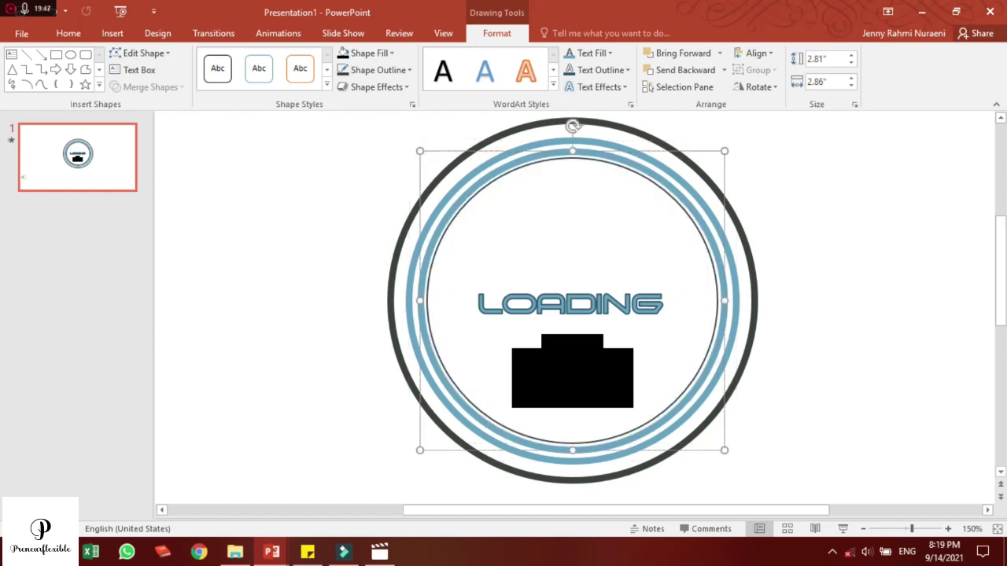
click(855, 250)
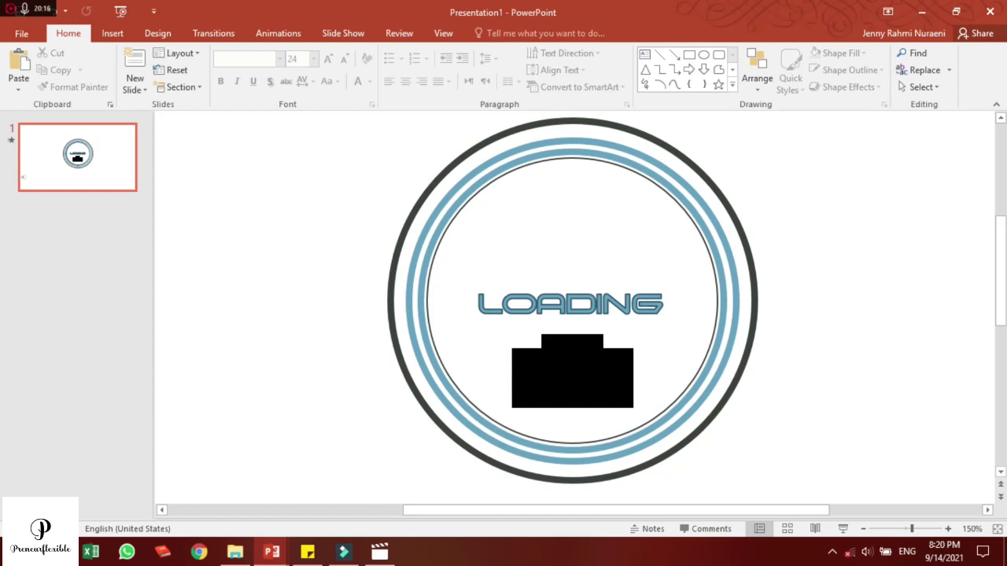
Change the blue ring's shape into an arc
click(277, 33)
click(682, 53)
click(858, 390)
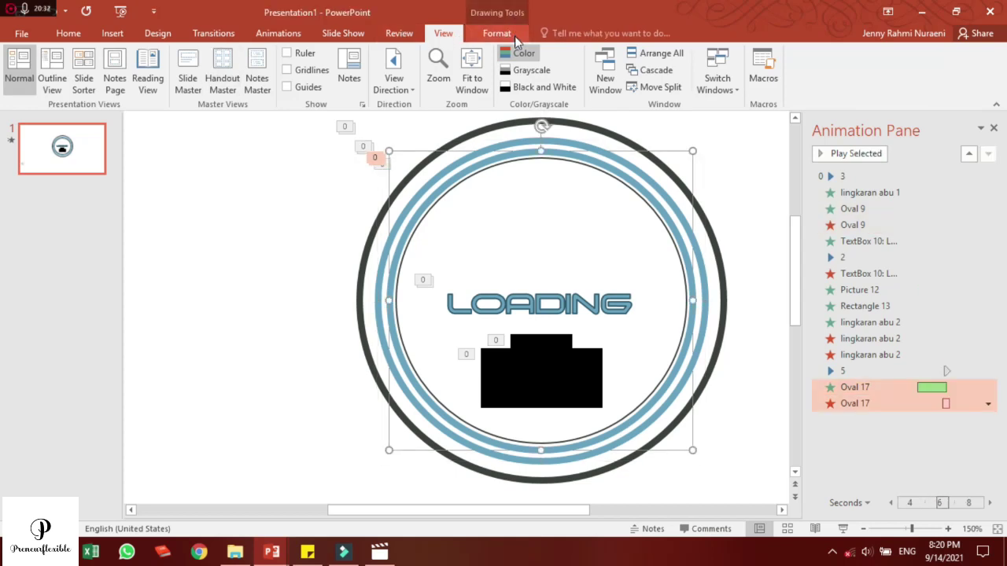
click(497, 33)
click(141, 53)
mouse_move(165, 72)
click(381, 148)
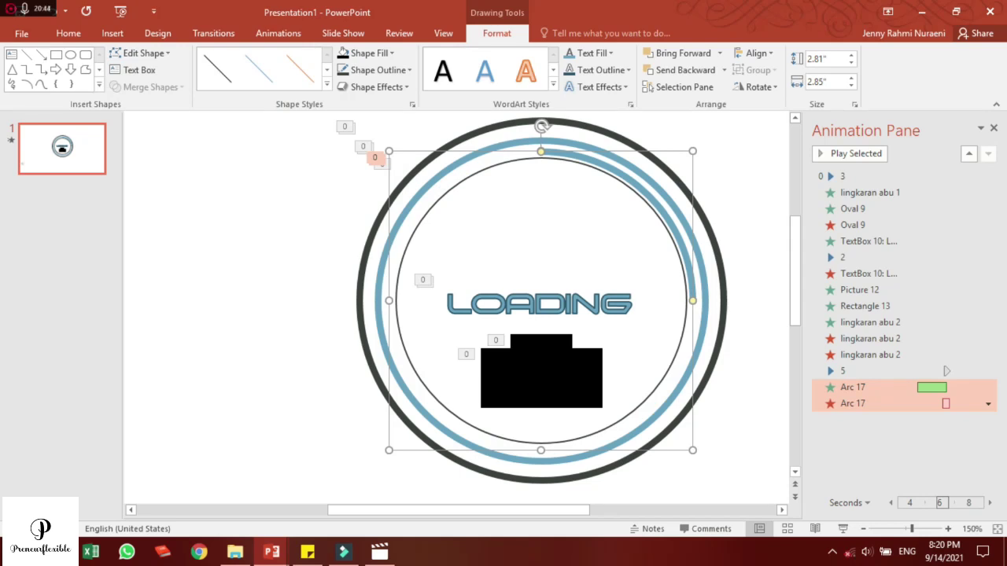
Replace the arc's exit animation with a Fade using a 3.10-second delay
click(278, 33)
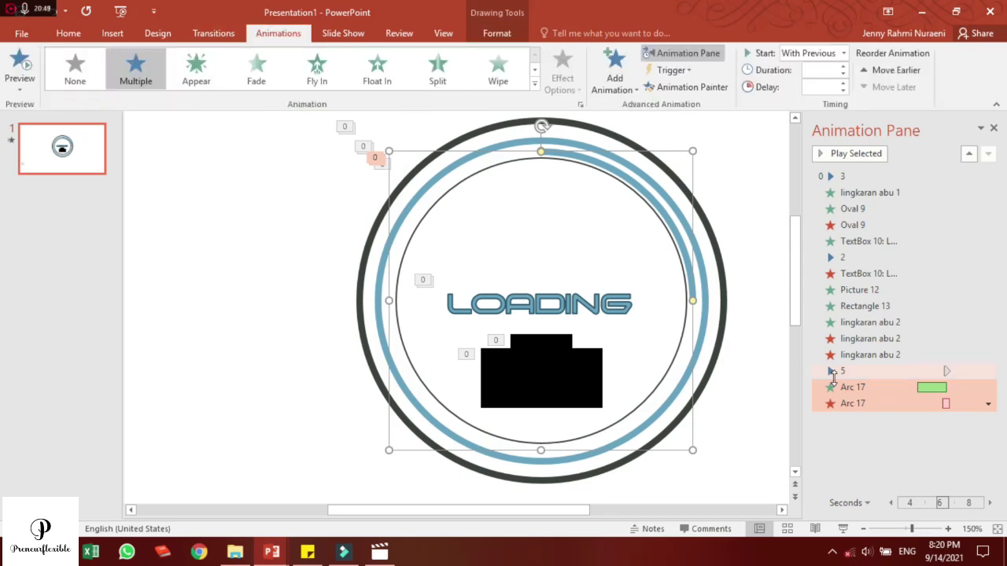
click(832, 402)
key(Delete)
click(174, 76)
text(03.1)
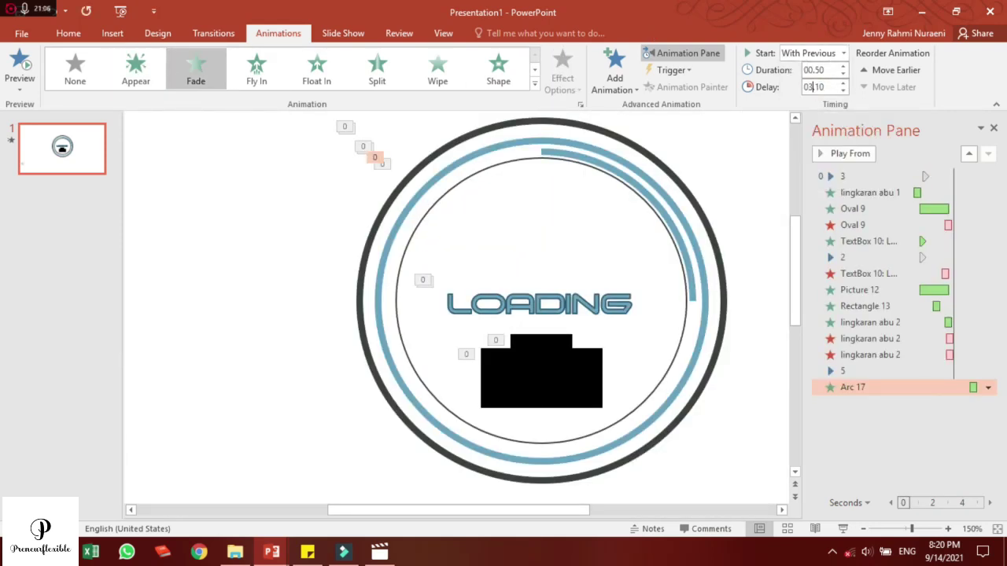
key(Return)
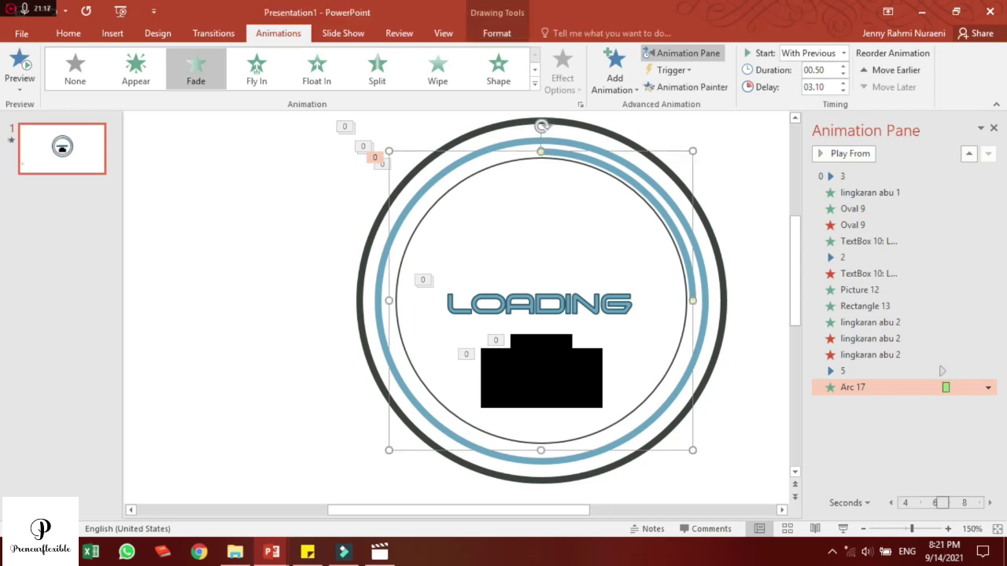
Duplicate the arc as Arc 18 and align the copy exactly over the original
key(ctrl+d)
key(Up)
key(Up)
key(Up)
key(Left)
key(Left)
key(Left)
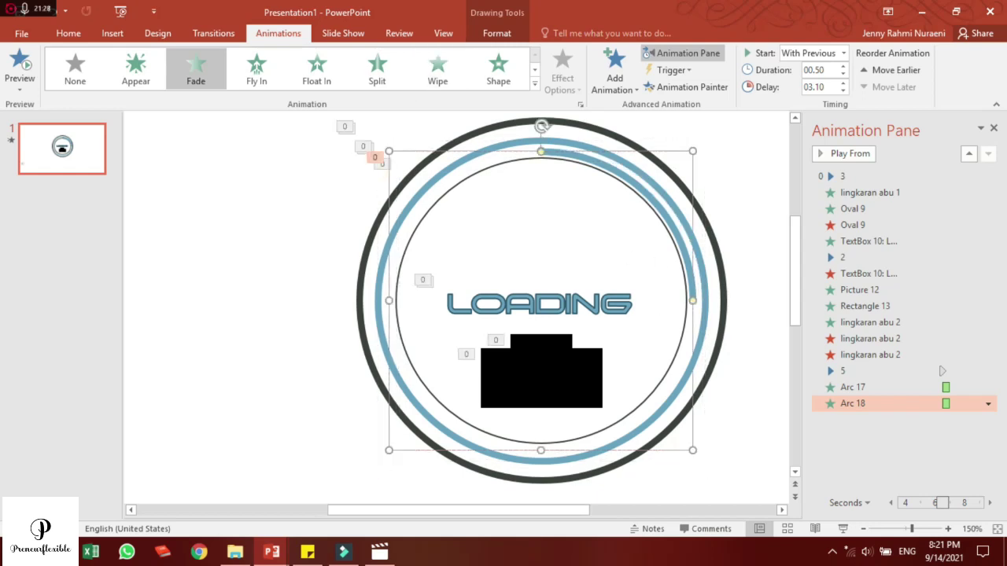
Extend Arc 18 around to the bottom-left and give it a 3.40-second delay
drag(692, 300, 478, 435)
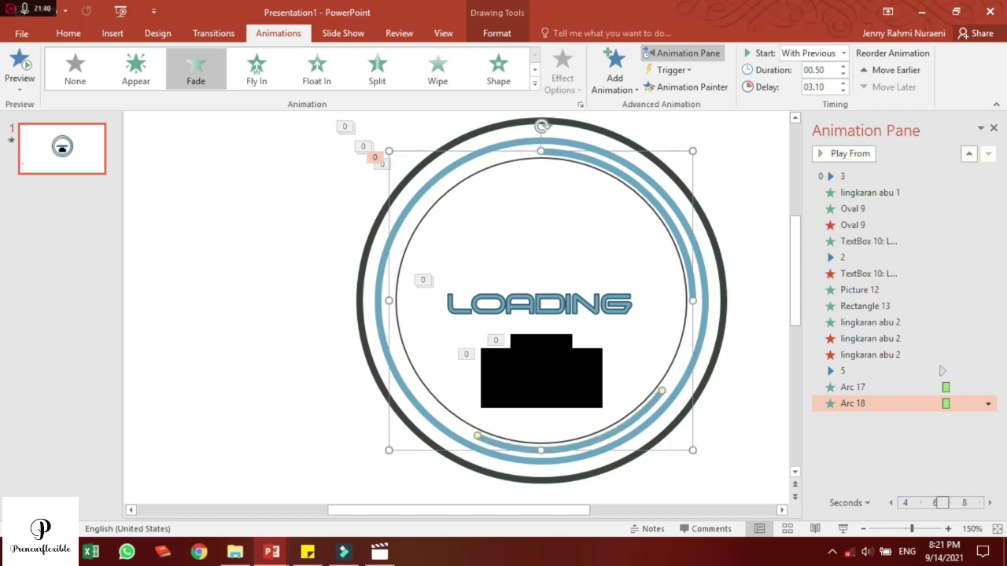
drag(466, 431, 461, 427)
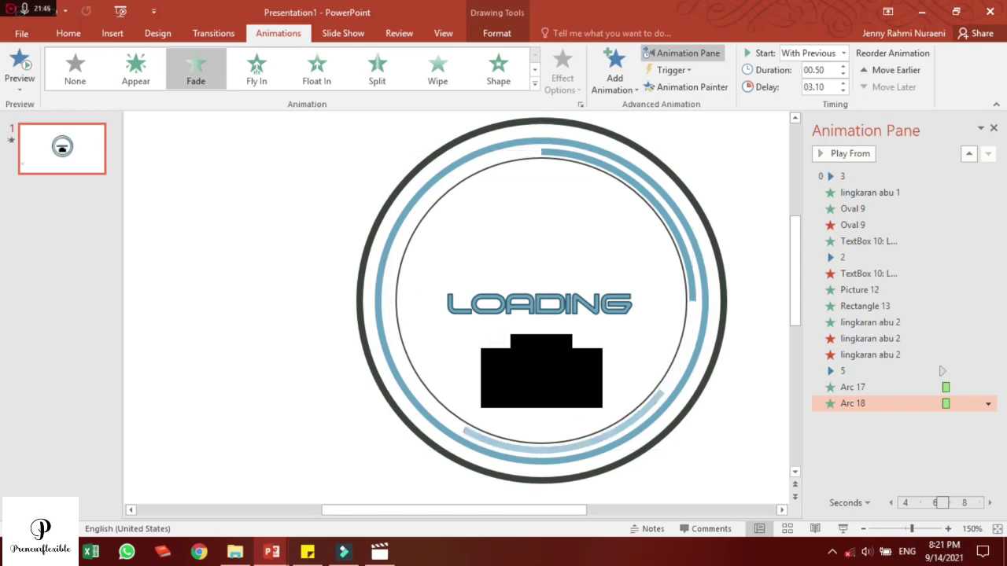
click(818, 87)
key(BackSpace)
text(5)
key(Return)
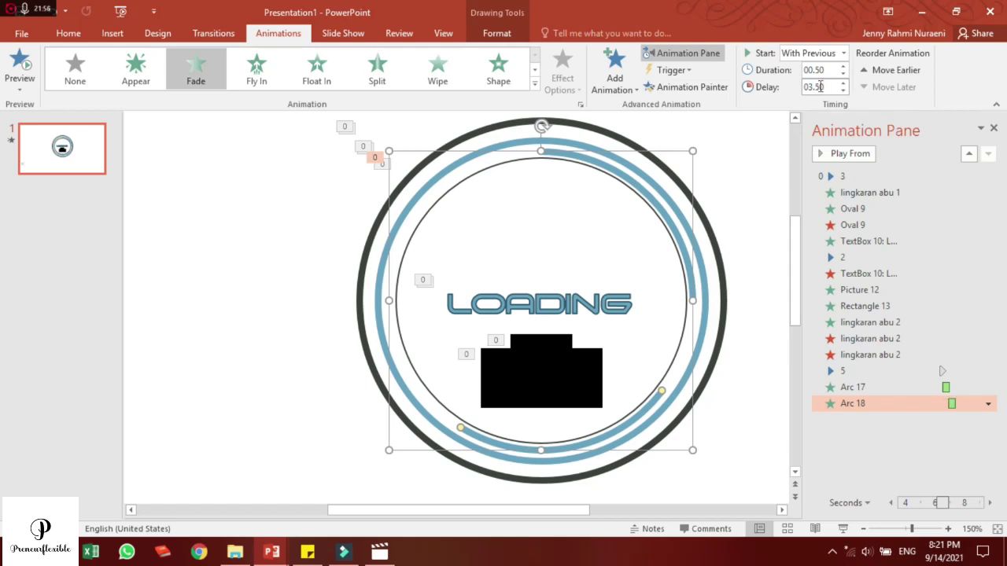
key(Return)
Create Arc 19 with a 3.50-second delay, then select the LOADING text box
key(ctrl+v)
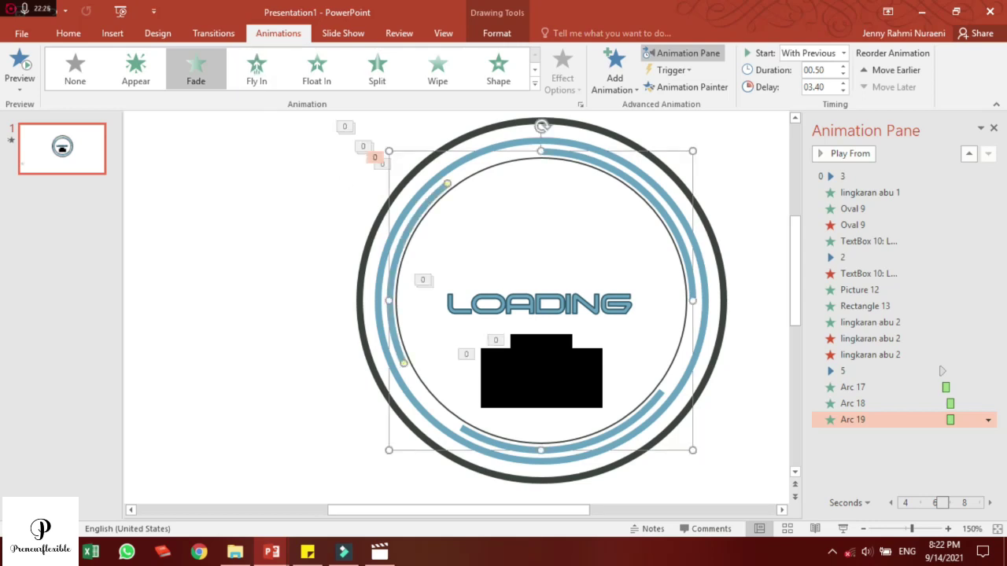
click(842, 82)
click(622, 305)
Duplicate the LOADING text, change the copy to INITIALIZING and centre it on the circle
key(ctrl+d)
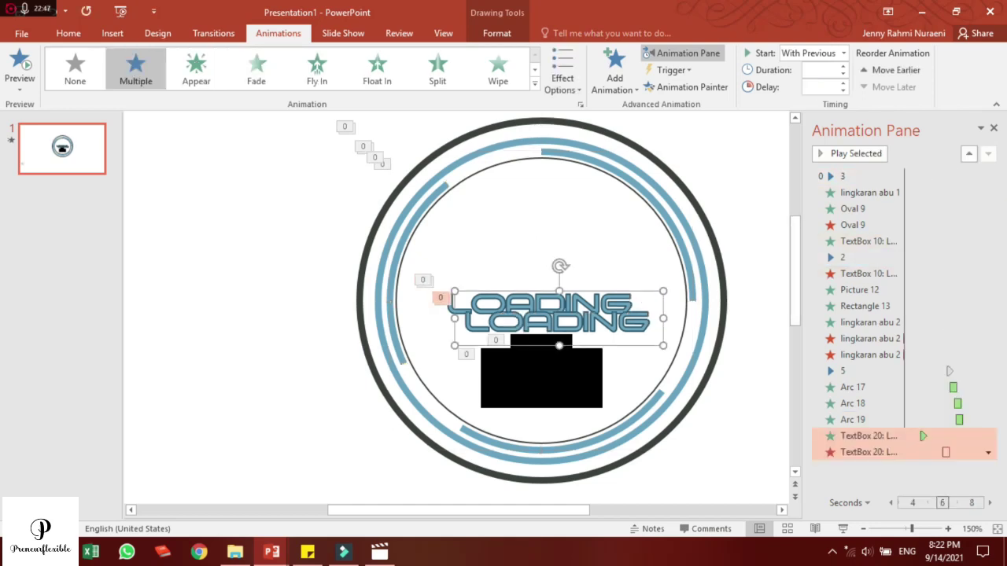
double_click(626, 322)
text(INITI)
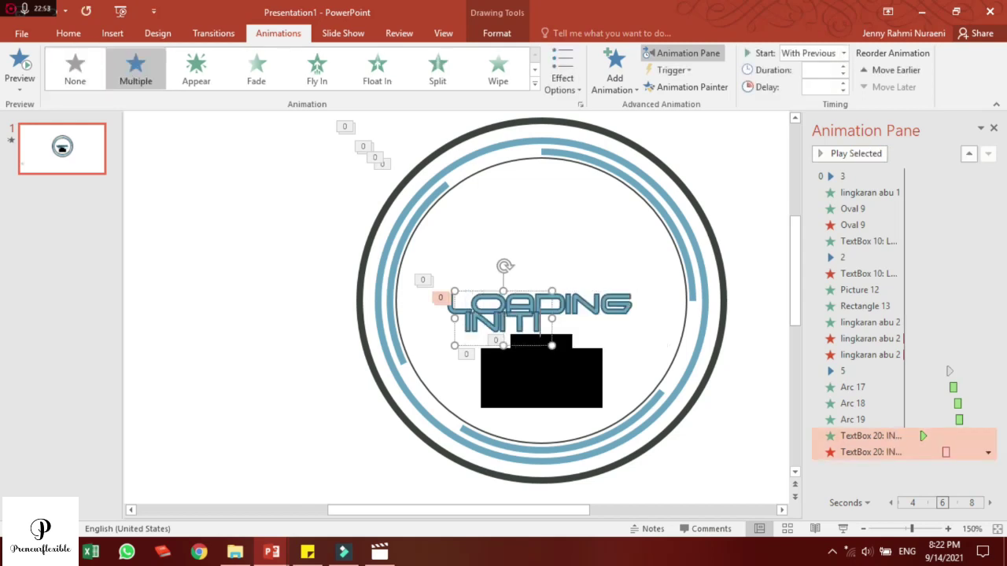
text(ALIZING)
drag(583, 318, 539, 305)
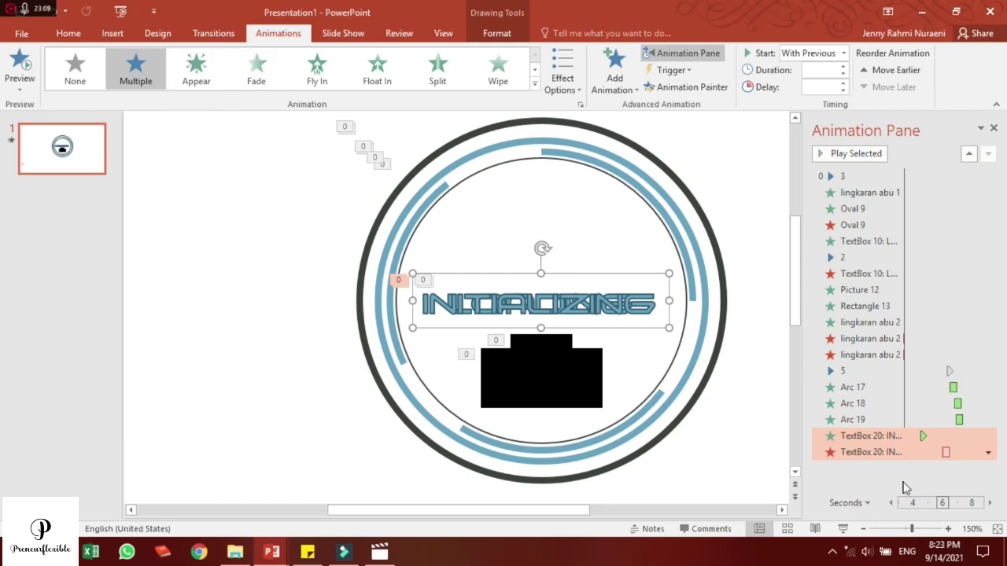
Give INITIALIZING a 3.50-second entrance delay and a 4.50-second exit delay
click(976, 449)
click(877, 435)
click(807, 86)
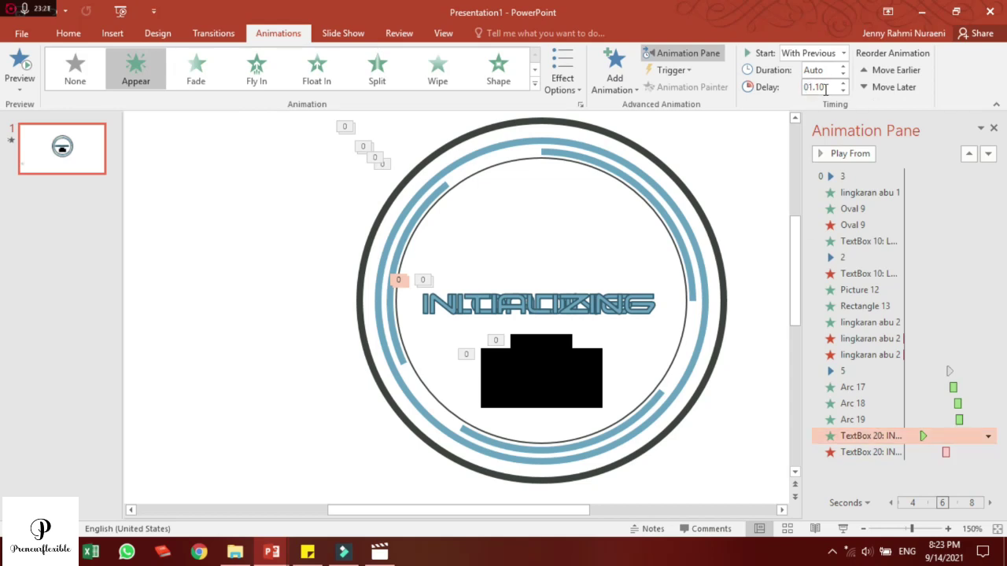
text(03.5)
key(Return)
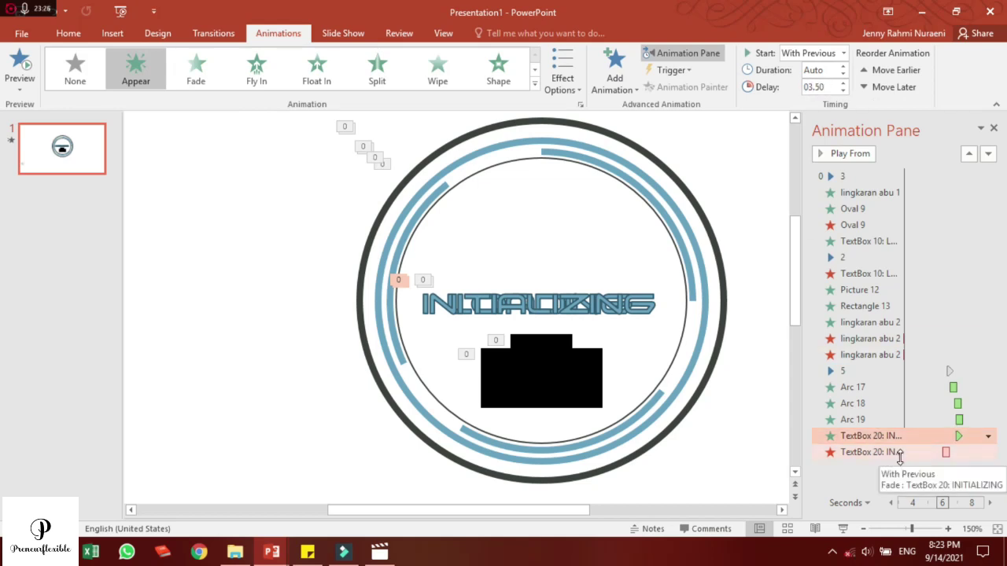
click(901, 452)
click(821, 87)
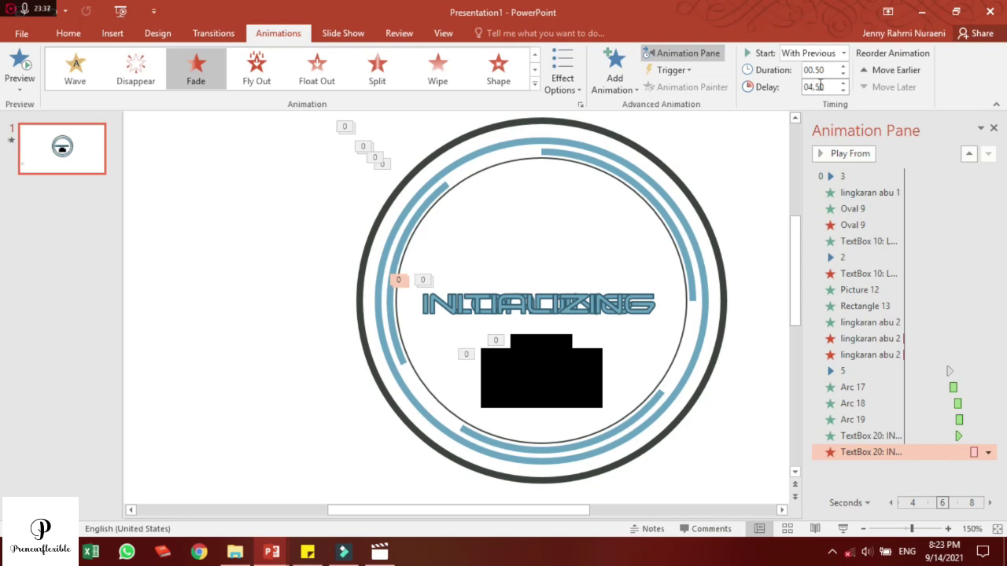
Add a 0.25-second Fade entrance to Arcs 17–19 and the INITIALIZING text
shift+click(912, 383)
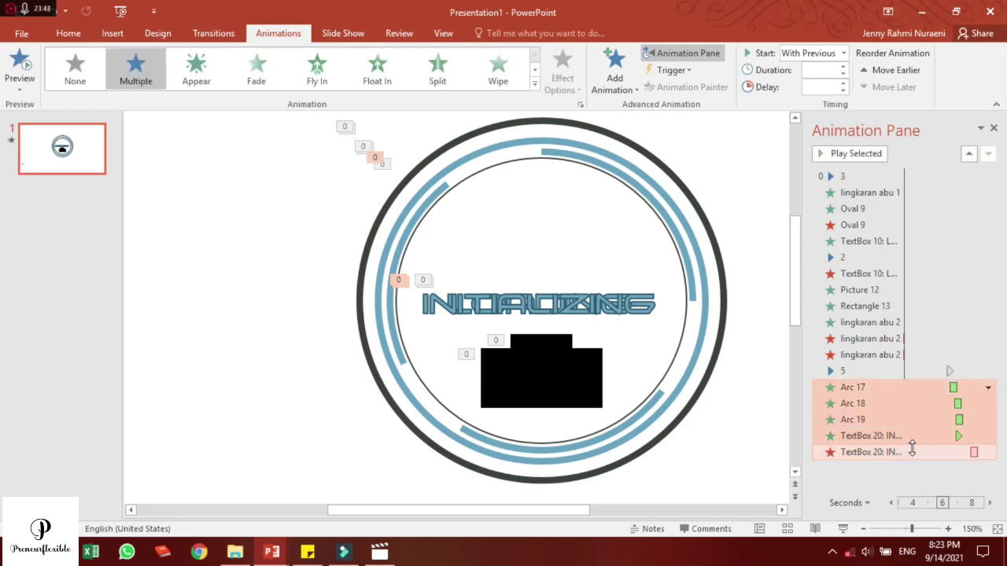
click(614, 79)
click(688, 143)
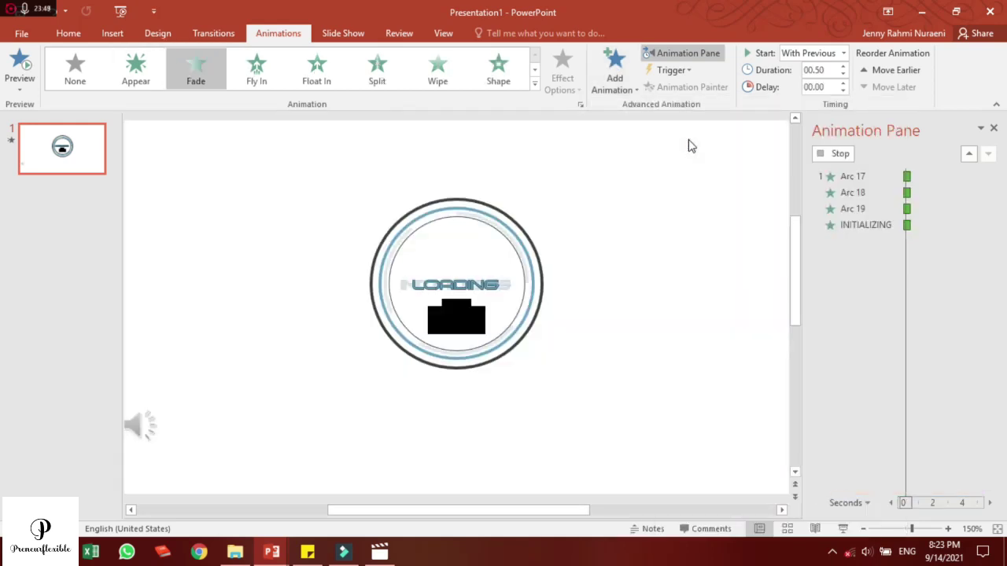
click(843, 75)
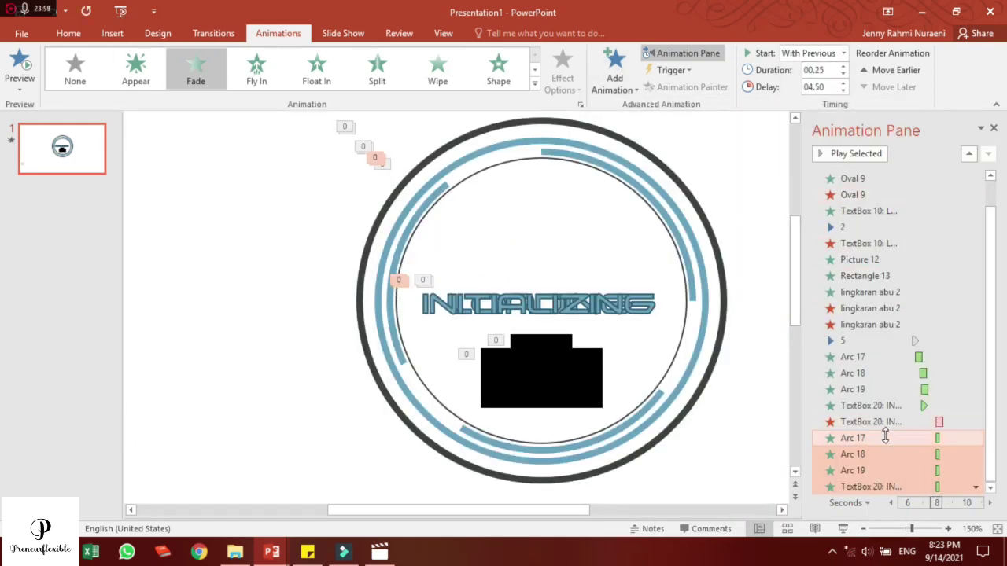
Add a Fade exit to the same items, starting With Previous
click(614, 78)
click(651, 480)
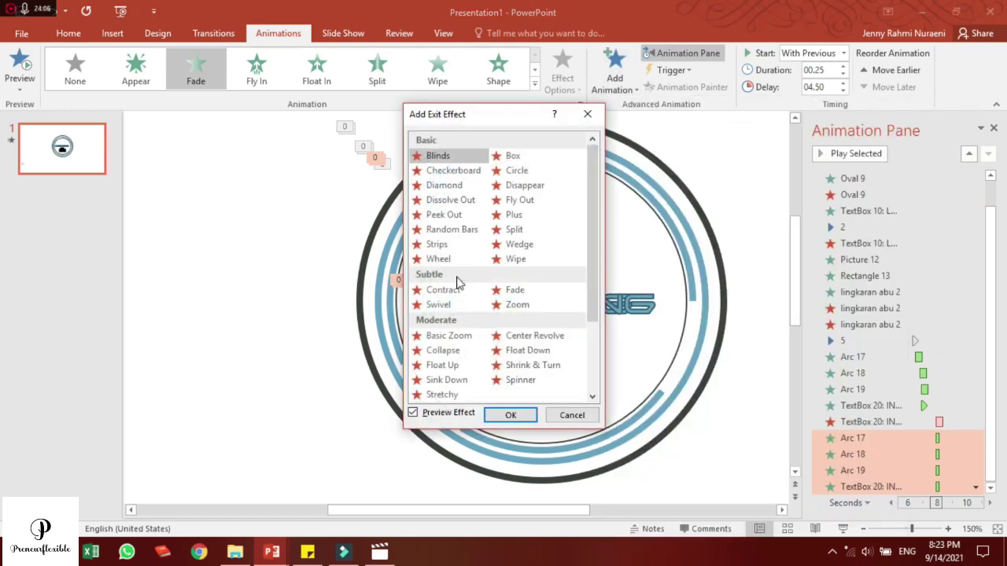
click(519, 304)
click(514, 417)
click(810, 52)
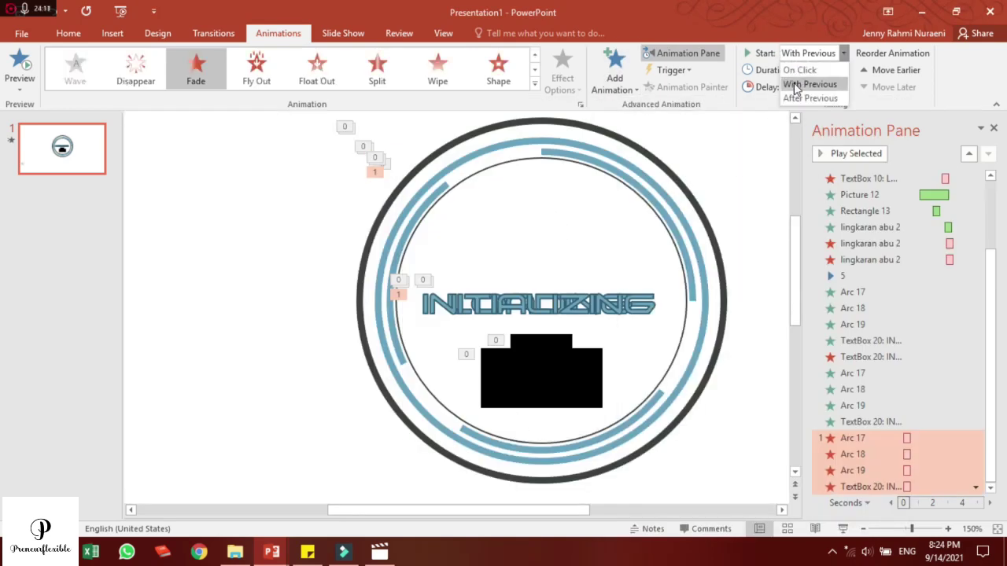
click(794, 88)
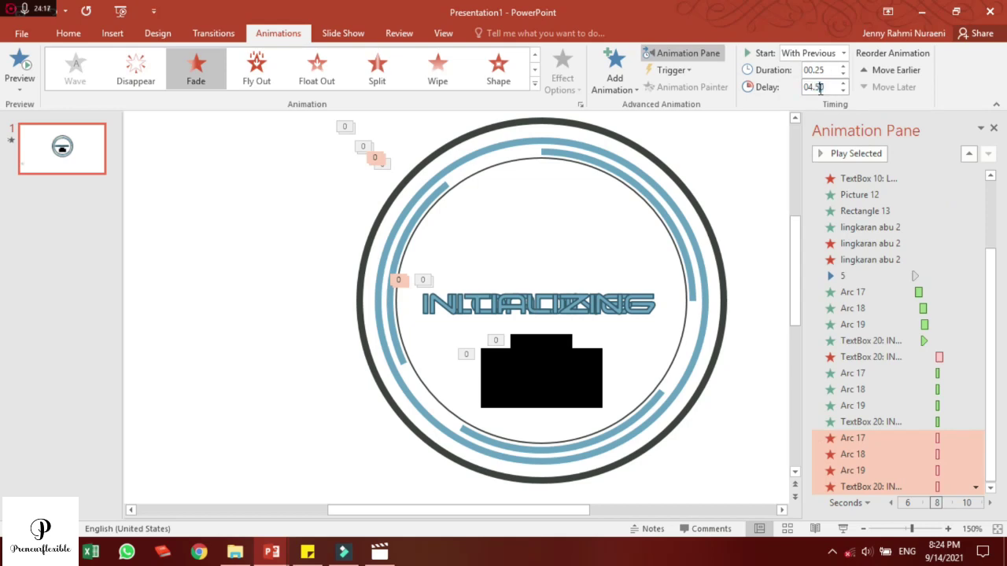
Add a Shape entrance effect to the group and adjust its delay
click(615, 70)
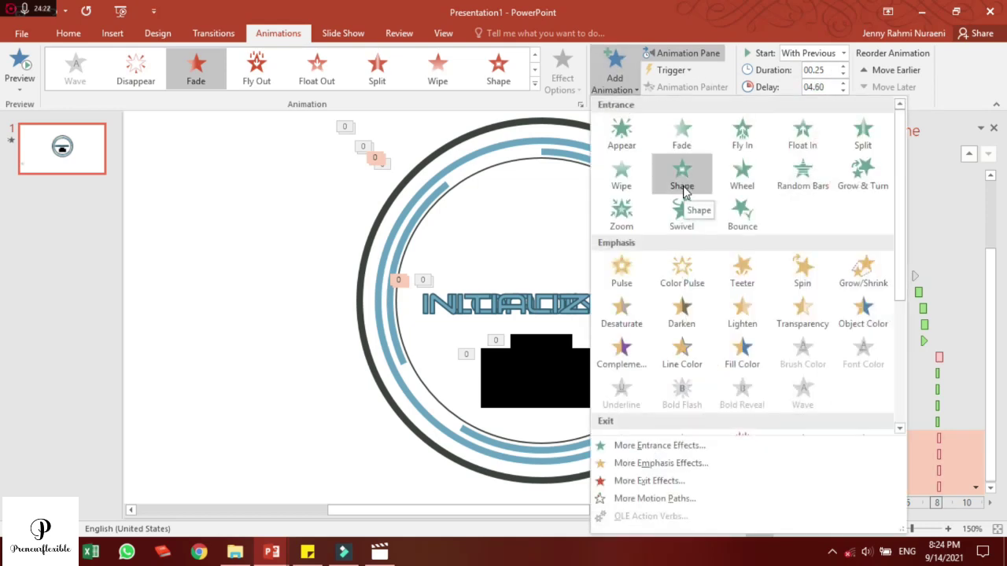
click(682, 191)
click(818, 85)
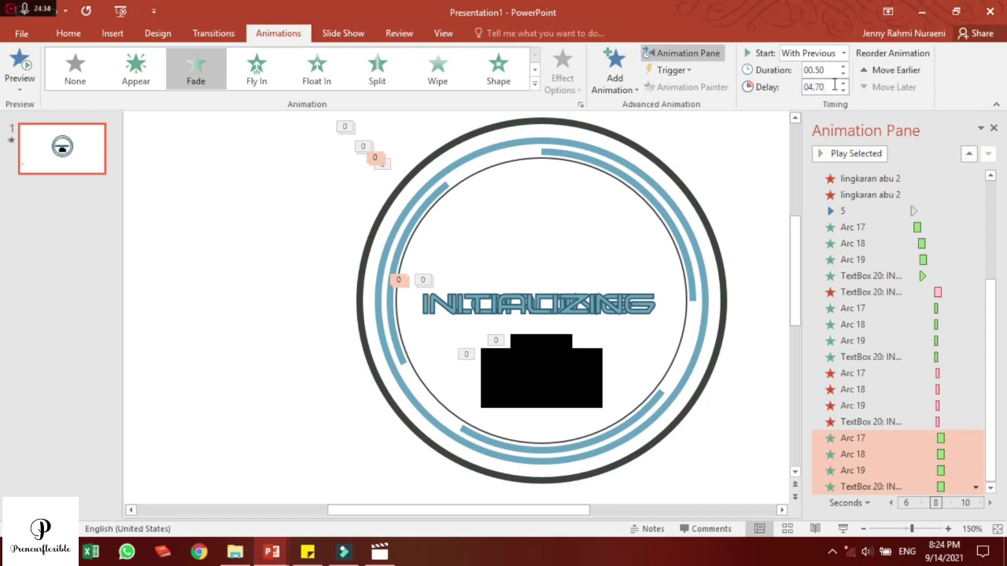
Add another With Previous Fade exit to Arcs 17–19 and INITIALIZING, delayed to 4.80 seconds
click(893, 421)
text(00.25)
click(972, 439)
shift+click(972, 487)
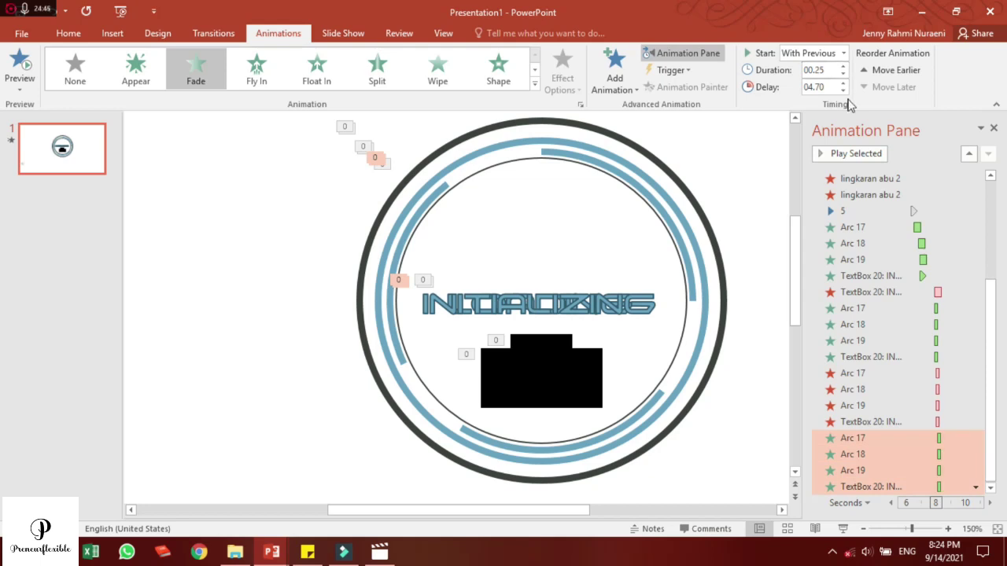
click(615, 67)
click(711, 469)
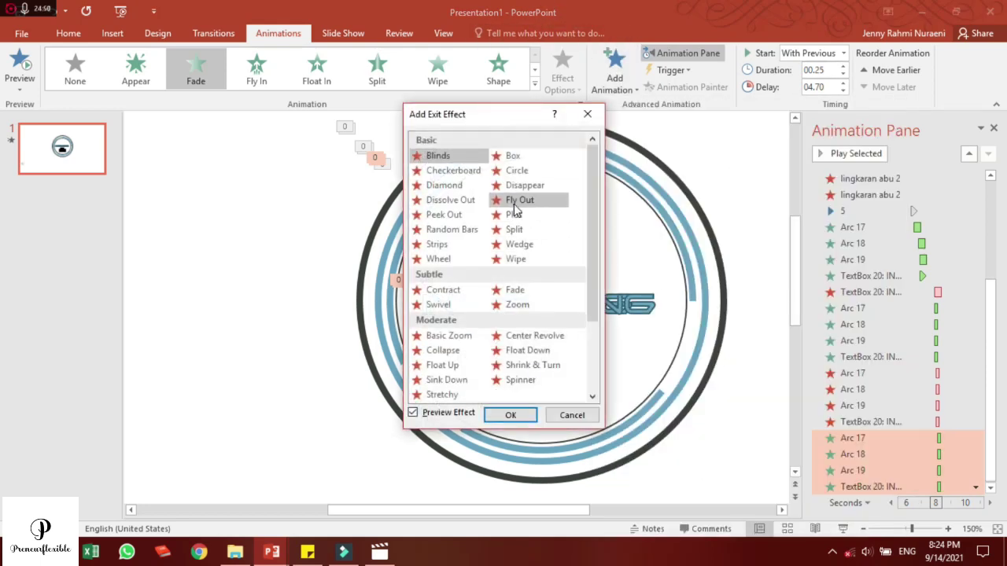
click(514, 290)
click(510, 415)
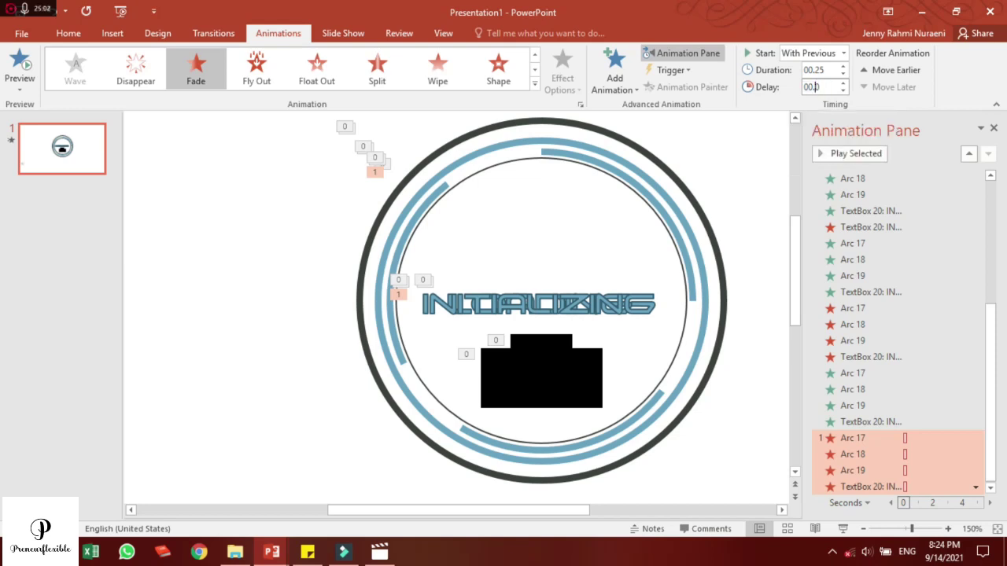
click(843, 53)
click(810, 83)
click(818, 86)
text(04.7)
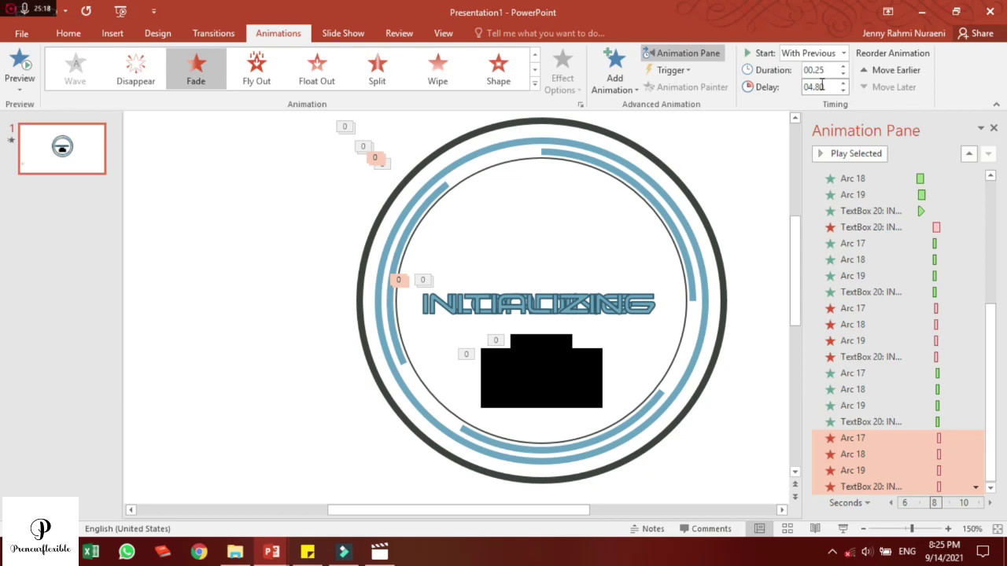
drag(989, 308, 990, 184)
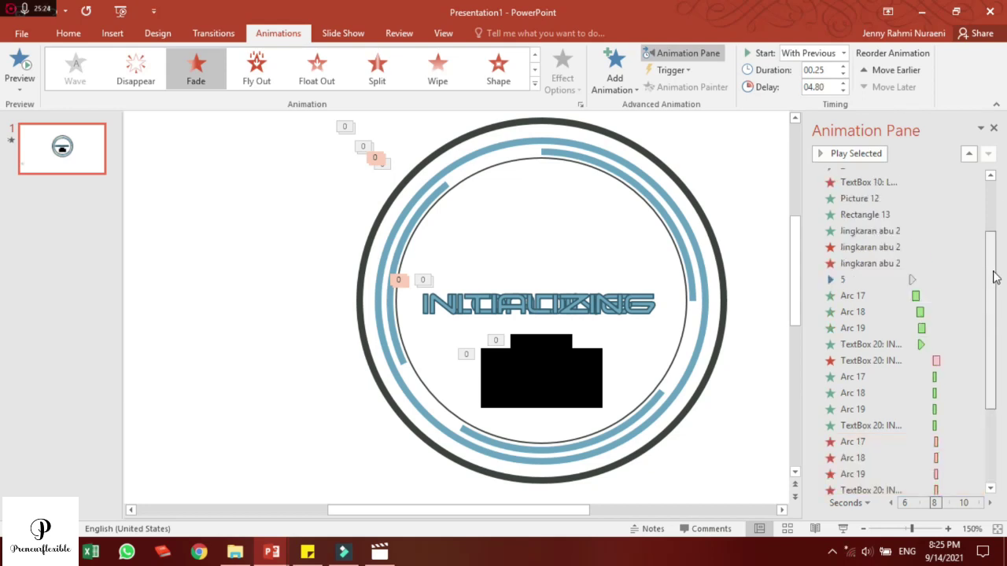
Set the High tech vid video to start Automatically, with its animation After Previous
click(869, 273)
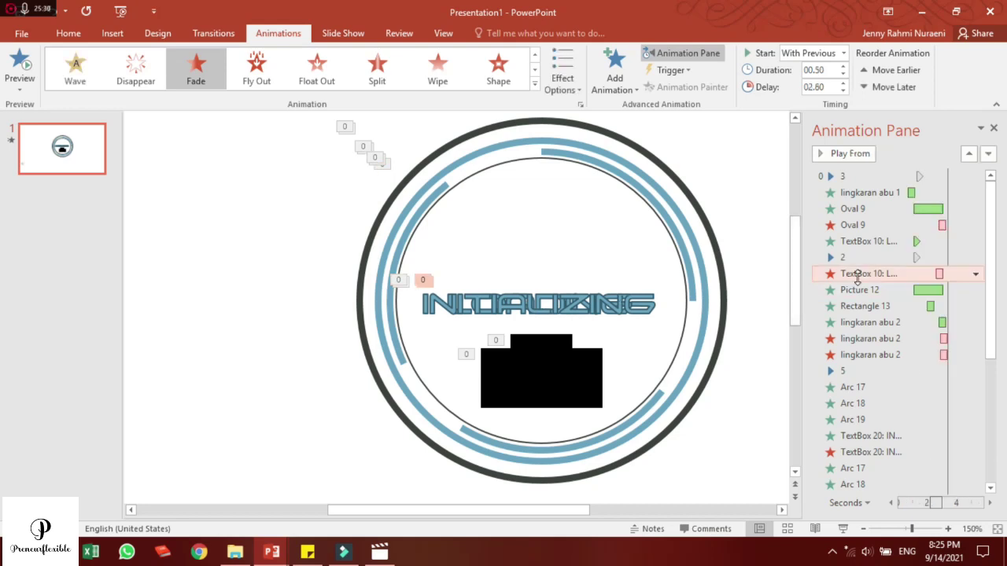
scroll(896, 330, down, 5)
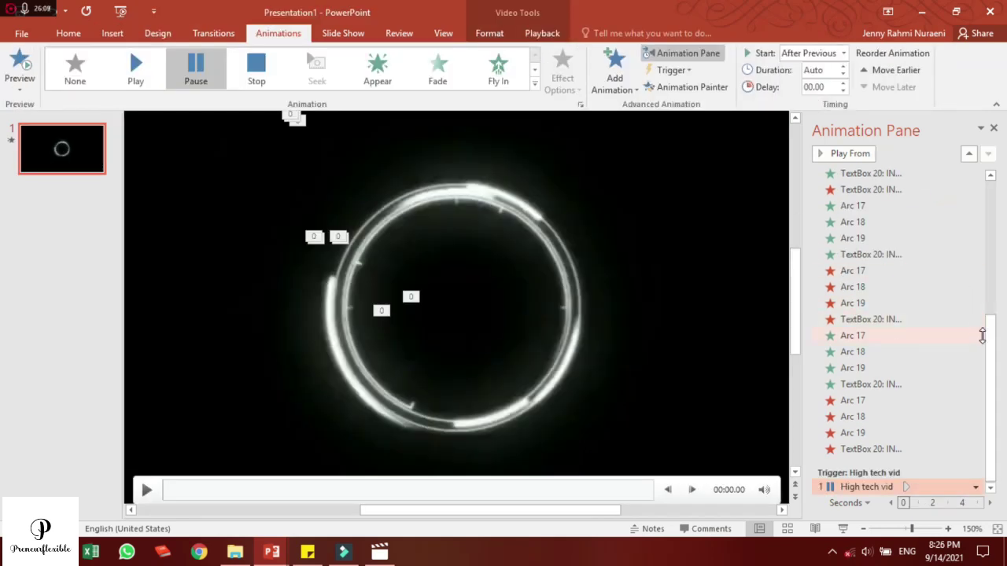
click(541, 33)
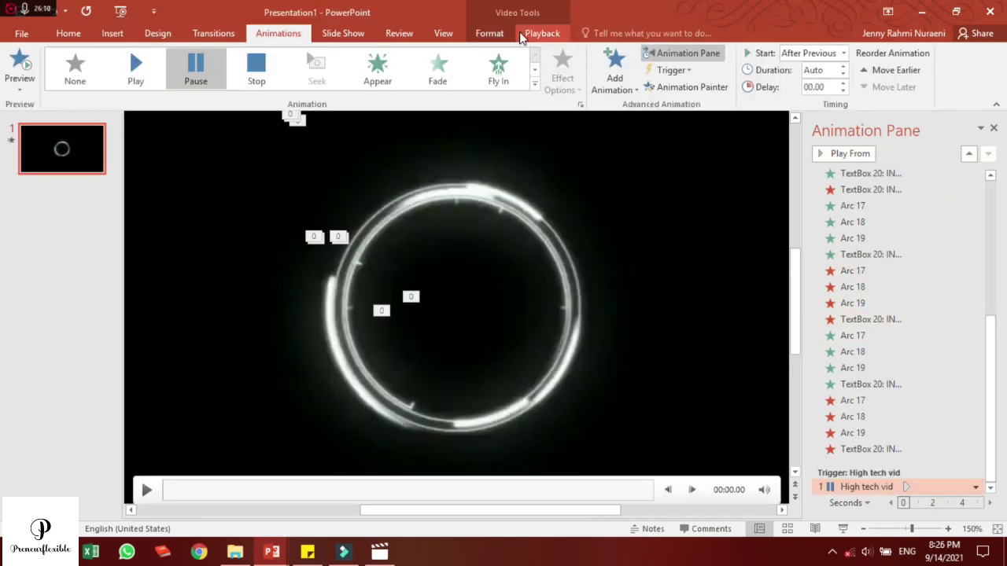
click(443, 52)
click(385, 67)
click(278, 33)
click(843, 52)
click(810, 97)
drag(989, 447, 993, 213)
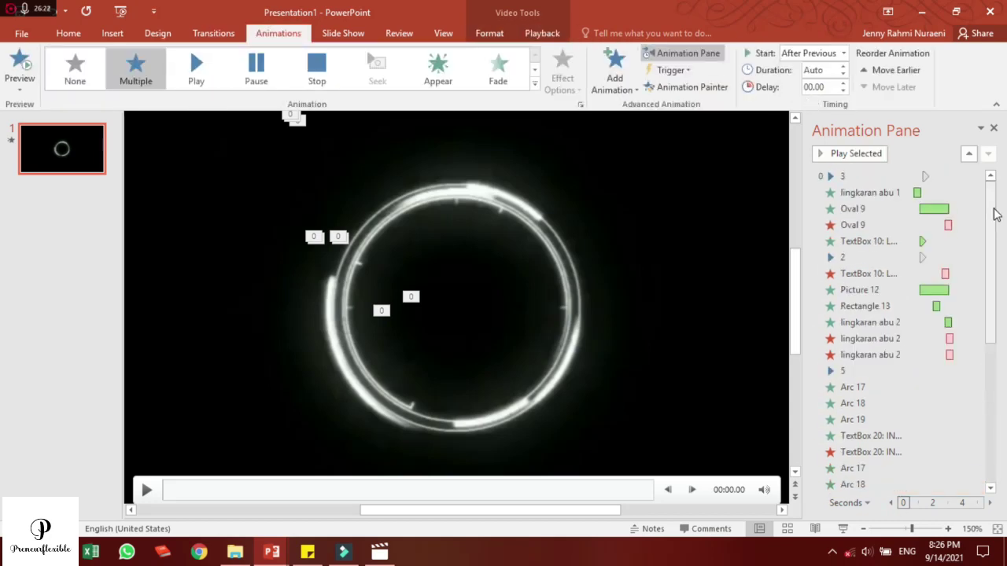